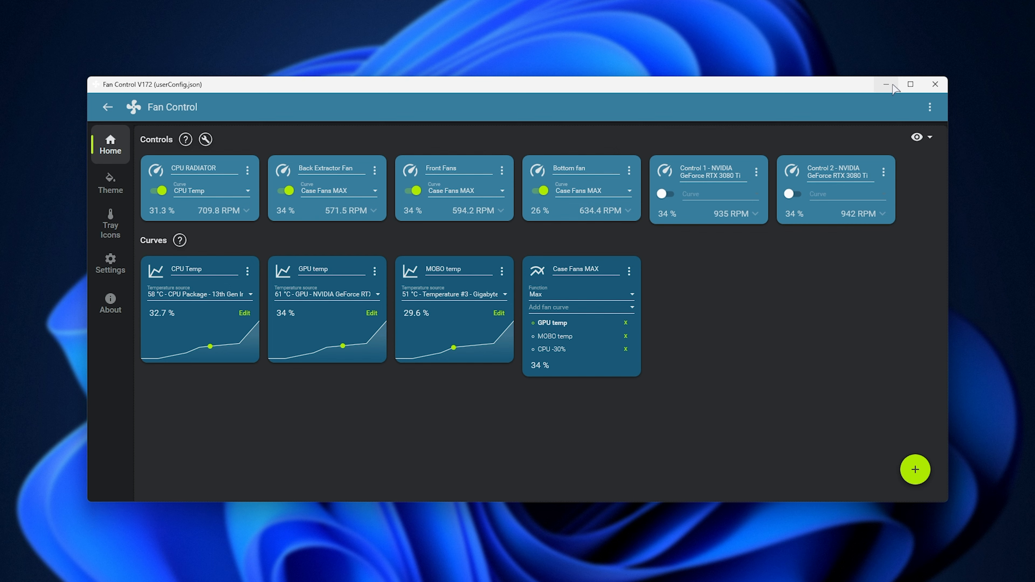
Minimize the Fan Control window, download the latest archive from the FanControl.Releases README, and open FanControl.zip on the desktop.
{"action": "left_click", "coordinate": [893, 84]}
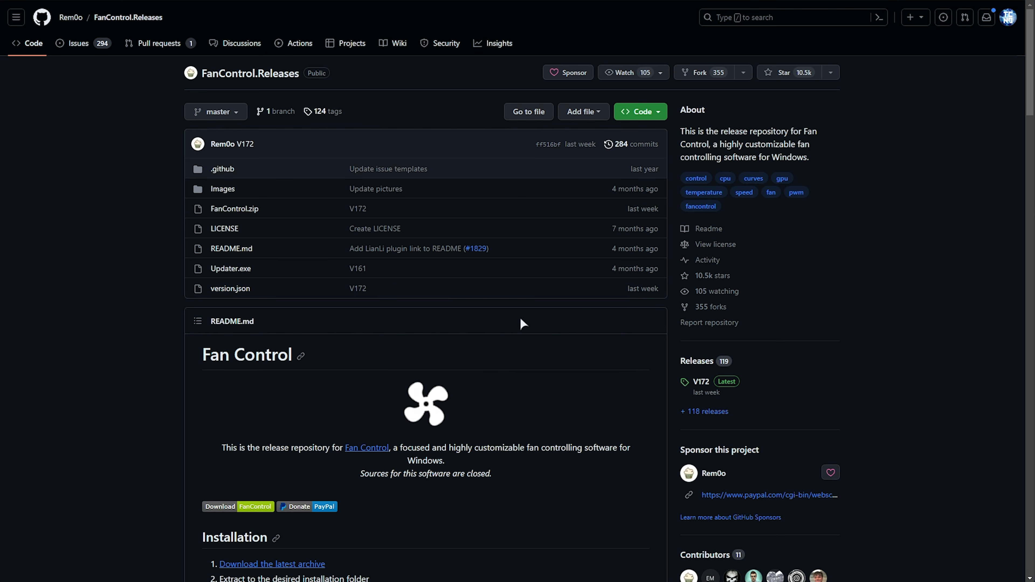
{"action": "scroll", "coordinate": [520, 318], "scroll_direction": "down", "scroll_amount": 5}
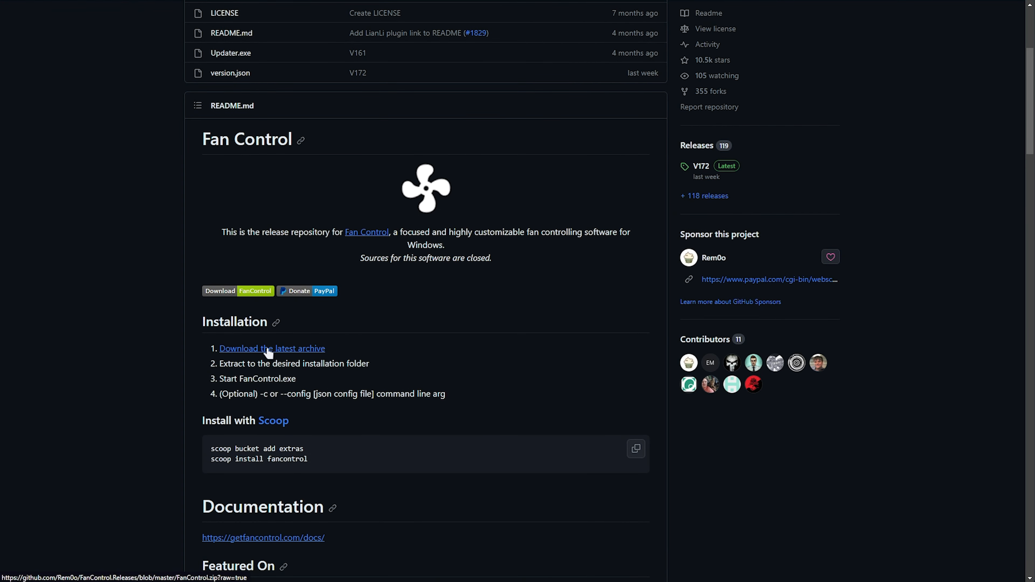
{"action": "left_click", "coordinate": [289, 354]}
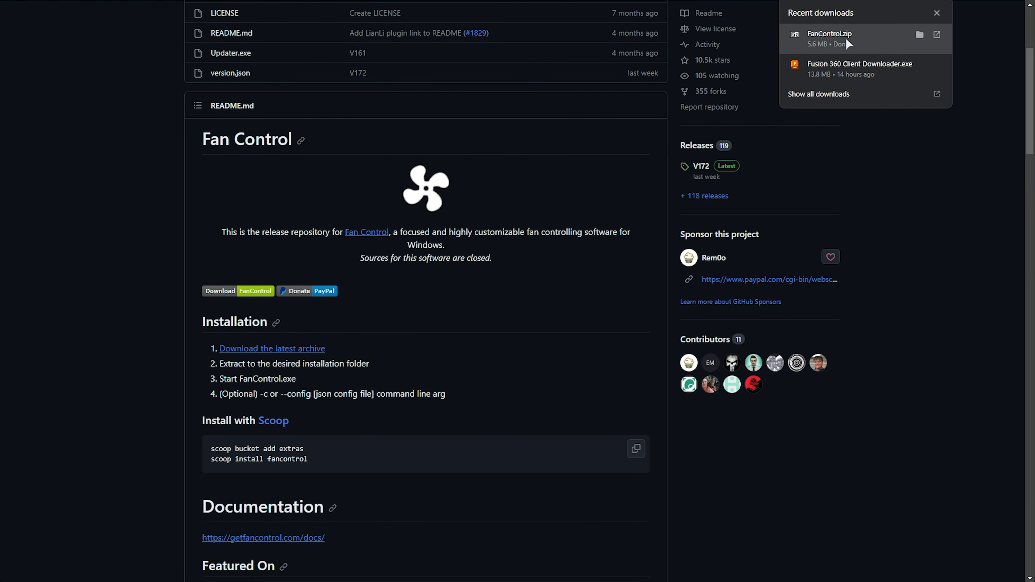
{"action": "left_click", "coordinate": [870, 38]}
{"action": "left_click_drag", "start_coordinate": [543, 176], "coordinate": [347, 38]}
{"action": "key", "text": "super+c"}
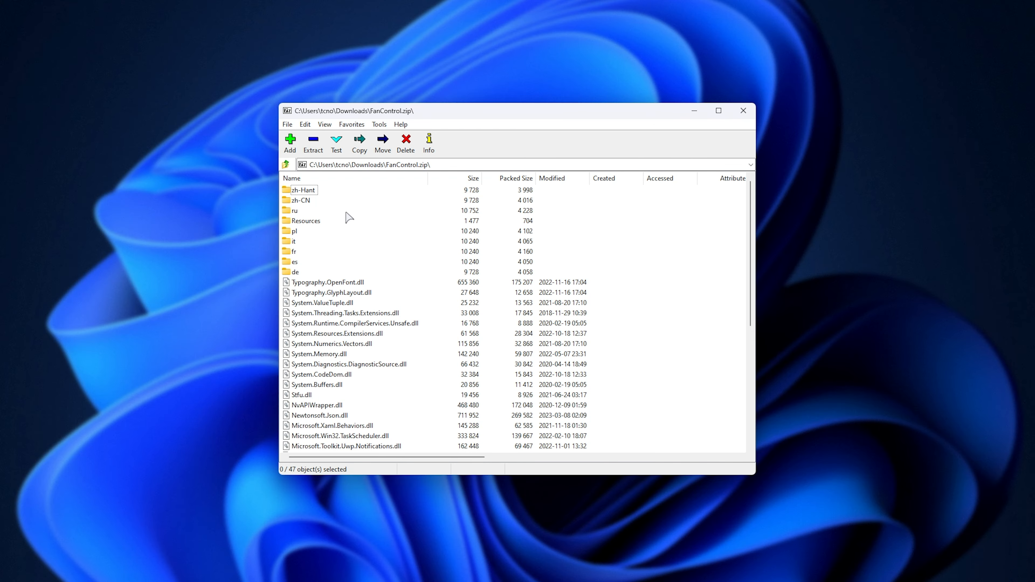
Create a new folder named "Fan Control" on the desktop and open it.
{"action": "right_click", "coordinate": [242, 205]}
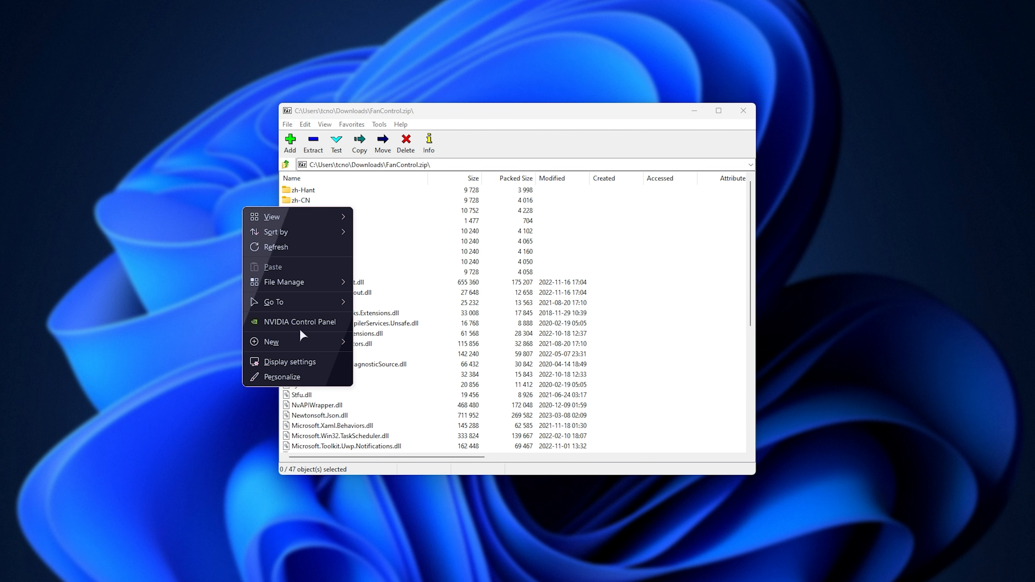
{"action": "mouse_move", "coordinate": [303, 342]}
{"action": "left_click", "coordinate": [381, 341]}
{"action": "type", "text": "F"}
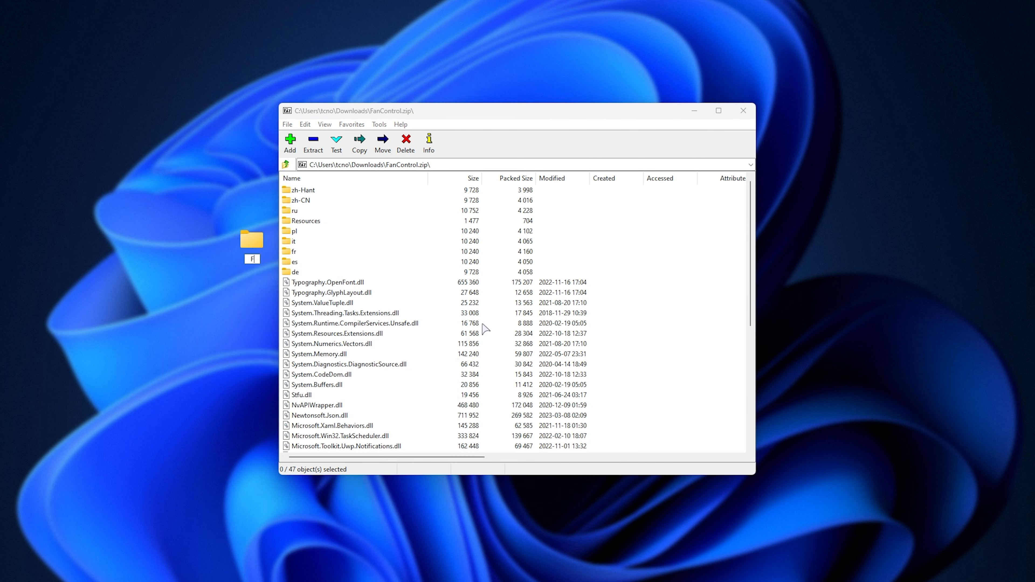
{"action": "type", "text": "an Control"}
{"action": "key", "text": "Return"}
{"action": "key", "text": "Return"}
Extract all files from FanControl.zip into the Fan Control folder, close the archive, and launch FanControl.exe.
{"action": "left_click_drag", "start_coordinate": [409, 131], "coordinate": [232, 106]}
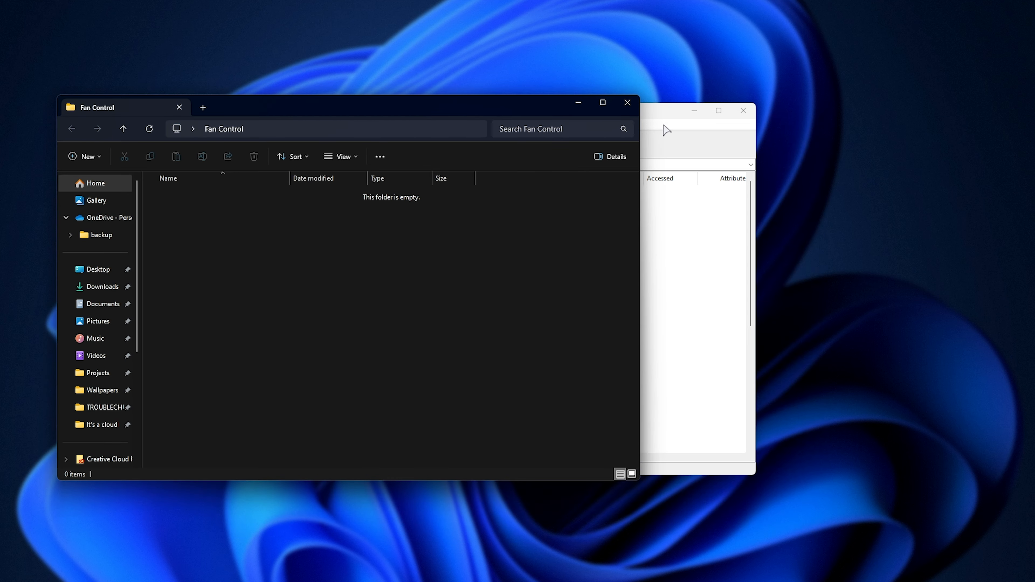
{"action": "left_click_drag", "start_coordinate": [655, 114], "coordinate": [816, 104]}
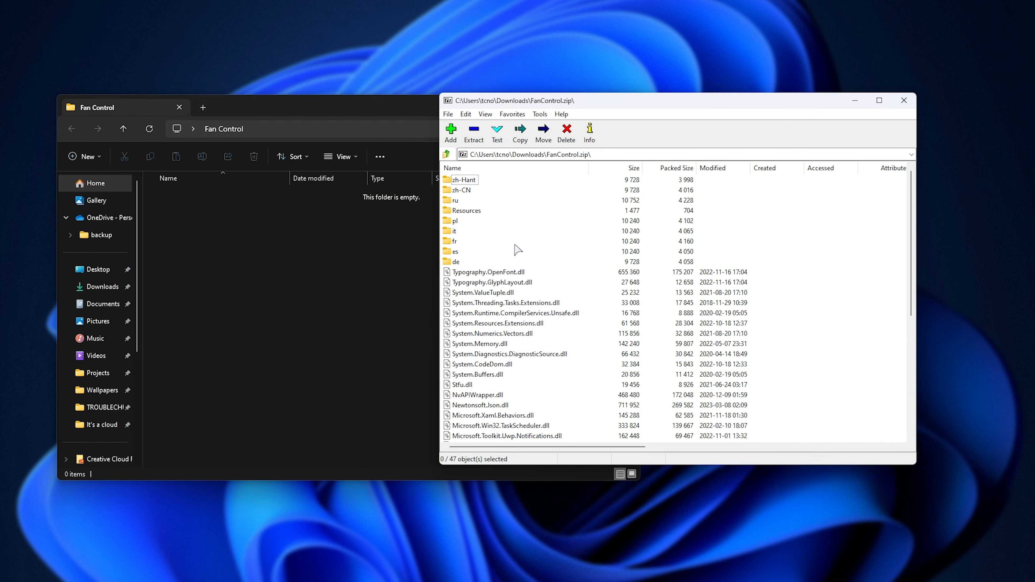
{"action": "key", "text": "ctrl+a"}
{"action": "left_click_drag", "start_coordinate": [324, 280], "coordinate": [323, 277]}
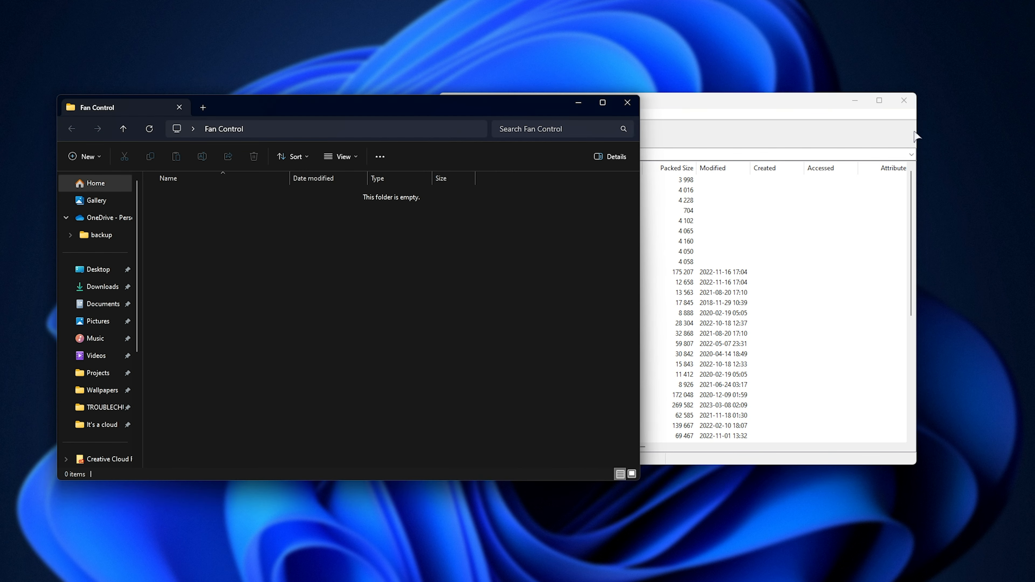
{"action": "left_click", "coordinate": [904, 101]}
{"action": "left_click_drag", "start_coordinate": [481, 102], "coordinate": [650, 103]}
{"action": "left_click", "coordinate": [718, 301]}
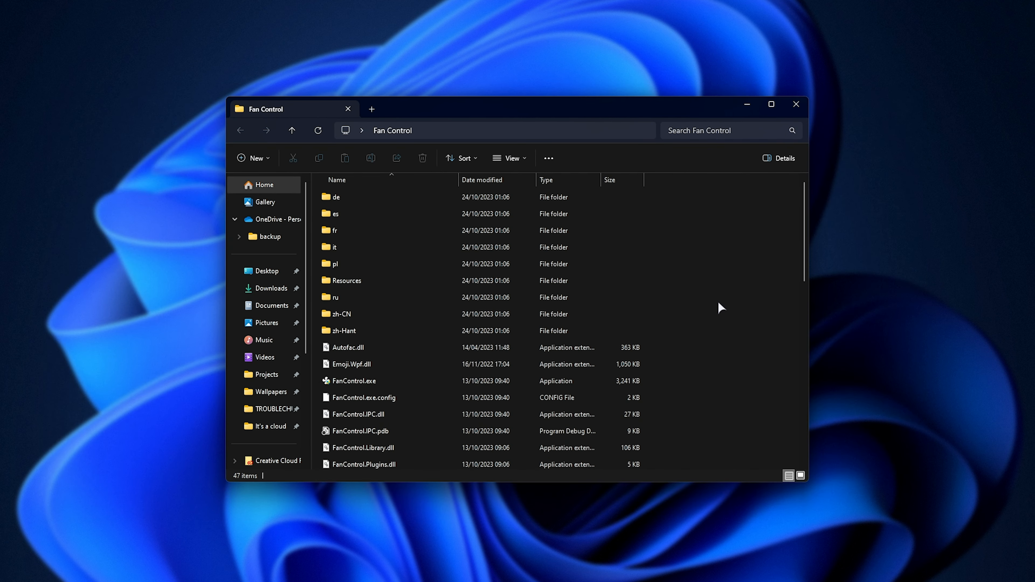
{"action": "left_click", "coordinate": [438, 380]}
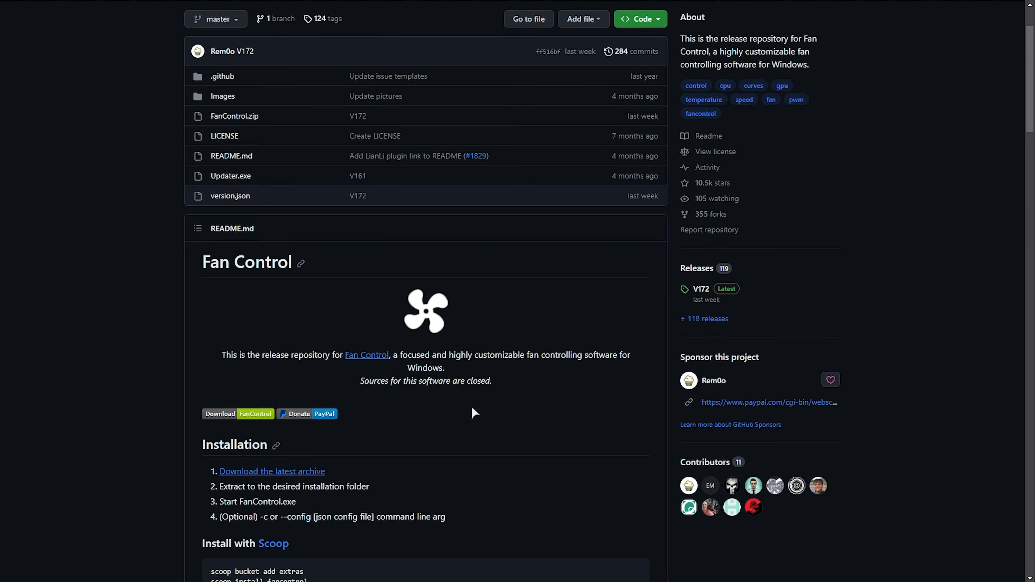
Review the Scoop install commands in the README and locate FanControl among the recently installed apps.
{"action": "scroll", "coordinate": [472, 407], "scroll_direction": "down", "scroll_amount": 5}
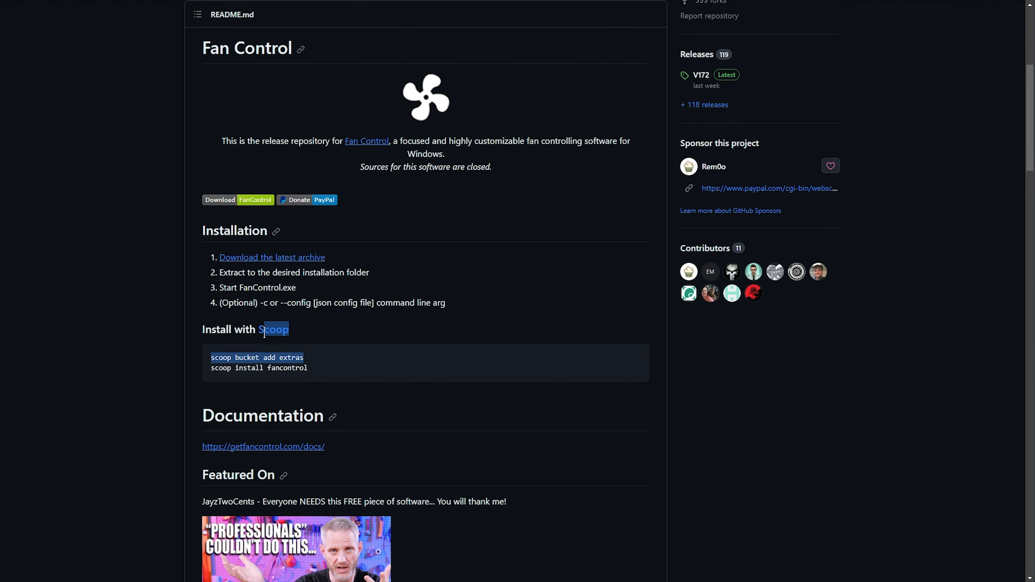
{"action": "left_click_drag", "start_coordinate": [331, 368], "coordinate": [199, 358]}
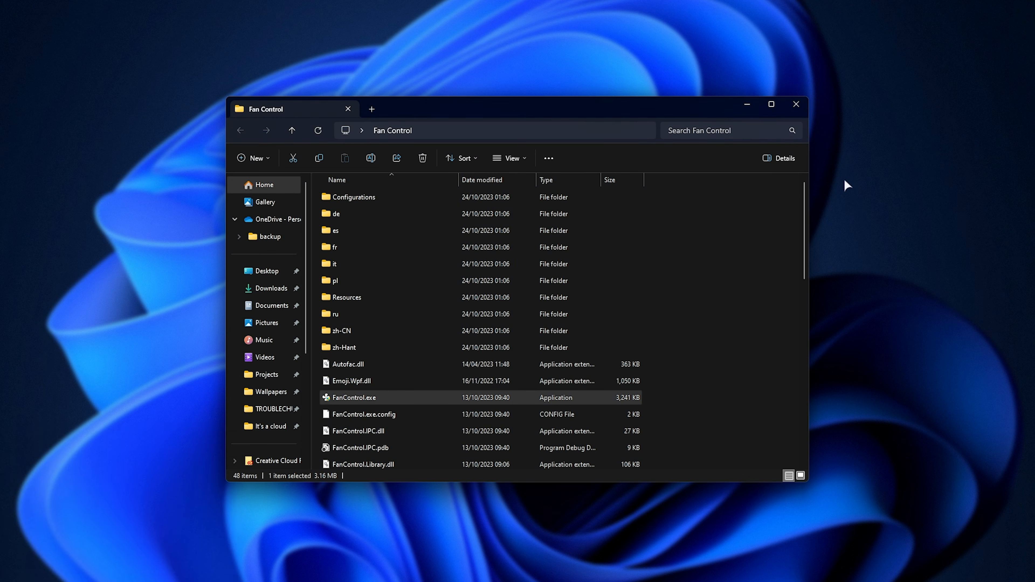
{"action": "key", "text": "super"}
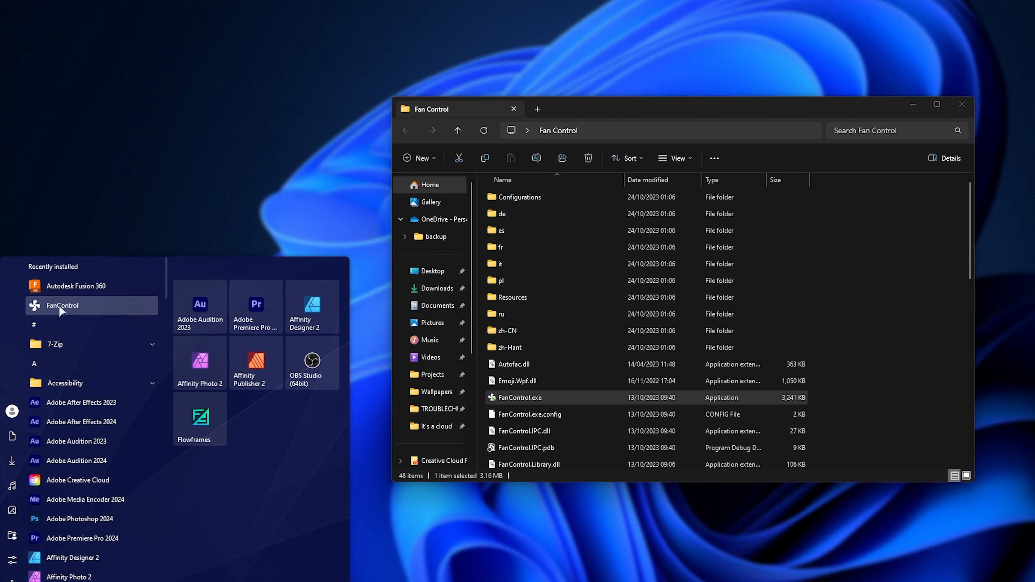
{"action": "left_click", "coordinate": [91, 308]}
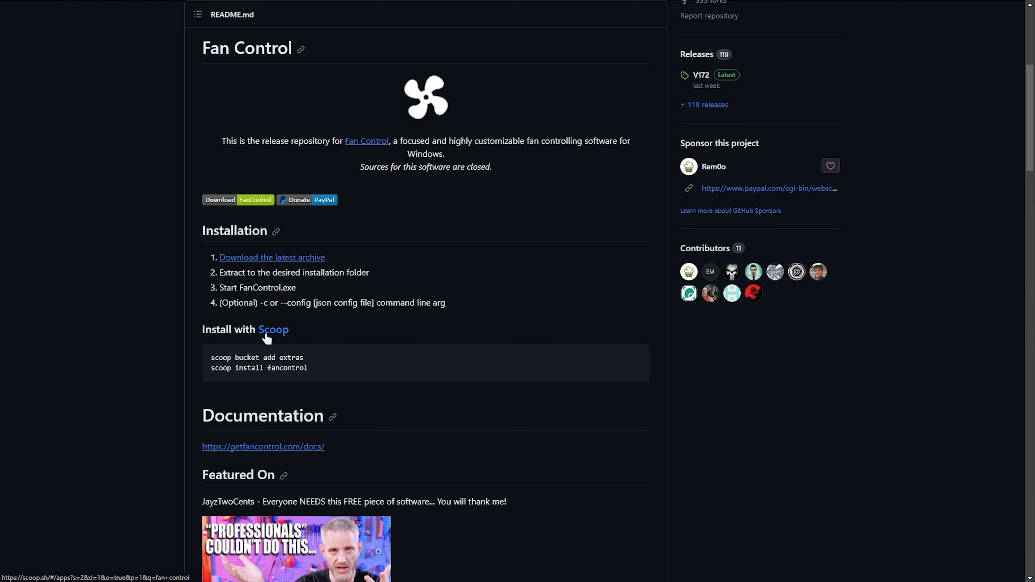
Open the Scoop website from the README and examine the Quickstart installation commands on its home page.
{"action": "left_click", "coordinate": [274, 332]}
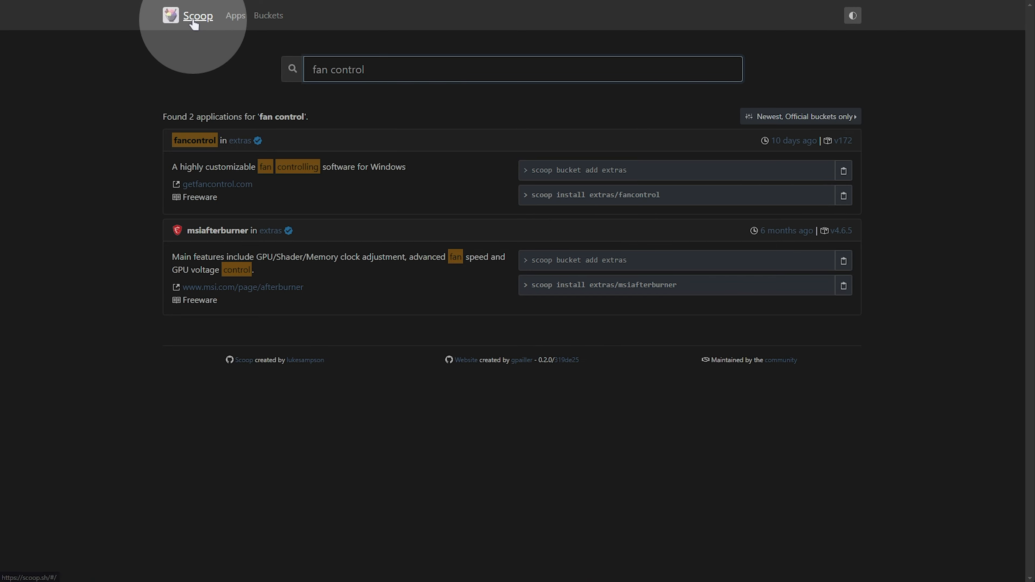
{"action": "left_click", "coordinate": [194, 24]}
{"action": "left_click_drag", "start_coordinate": [264, 271], "coordinate": [169, 260]}
{"action": "left_click", "coordinate": [206, 301]}
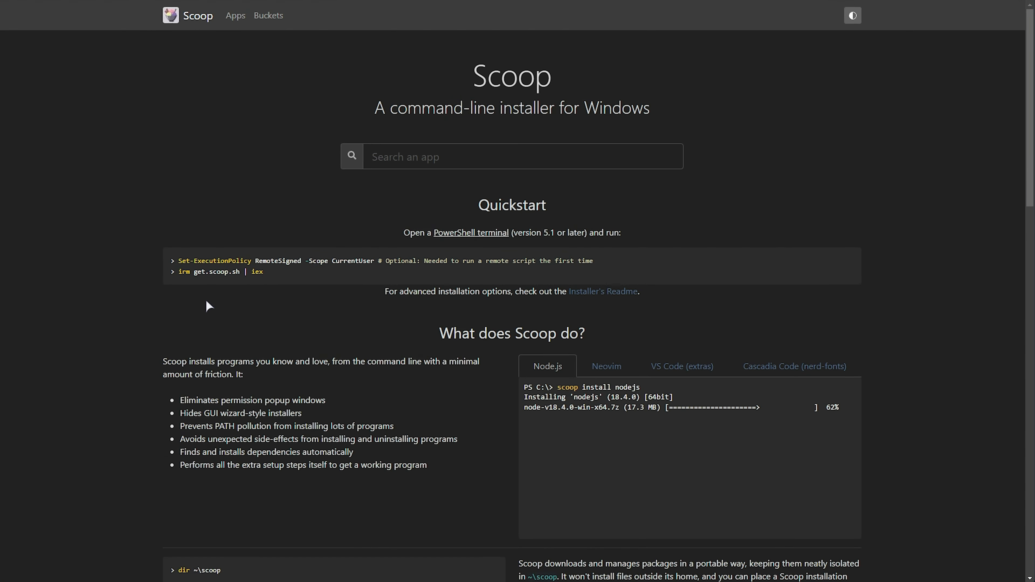
Find and open Terminal, and check the available shell profiles while keeping the Windows PowerShell session.
{"action": "key", "text": "super"}
{"action": "type", "text": "power"}
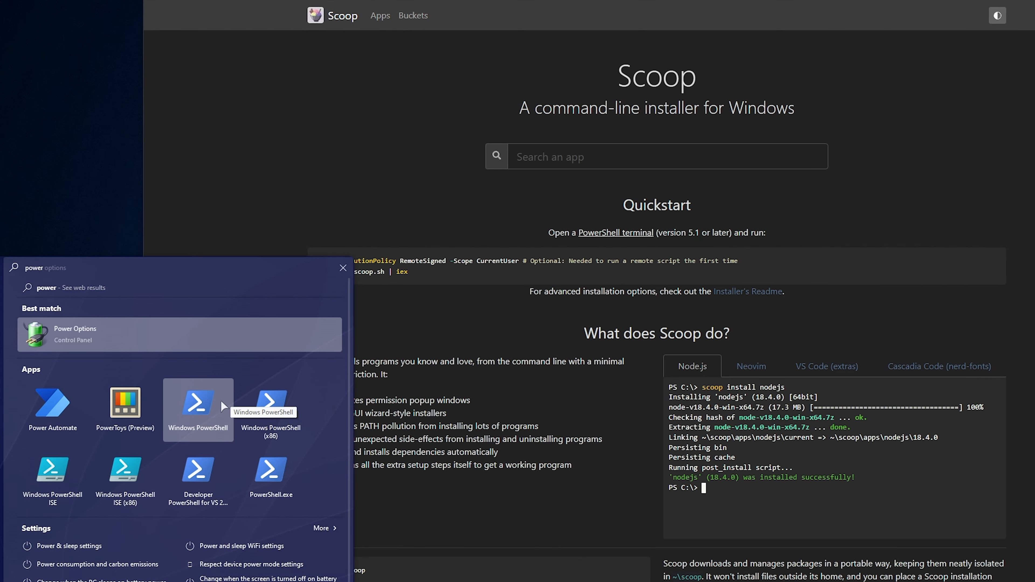
{"action": "key", "text": "BackSpace"}
{"action": "key", "text": "BackSpace"}
{"action": "key", "text": "BackSpace"}
{"action": "key", "text": "BackSpace"}
{"action": "key", "text": "BackSpace"}
{"action": "type", "text": "terminal"}
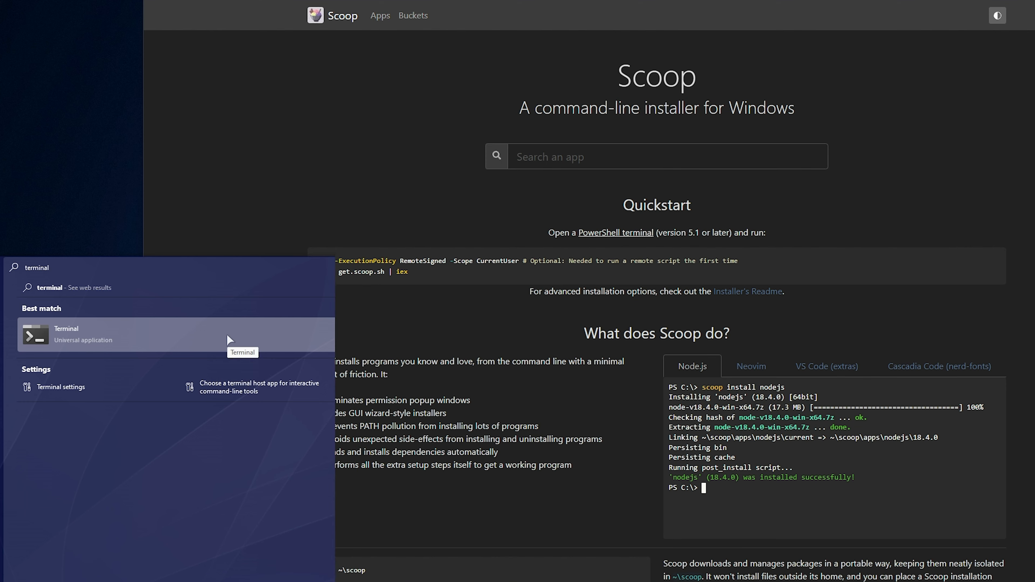
{"action": "left_click", "coordinate": [229, 340]}
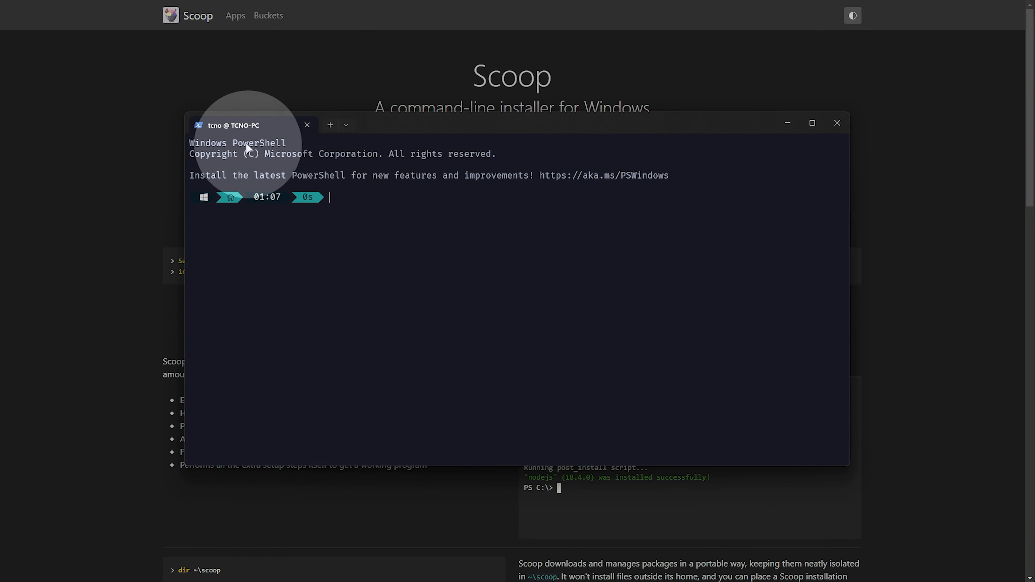
{"action": "left_click", "coordinate": [346, 125]}
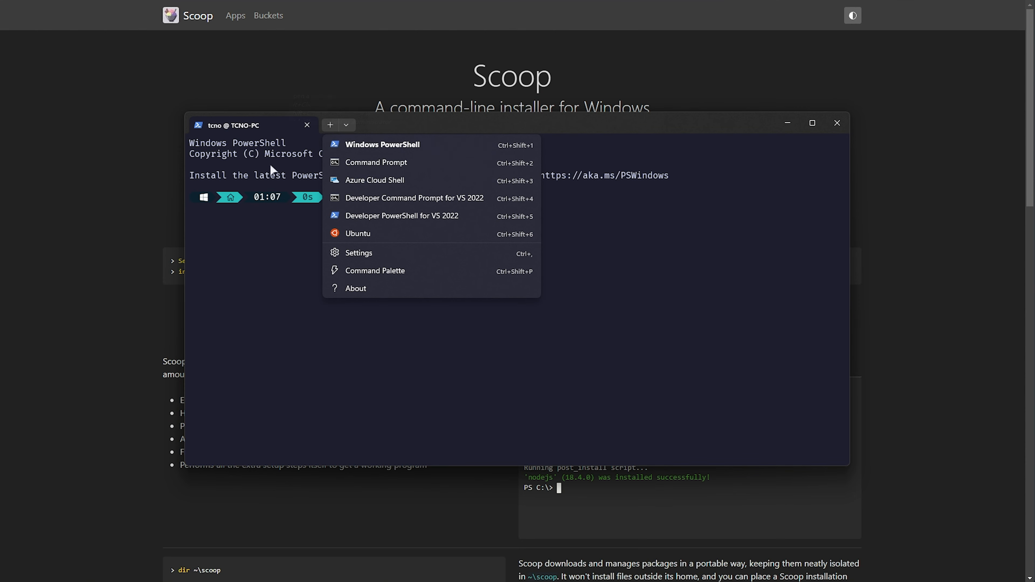
{"action": "left_click", "coordinate": [269, 183]}
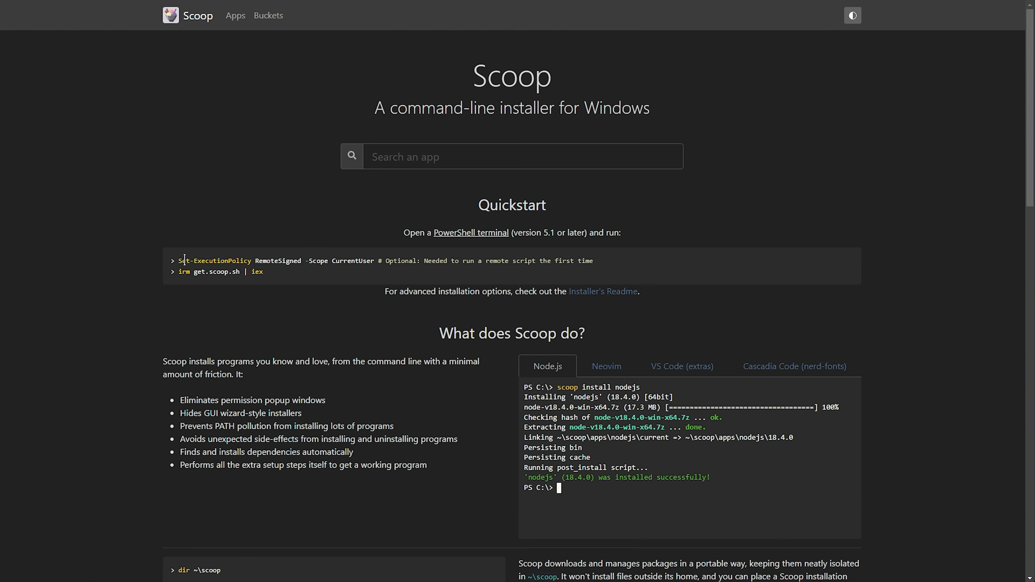
Run "Set-ExecutionPolicy RemoteSigned -Scope CurrentUser" in PowerShell, and enter "irm get.scoop.sh | iex" but cancel it before it runs.
{"action": "left_click_drag", "start_coordinate": [179, 261], "coordinate": [373, 261]}
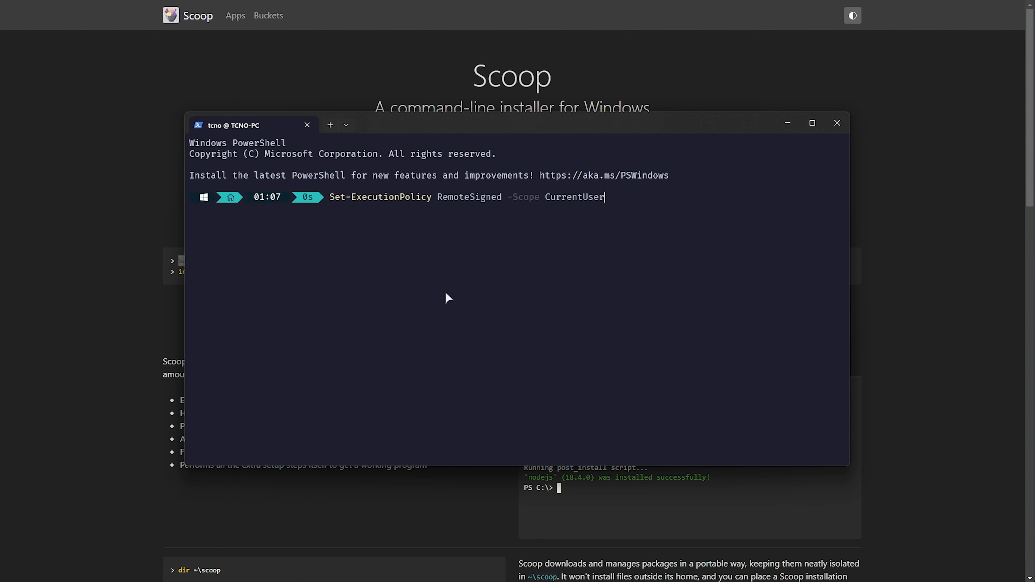
{"action": "key", "text": "Return"}
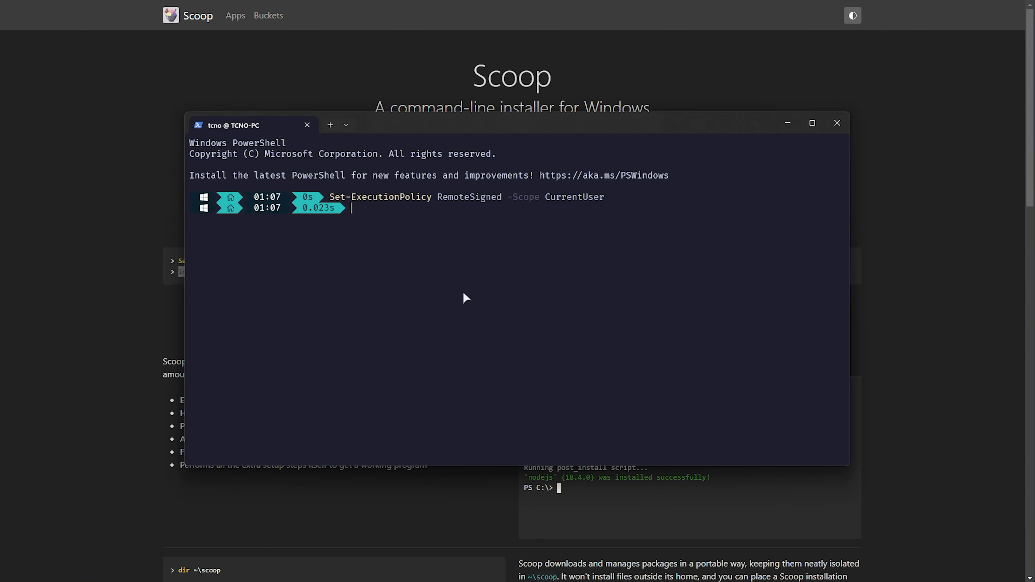
{"action": "type", "text": "irm get.scoop.sh | iex"}
{"action": "key", "text": "ctrl+c"}
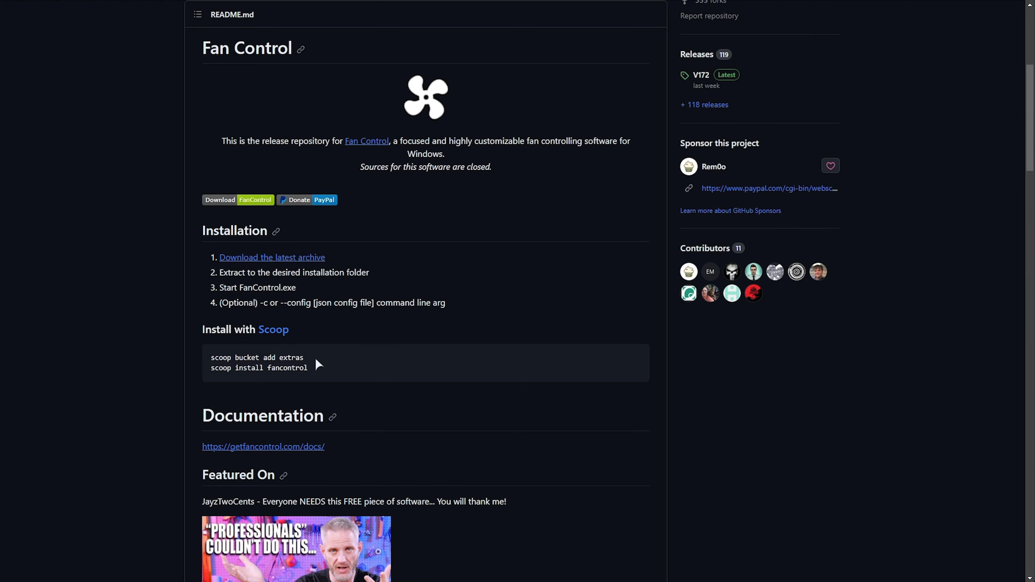
Copy "scoop bucket add extras" from the Fan Control README and run it in PowerShell.
{"action": "left_click_drag", "start_coordinate": [317, 359], "coordinate": [210, 358]}
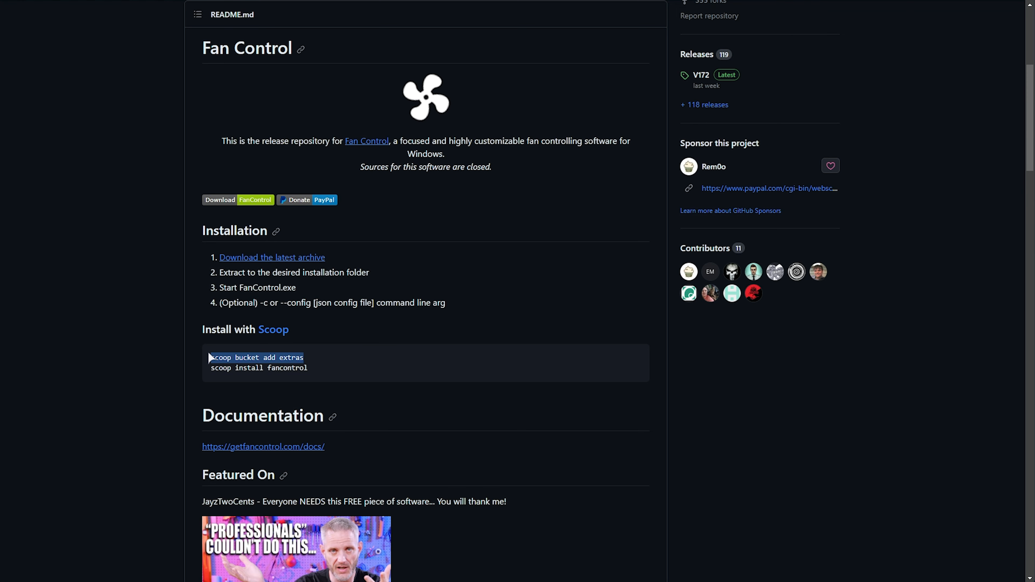
{"action": "key", "text": "ctrl+c"}
{"action": "key", "text": "alt+Tab"}
{"action": "key", "text": "ctrl+v"}
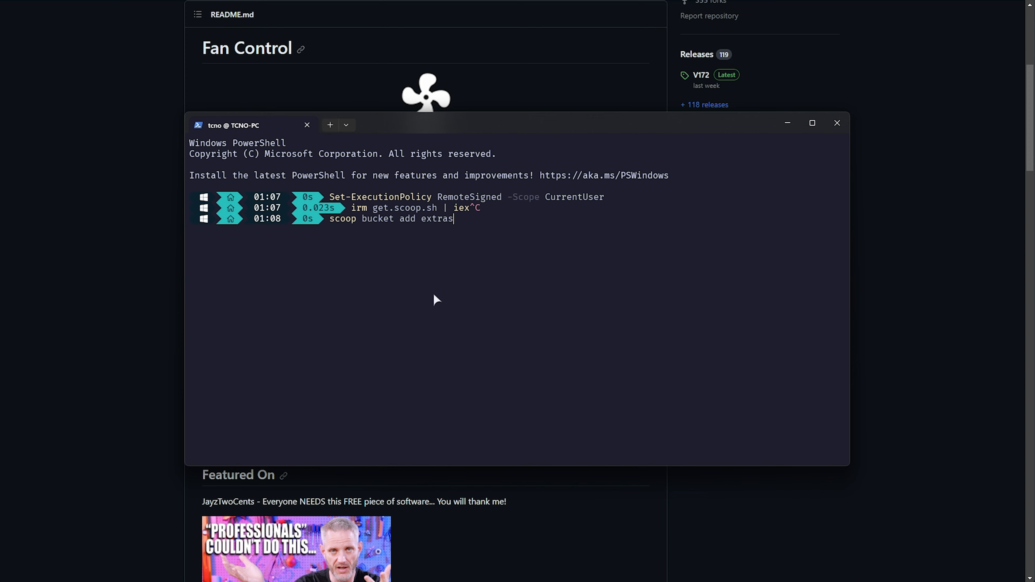
{"action": "key", "text": "Return"}
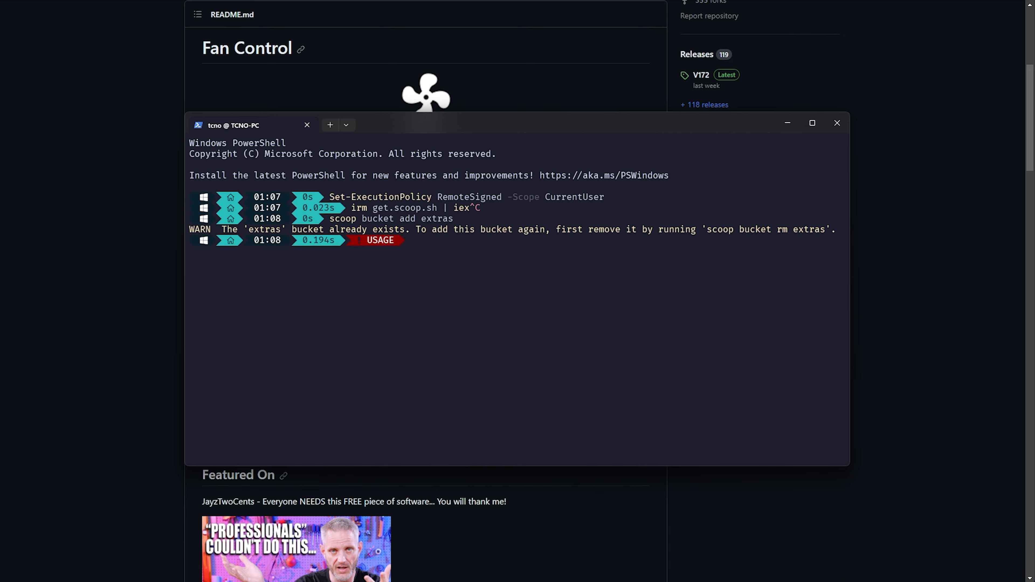
Copy "scoop install fancontrol" from the README, run it in PowerShell, and open FanControl from the recently installed apps.
{"action": "key", "text": "alt+Tab"}
{"action": "left_click_drag", "start_coordinate": [372, 367], "coordinate": [210, 367]}
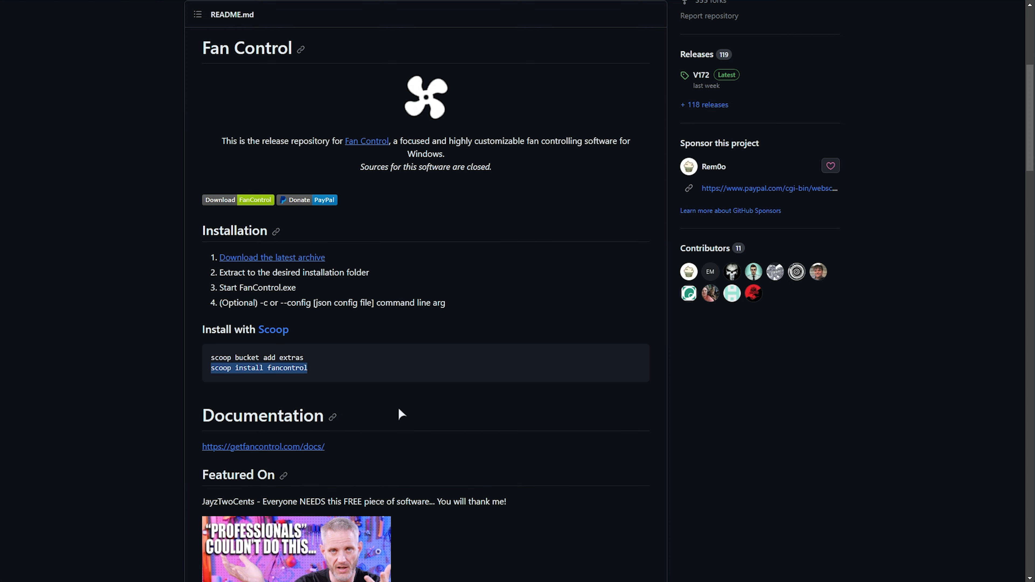
{"action": "key", "text": "ctrl+c"}
{"action": "key", "text": "alt+Tab"}
{"action": "key", "text": "ctrl+v"}
{"action": "key", "text": "Return"}
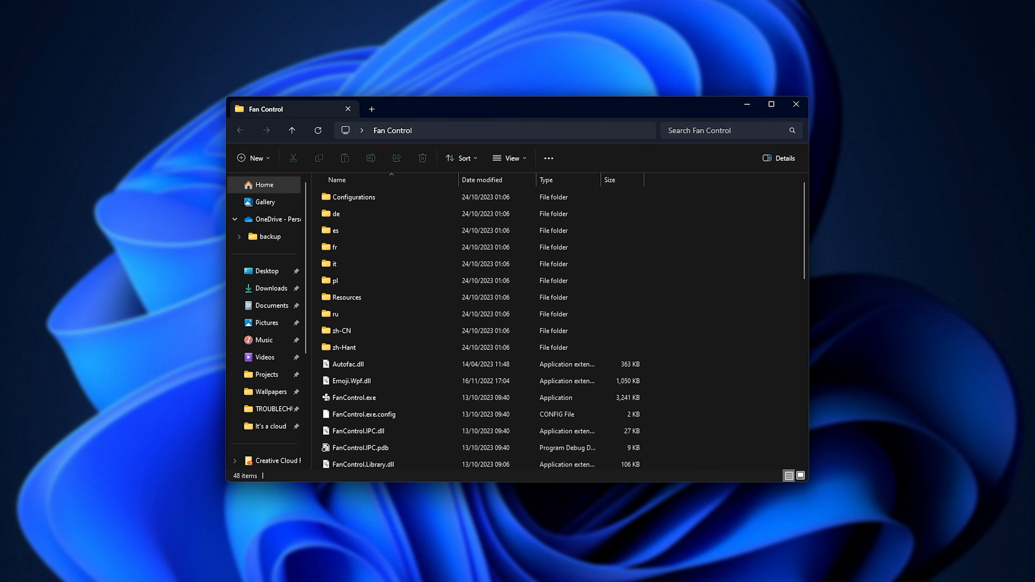
{"action": "key", "text": "super"}
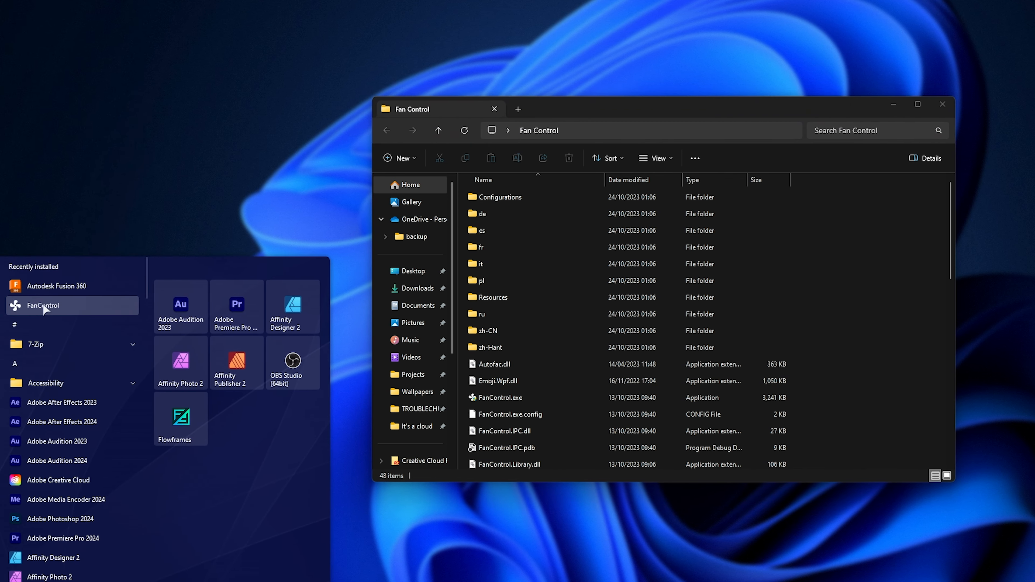
{"action": "left_click", "coordinate": [45, 306]}
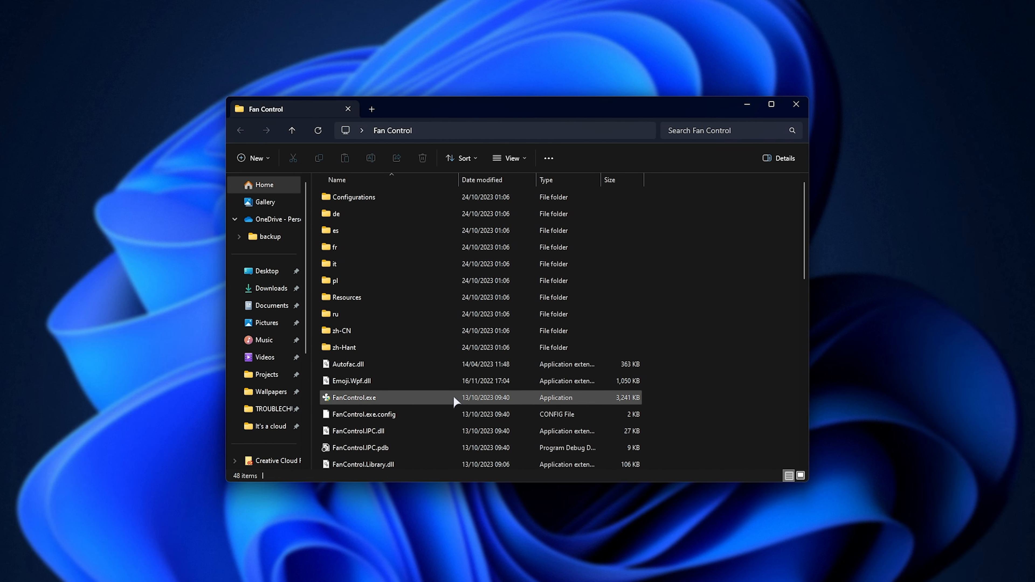
Create a shortcut to FanControl.exe in the Fan Control folder and rename it "FanControl".
{"action": "left_click", "coordinate": [409, 396]}
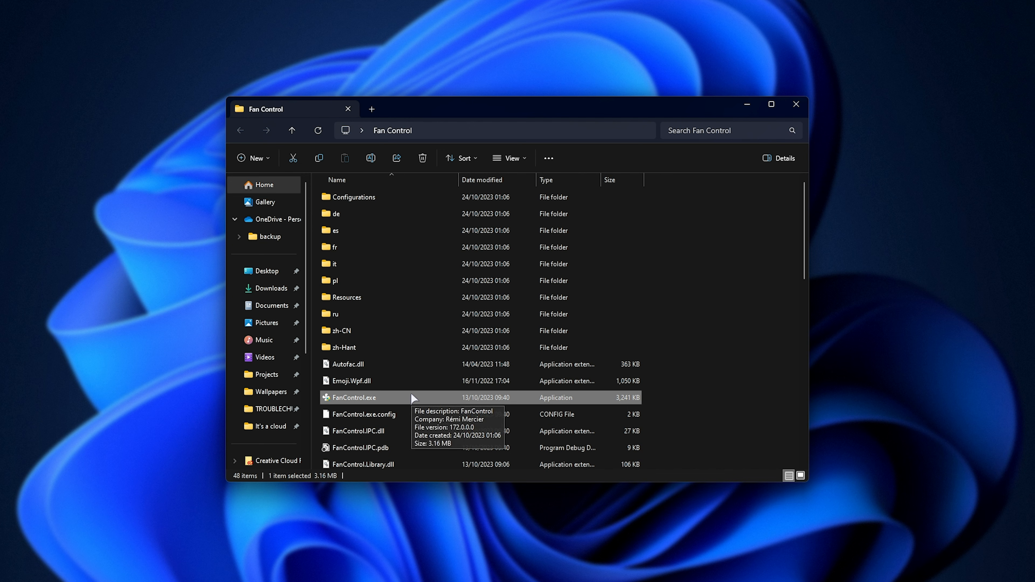
{"action": "right_click", "coordinate": [413, 402]}
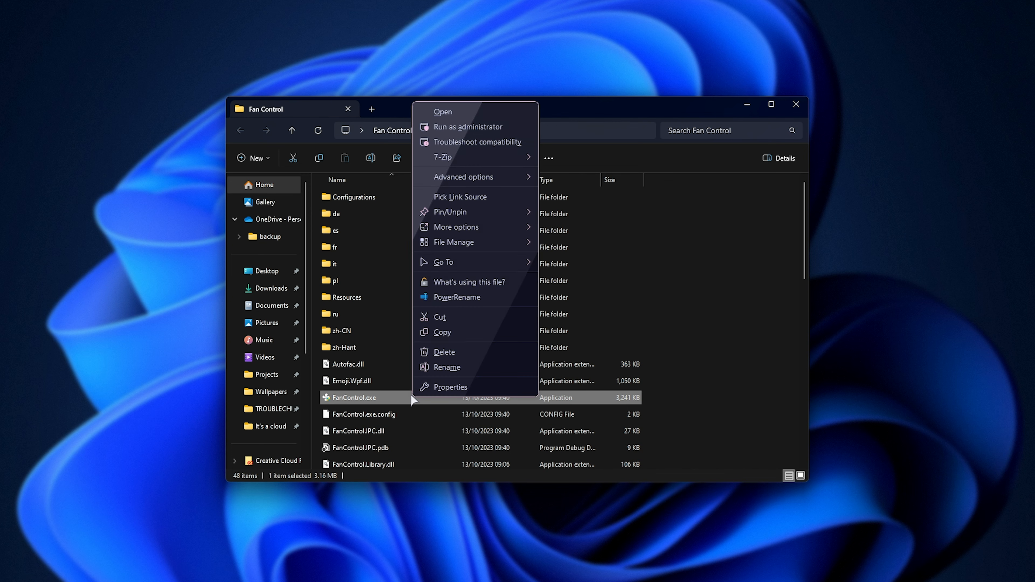
{"action": "mouse_move", "coordinate": [471, 233]}
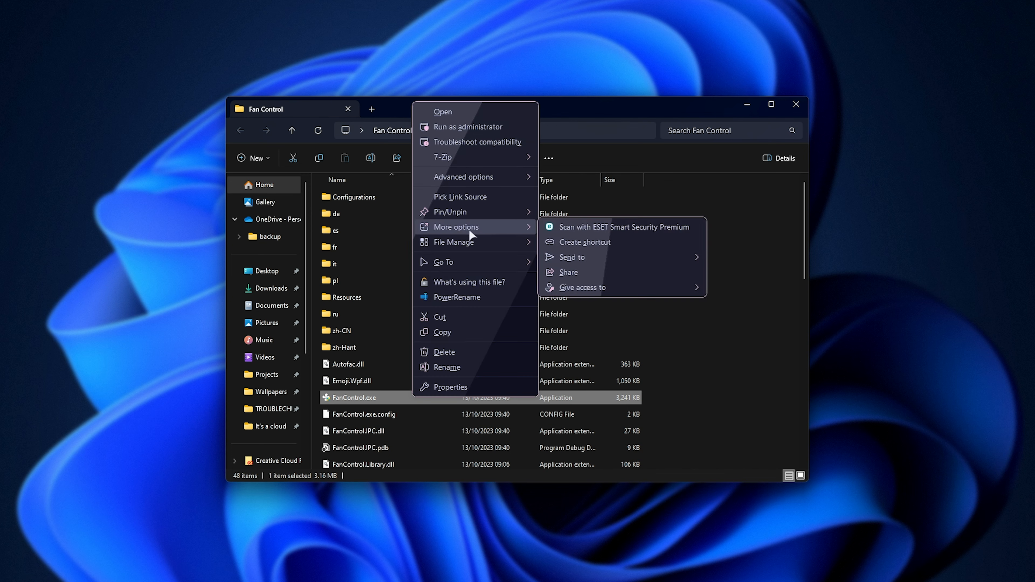
{"action": "left_click", "coordinate": [597, 243]}
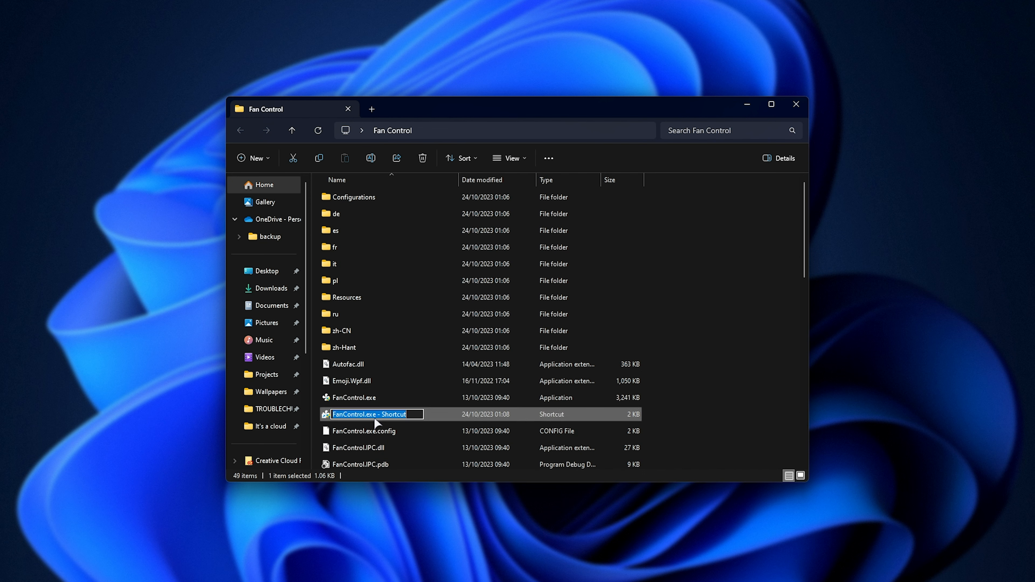
{"action": "left_click_drag", "start_coordinate": [365, 414], "coordinate": [480, 415]}
{"action": "key", "text": "BackSpace"}
{"action": "key", "text": "Return"}
Move the FanControl shortcut onto the desktop beside the Fan Control folder, close the folder window, and launch the program from the shortcut.
{"action": "left_click_drag", "start_coordinate": [369, 413], "coordinate": [534, 191]}
{"action": "left_click", "coordinate": [797, 105]}
{"action": "left_click_drag", "start_coordinate": [255, 240], "coordinate": [453, 192]}
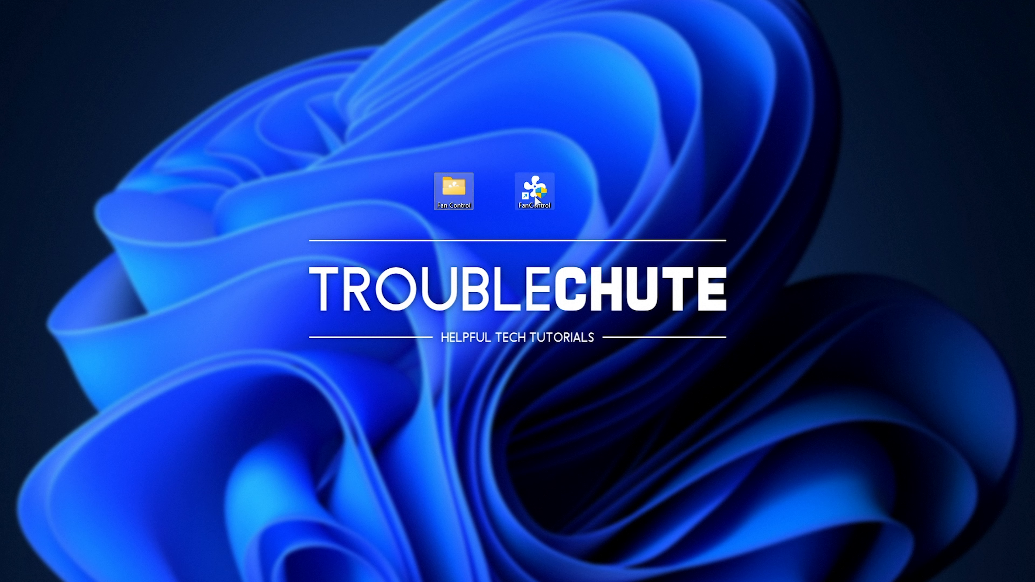
{"action": "left_click", "coordinate": [527, 192]}
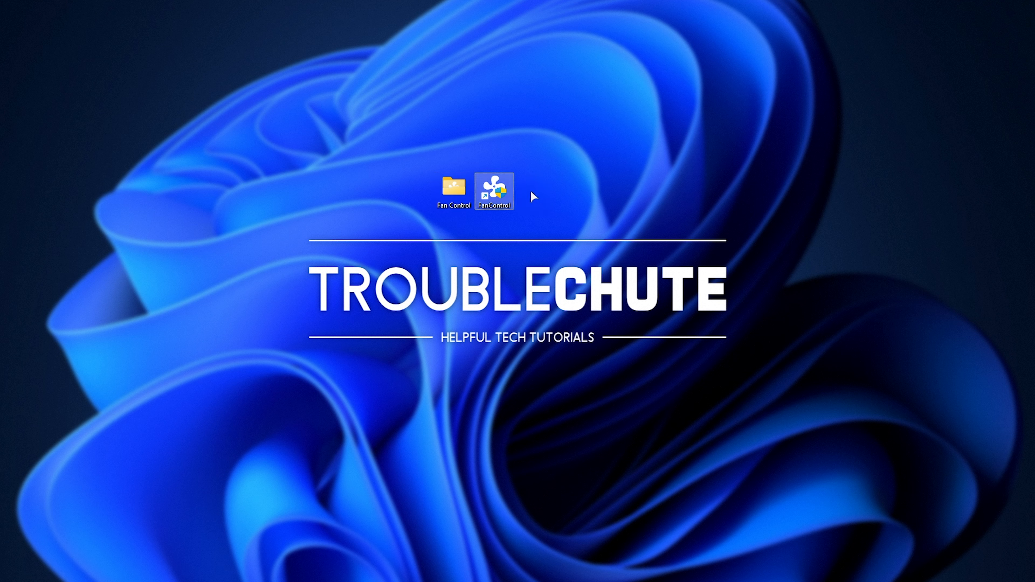
{"action": "double_click", "coordinate": [530, 190]}
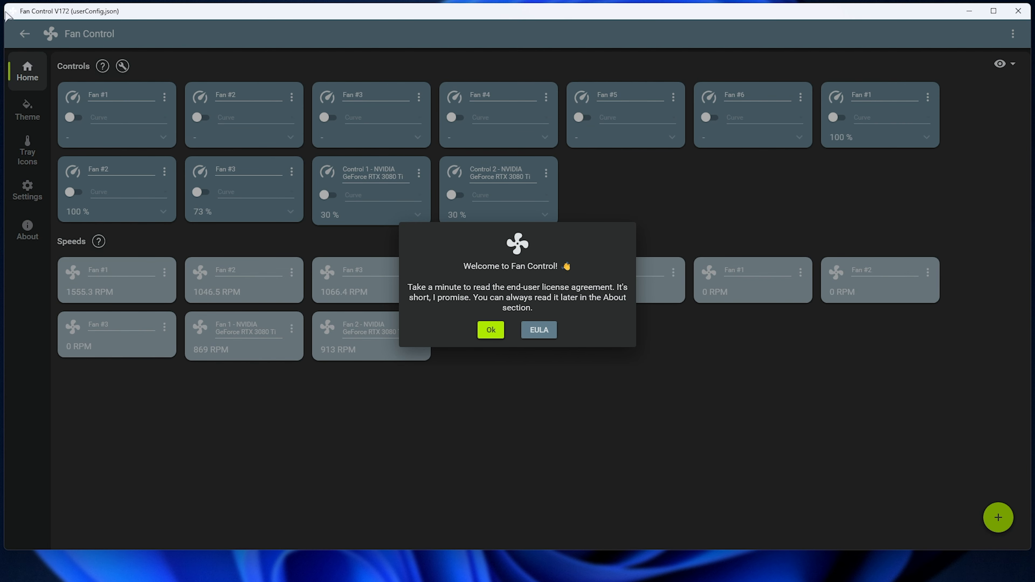
Dismiss the welcome message and run the assisted setup with the preselected sensor settings.
{"action": "left_click_drag", "start_coordinate": [5, 4], "coordinate": [250, 92]}
{"action": "key", "text": "super+c"}
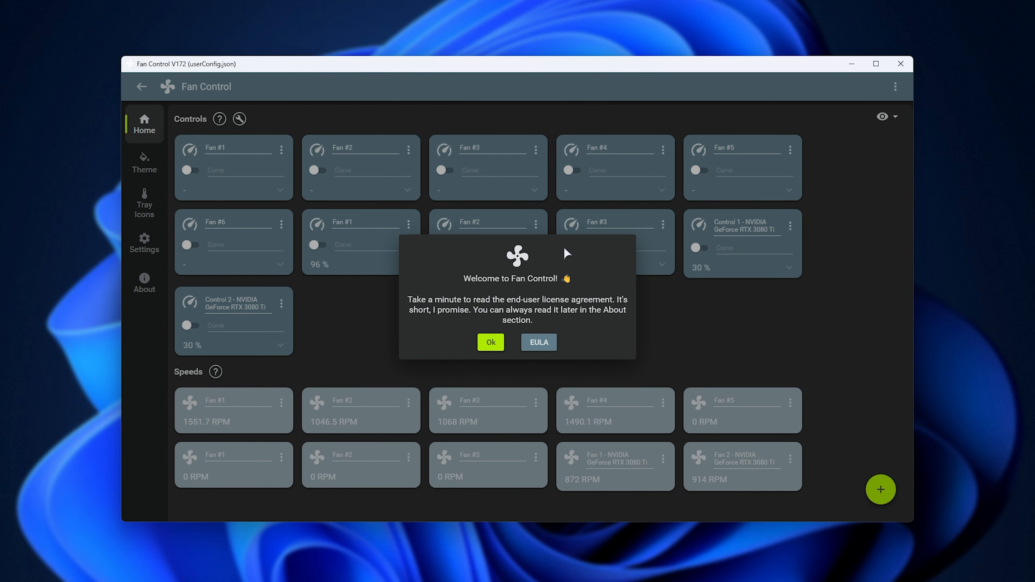
{"action": "left_click", "coordinate": [491, 351]}
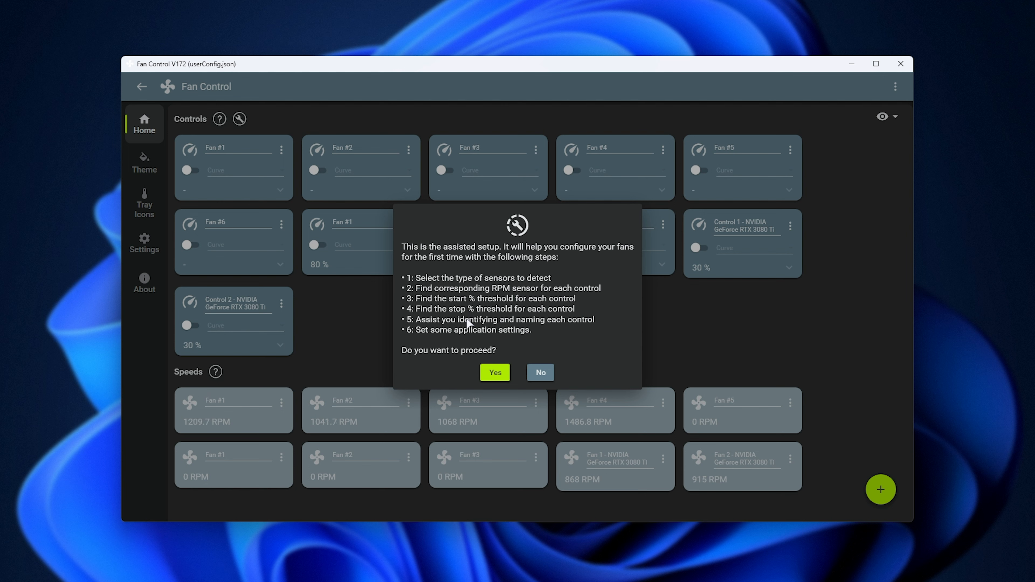
{"action": "left_click", "coordinate": [494, 373]}
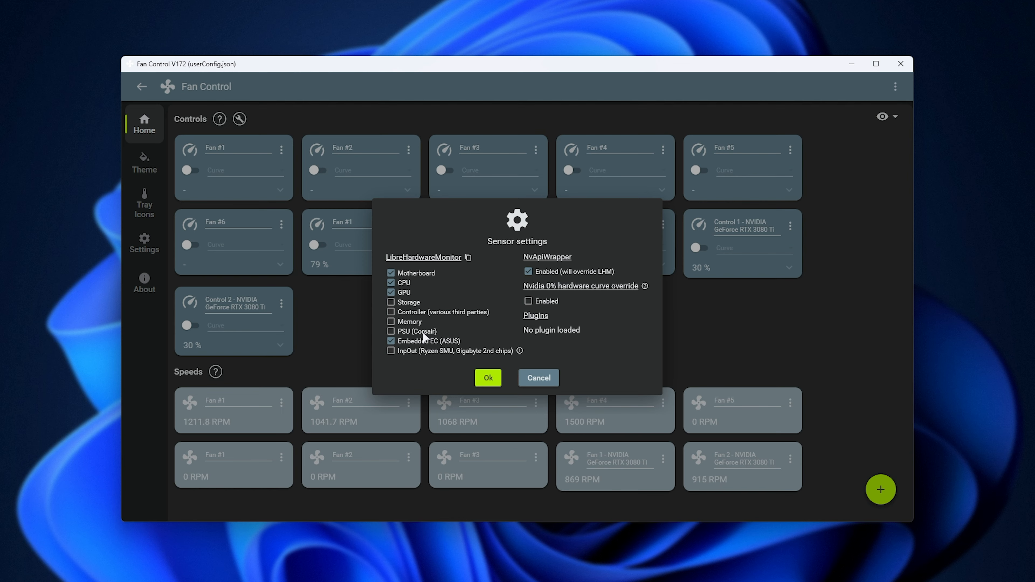
{"action": "left_click", "coordinate": [489, 378]}
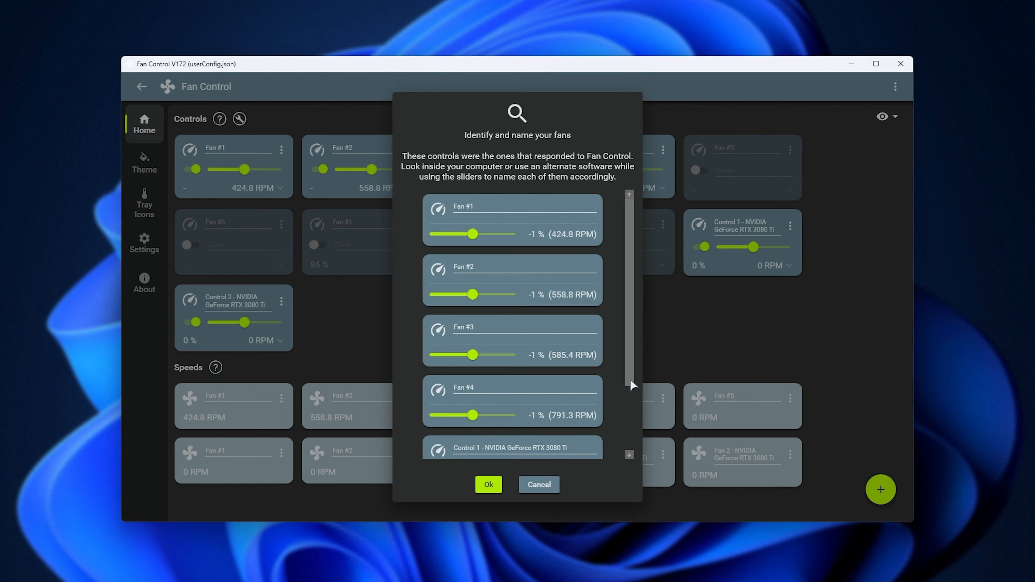
Stop Fan #1 by setting it to 0 % to identify it, and rename it "Back fan".
{"action": "scroll", "coordinate": [518, 314], "scroll_direction": "down", "scroll_amount": 3}
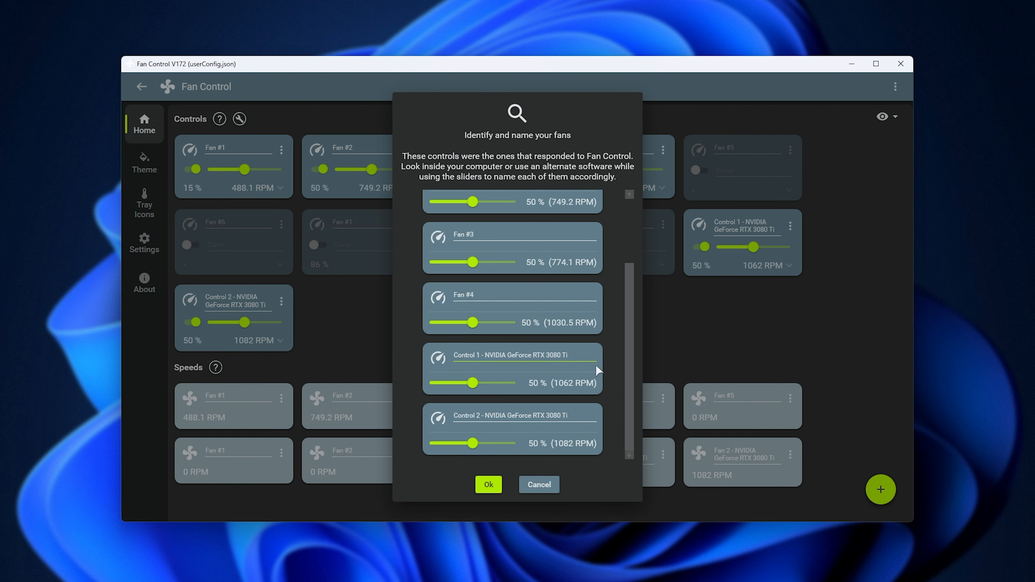
{"action": "scroll", "coordinate": [595, 367], "scroll_direction": "up", "scroll_amount": 3}
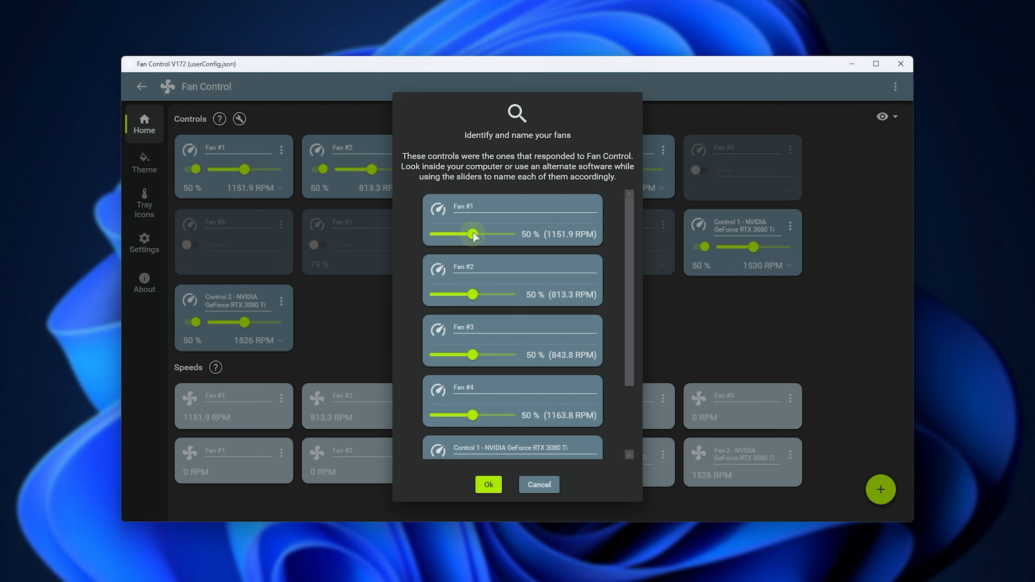
{"action": "left_click_drag", "start_coordinate": [473, 234], "coordinate": [425, 247]}
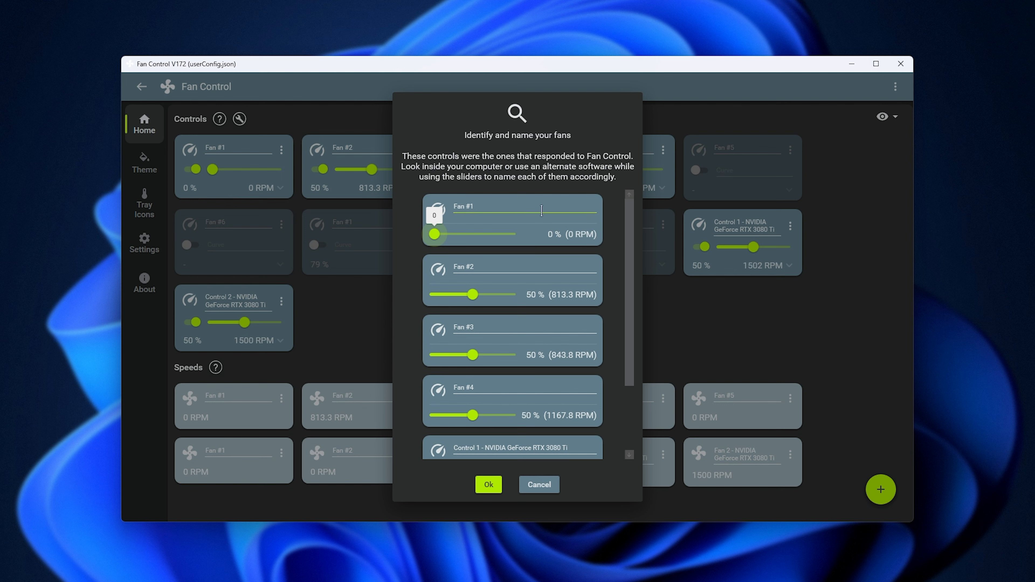
{"action": "key", "text": "shift+Tab"}
{"action": "type", "text": "Back fan"}
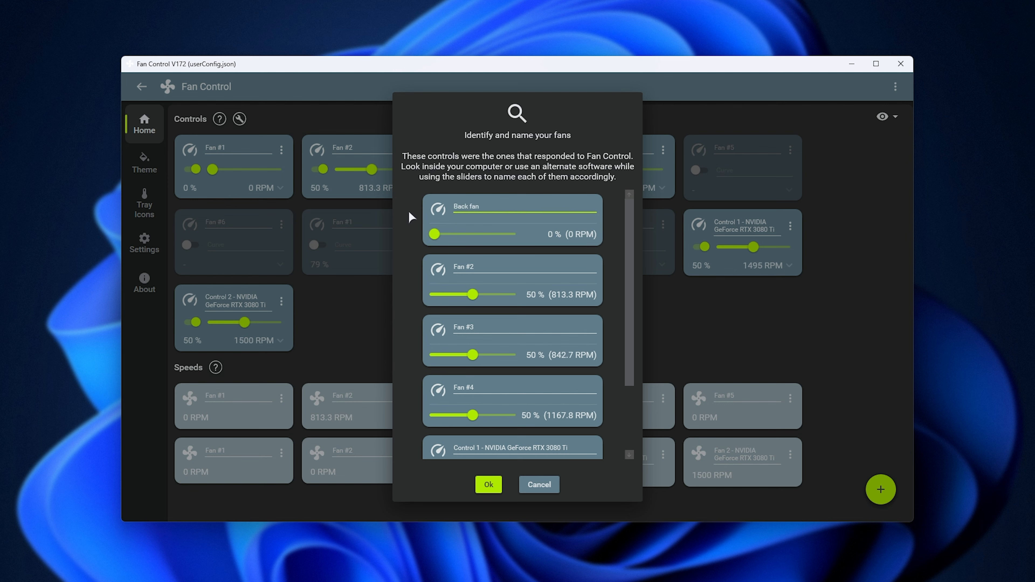
Set Back fan to 45 %, and isolate Fan #2 by running it at 100 % with Back fan, Fan #3 and Fan #4 at 0 %.
{"action": "left_click_drag", "start_coordinate": [435, 234], "coordinate": [473, 236]}
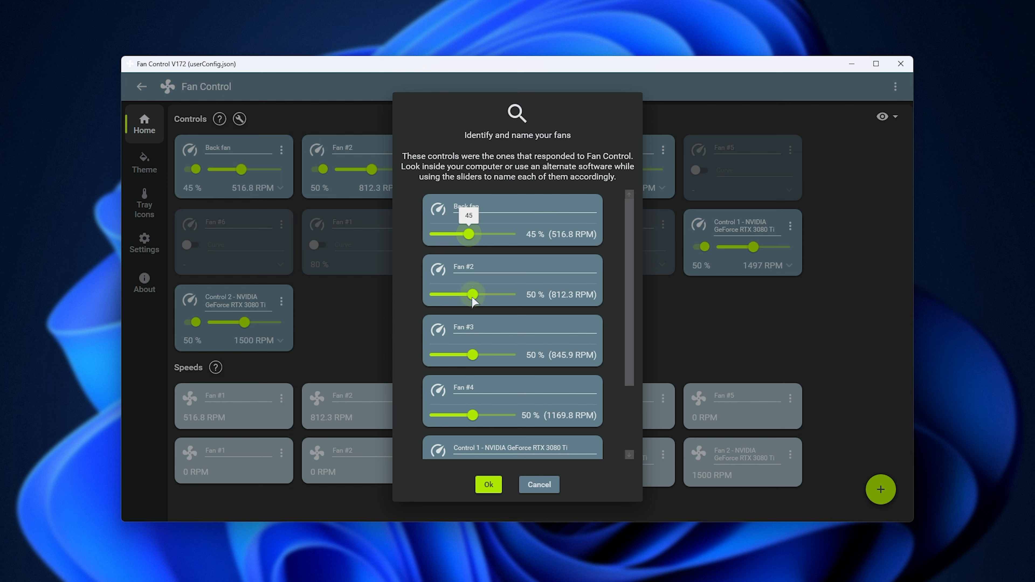
{"action": "left_click_drag", "start_coordinate": [473, 297], "coordinate": [512, 294]}
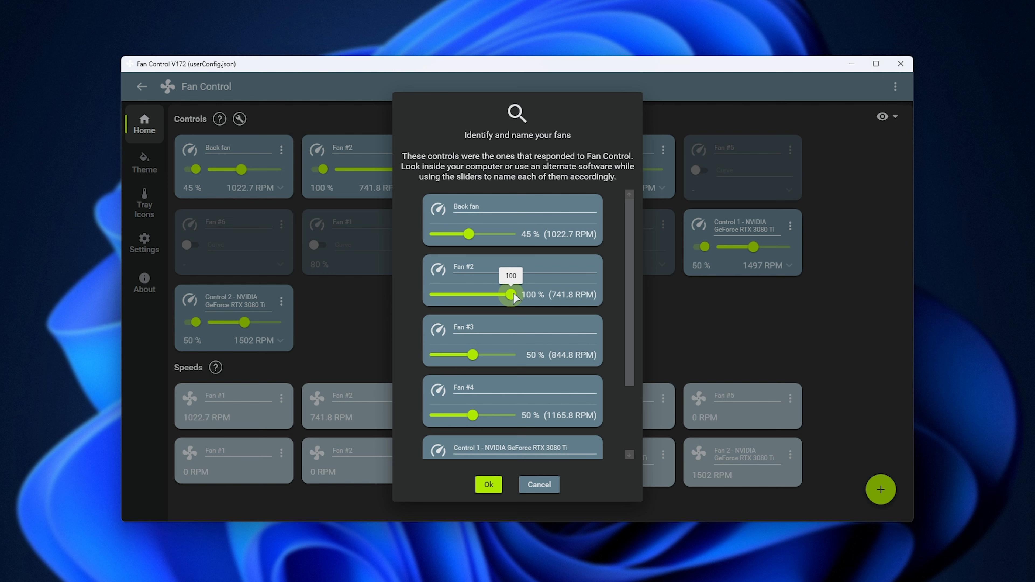
{"action": "left_click_drag", "start_coordinate": [469, 234], "coordinate": [434, 234]}
{"action": "left_click_drag", "start_coordinate": [511, 295], "coordinate": [434, 294]}
{"action": "left_click_drag", "start_coordinate": [473, 355], "coordinate": [435, 355]}
{"action": "left_click_drag", "start_coordinate": [473, 415], "coordinate": [435, 415]}
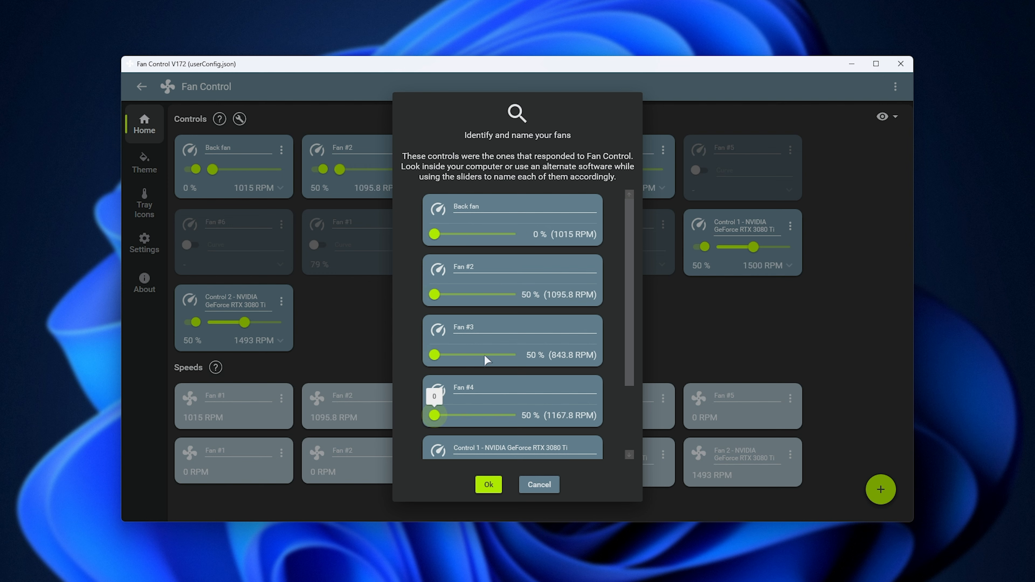
{"action": "left_click_drag", "start_coordinate": [434, 295], "coordinate": [511, 295]}
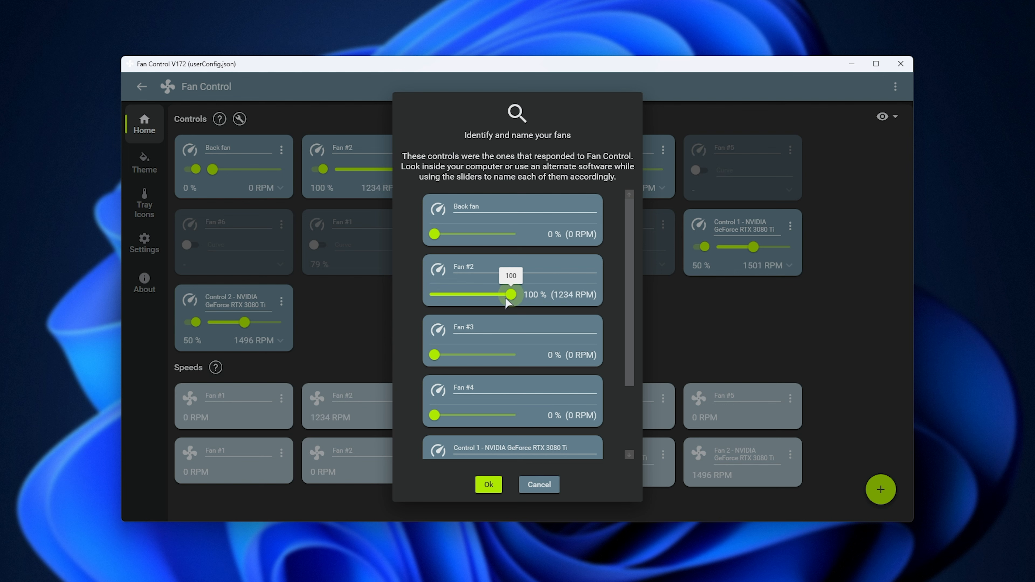
Set Fan #2 to 53 % and Back fan to 52 %, and rename Fan #2 "Front" and Fan #3 "Radiator".
{"action": "left_click_drag", "start_coordinate": [508, 295], "coordinate": [474, 295]}
{"action": "left_click_drag", "start_coordinate": [463, 234], "coordinate": [474, 234]}
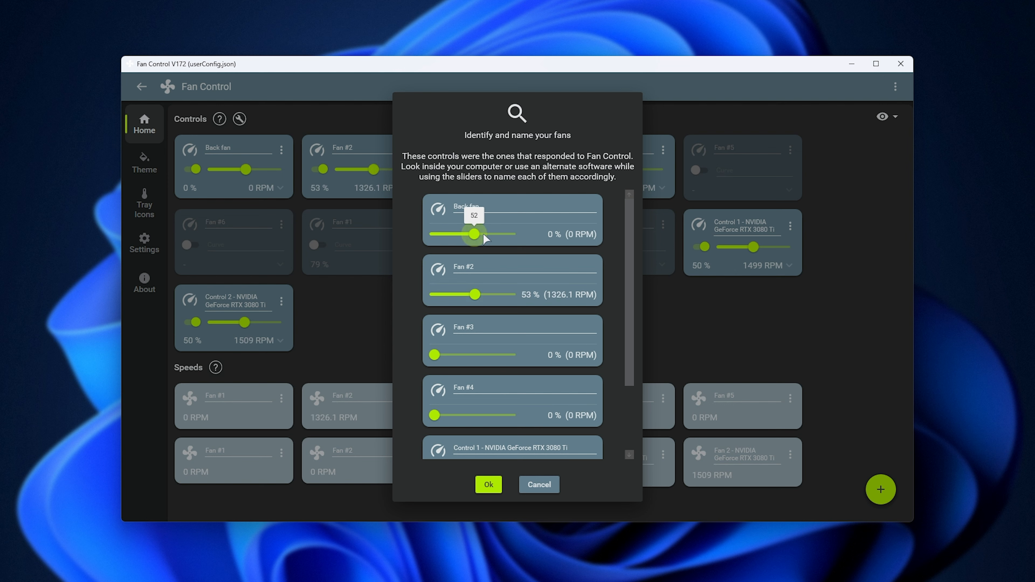
{"action": "left_click", "coordinate": [504, 281]}
{"action": "type", "text": "Front"}
{"action": "key", "text": "Tab"}
{"action": "type", "text": "Radiator"}
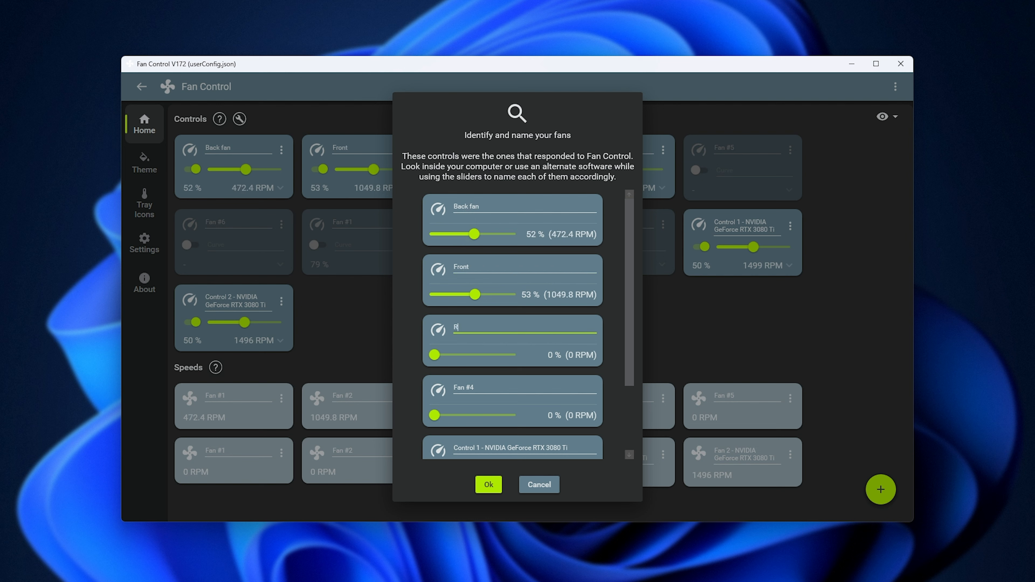
Set Fan #4 to 42 % and the Radiator fan to 46 %.
{"action": "double_click", "coordinate": [504, 311]}
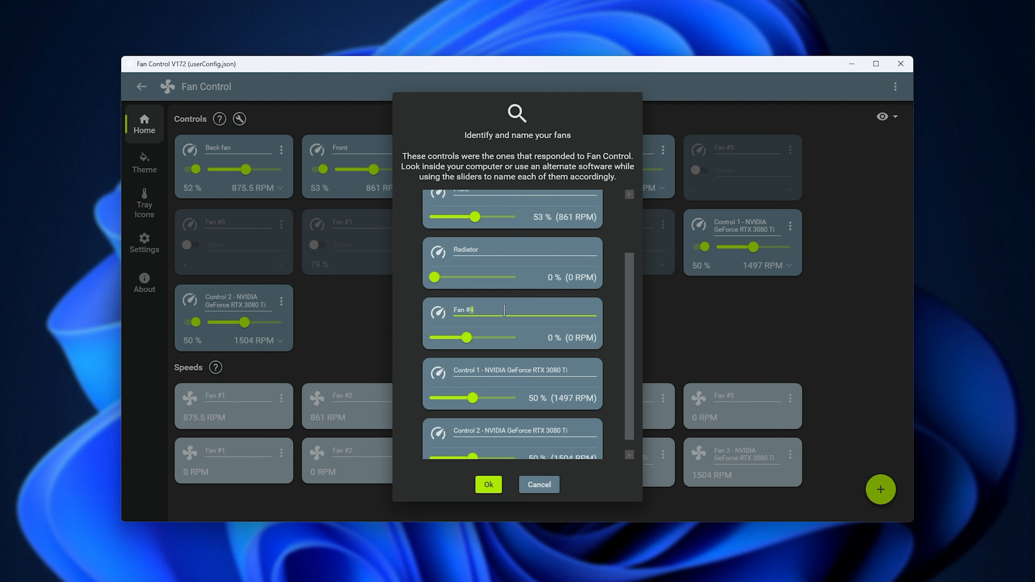
{"action": "left_click", "coordinate": [505, 311]}
{"action": "scroll", "coordinate": [587, 416], "scroll_direction": "down", "scroll_amount": 1}
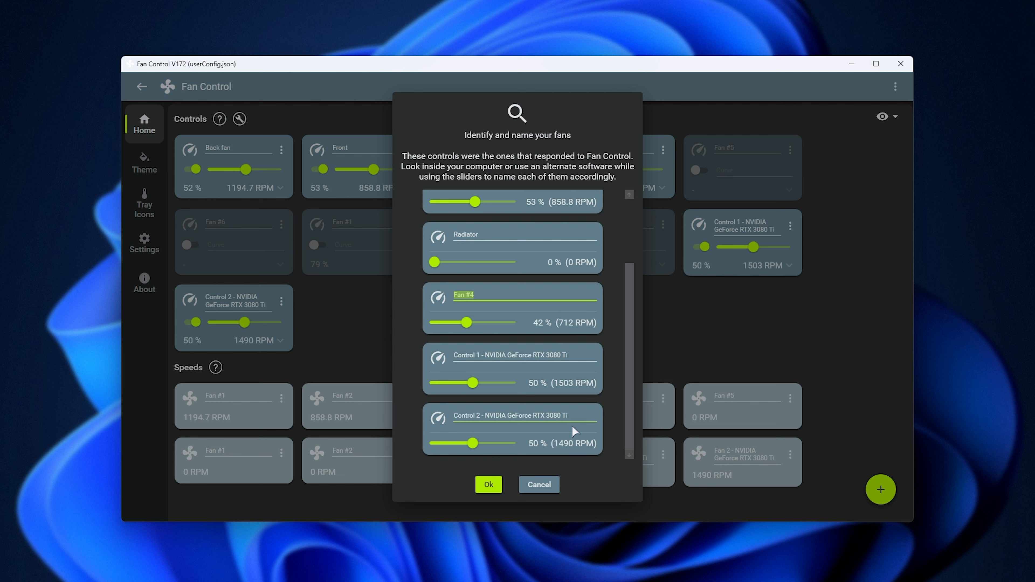
{"action": "scroll", "coordinate": [556, 444], "scroll_direction": "up", "scroll_amount": 2}
{"action": "left_click", "coordinate": [471, 341]}
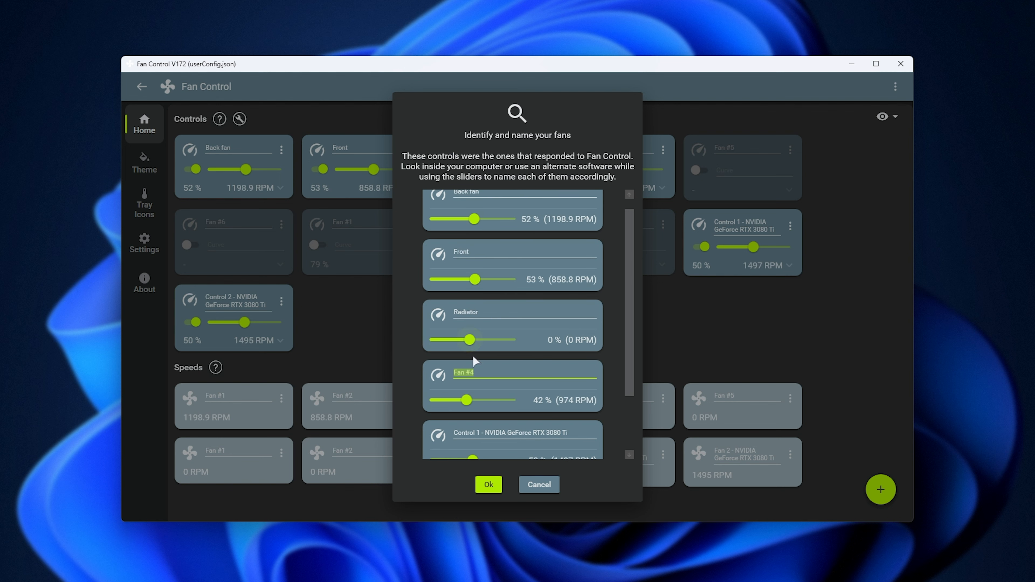
Try Fan #4 at 49 % and 77 %, set it to 54 %, rename it "AIO PUMP", and accept the fan identification.
{"action": "left_click_drag", "start_coordinate": [468, 399], "coordinate": [474, 398]}
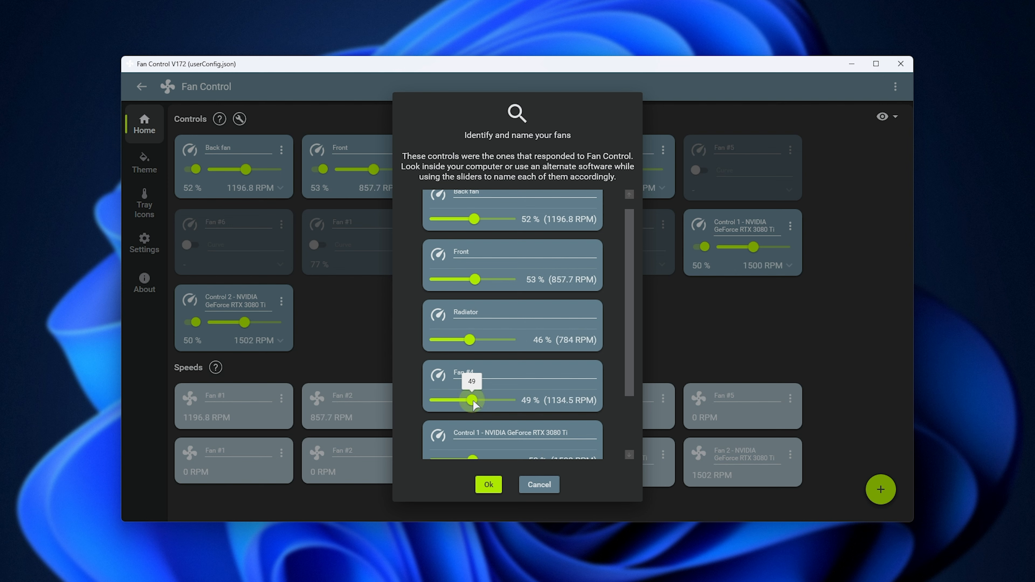
{"action": "left_click_drag", "start_coordinate": [473, 399], "coordinate": [497, 404]}
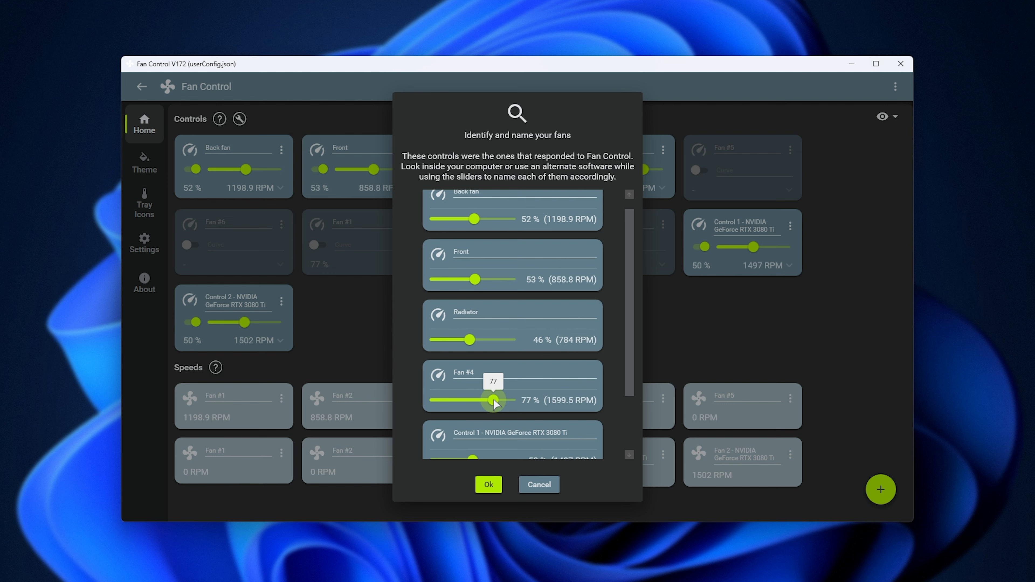
{"action": "left_click_drag", "start_coordinate": [493, 404], "coordinate": [424, 373]}
{"action": "type", "text": "Al"}
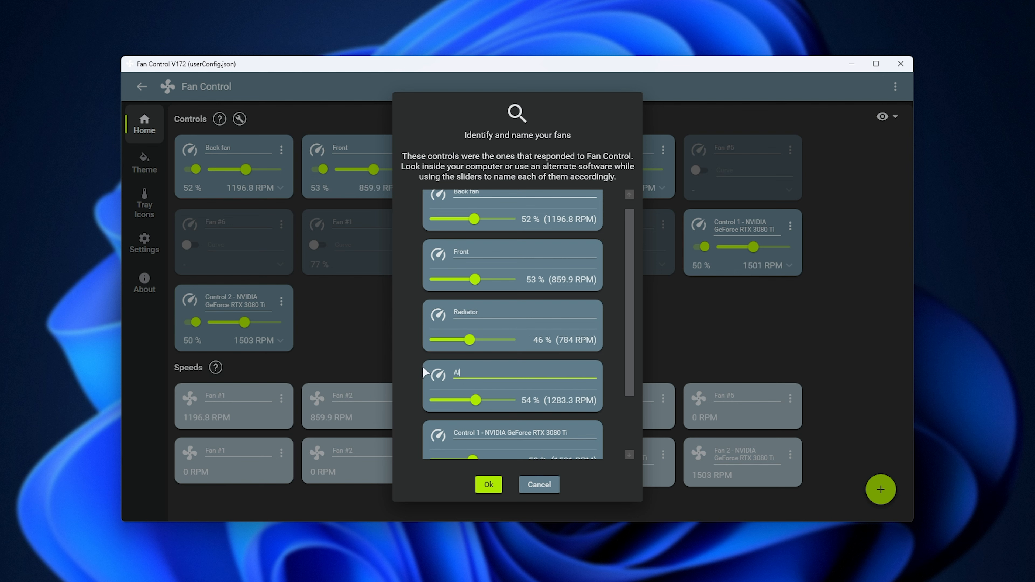
{"action": "type", "text": "O PUMP"}
{"action": "left_click_drag", "start_coordinate": [508, 374], "coordinate": [420, 366]}
{"action": "left_click", "coordinate": [488, 485]}
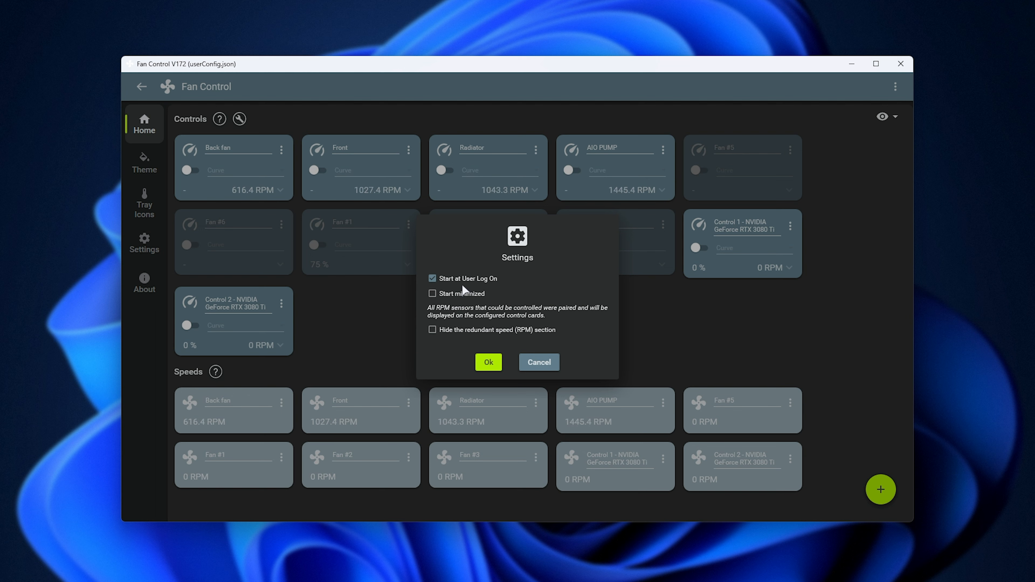
Enable starting minimized and hiding the redundant speed (RPM) section, and finish the setup with these settings.
{"action": "left_click", "coordinate": [462, 293]}
{"action": "left_click", "coordinate": [468, 333]}
{"action": "left_click", "coordinate": [489, 363]}
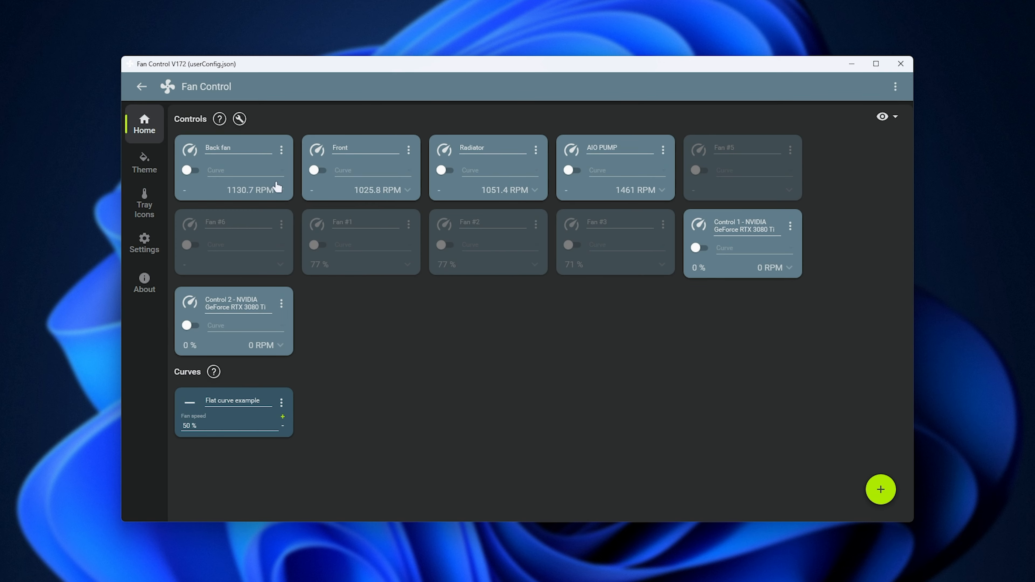
Review the names of the fan controls and the name and fan speed of the flat curve example.
{"action": "double_click", "coordinate": [224, 147]}
{"action": "key", "text": "Tab"}
{"action": "key", "text": "Tab"}
{"action": "key", "text": "Tab"}
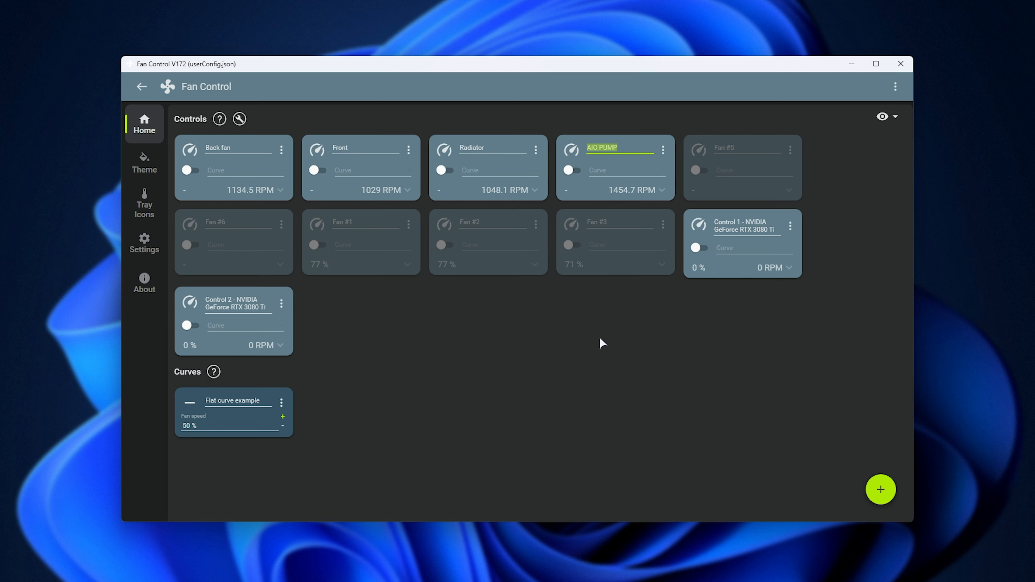
{"action": "left_click", "coordinate": [567, 336]}
{"action": "left_click_drag", "start_coordinate": [204, 402], "coordinate": [291, 395]}
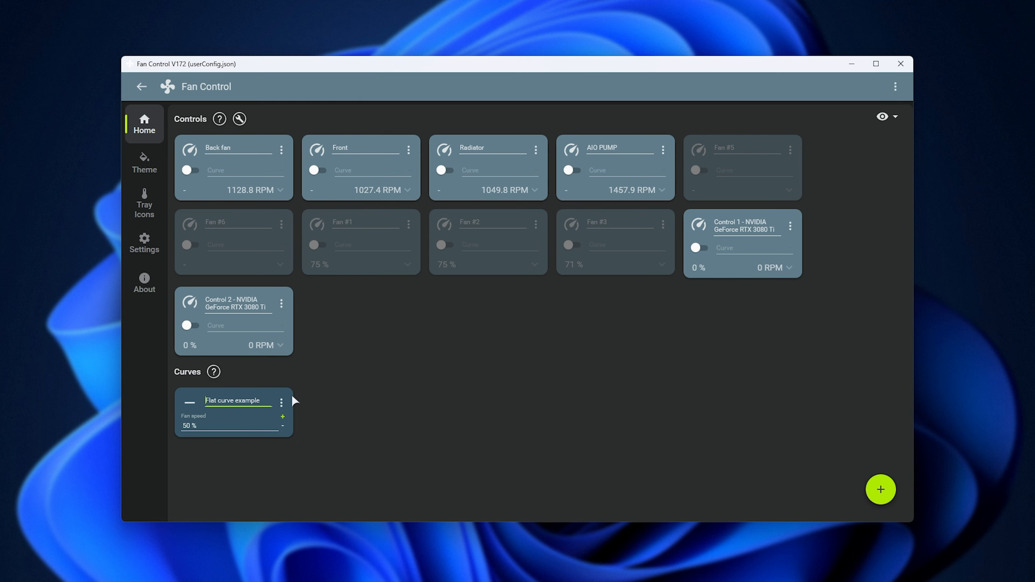
{"action": "left_click", "coordinate": [253, 405]}
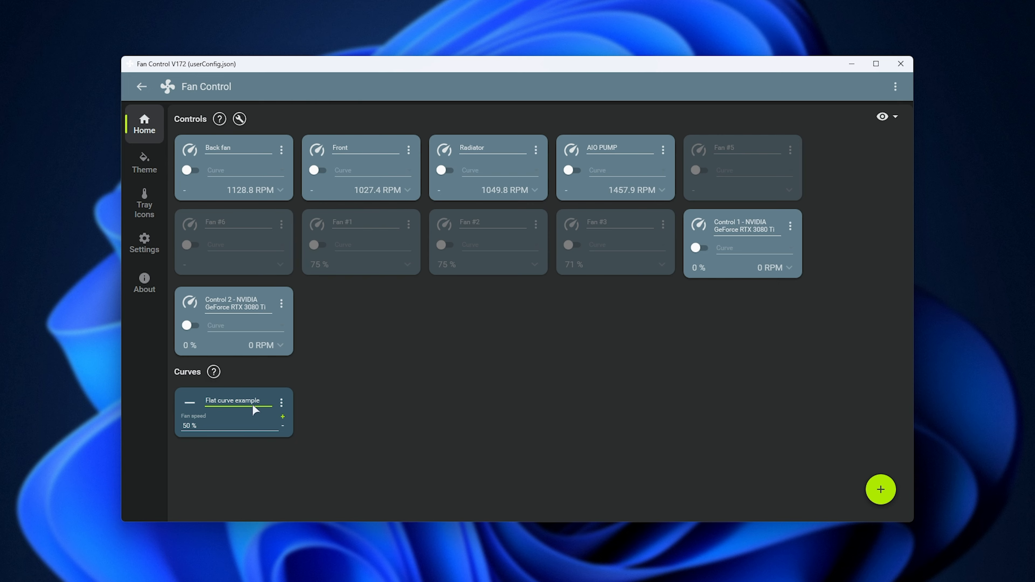
{"action": "left_click", "coordinate": [206, 426]}
Switch the Back fan control to manual control, enable it, and set its speed to 36 %.
{"action": "left_click", "coordinate": [282, 151]}
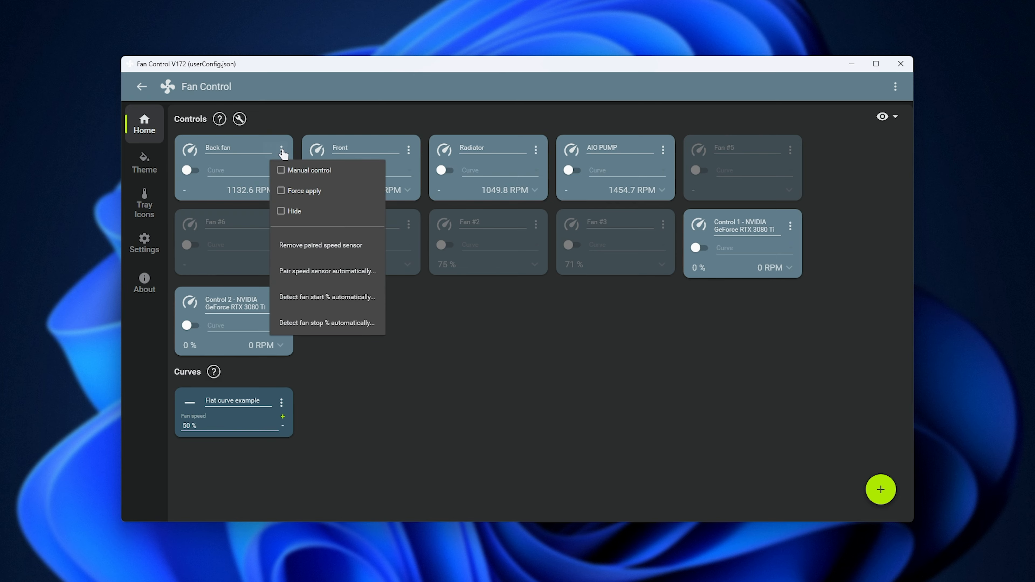
{"action": "left_click", "coordinate": [292, 169]}
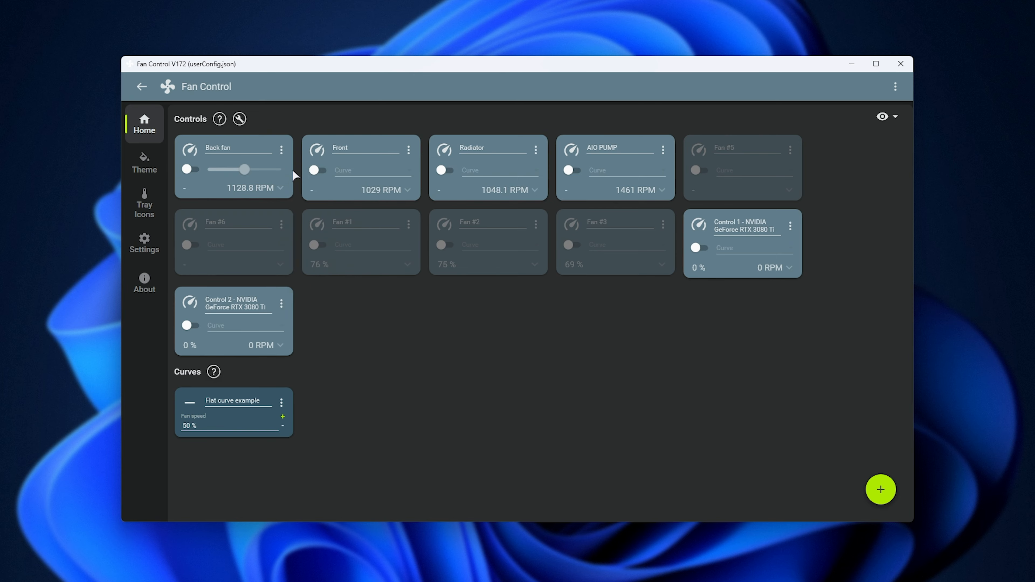
{"action": "left_click", "coordinate": [189, 170]}
{"action": "left_click_drag", "start_coordinate": [243, 169], "coordinate": [237, 171]}
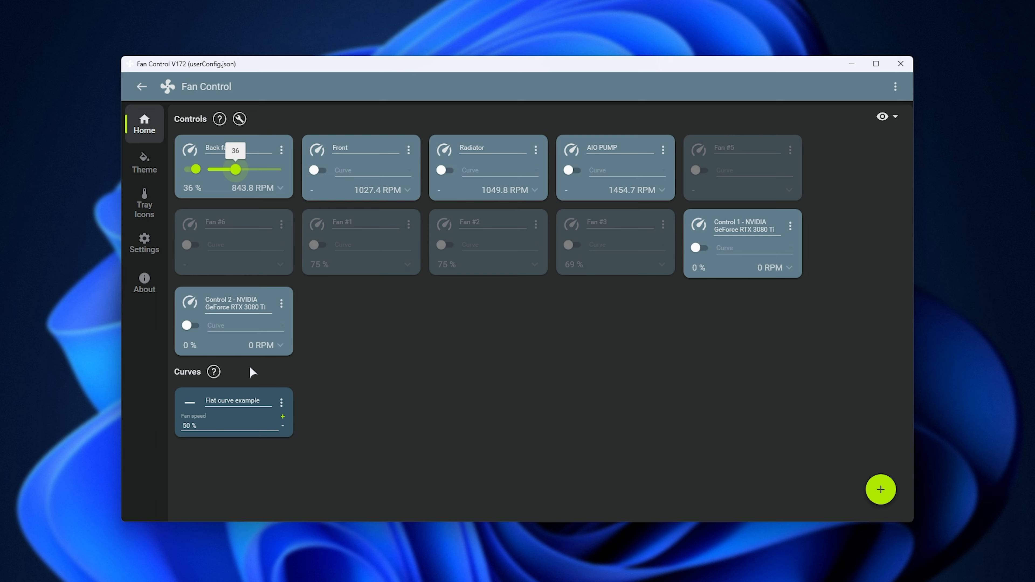
Turn off manual control for the Back fan and assign it the flat curve example.
{"action": "left_click", "coordinate": [281, 150]}
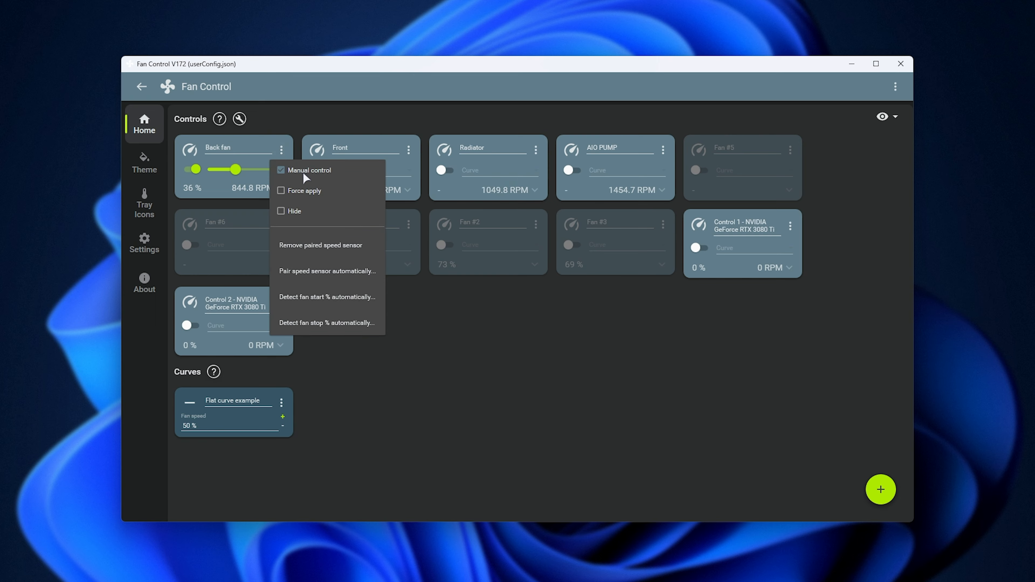
{"action": "left_click", "coordinate": [302, 170]}
{"action": "left_click", "coordinate": [234, 173]}
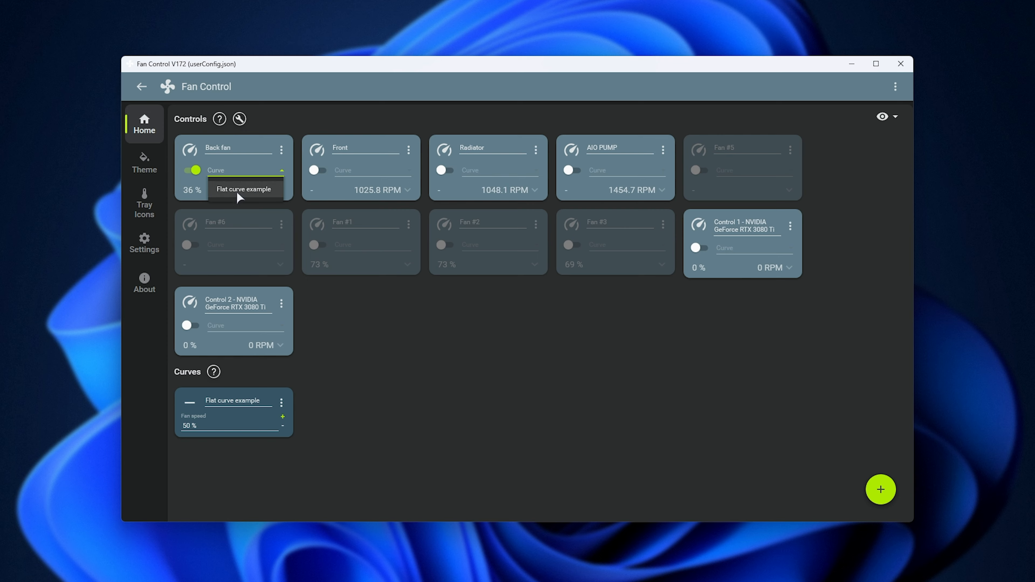
{"action": "left_click", "coordinate": [238, 192]}
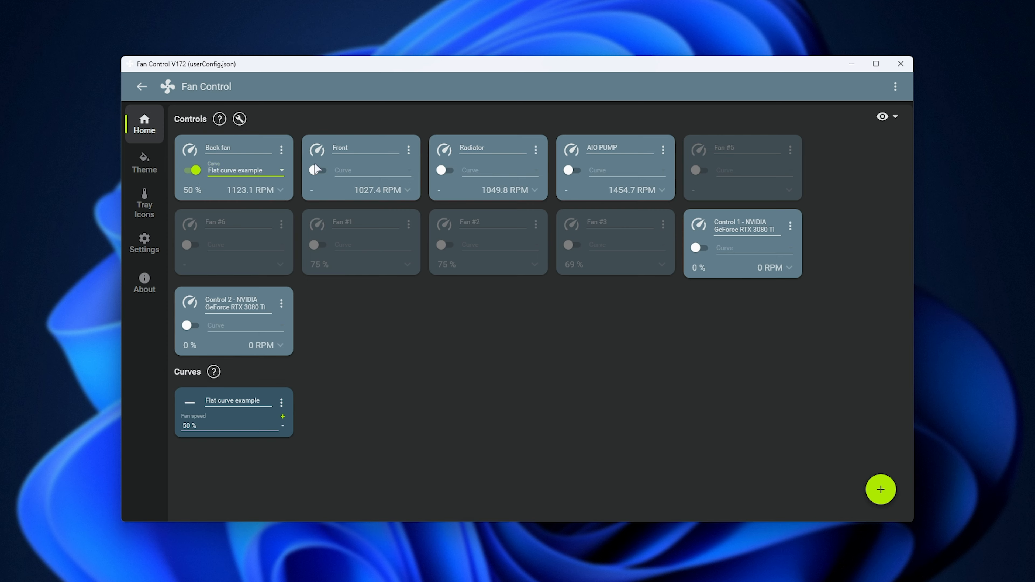
Enable the Front fan control and assign it the flat curve example.
{"action": "left_click", "coordinate": [318, 169]}
{"action": "left_click", "coordinate": [357, 174]}
{"action": "left_click", "coordinate": [368, 189]}
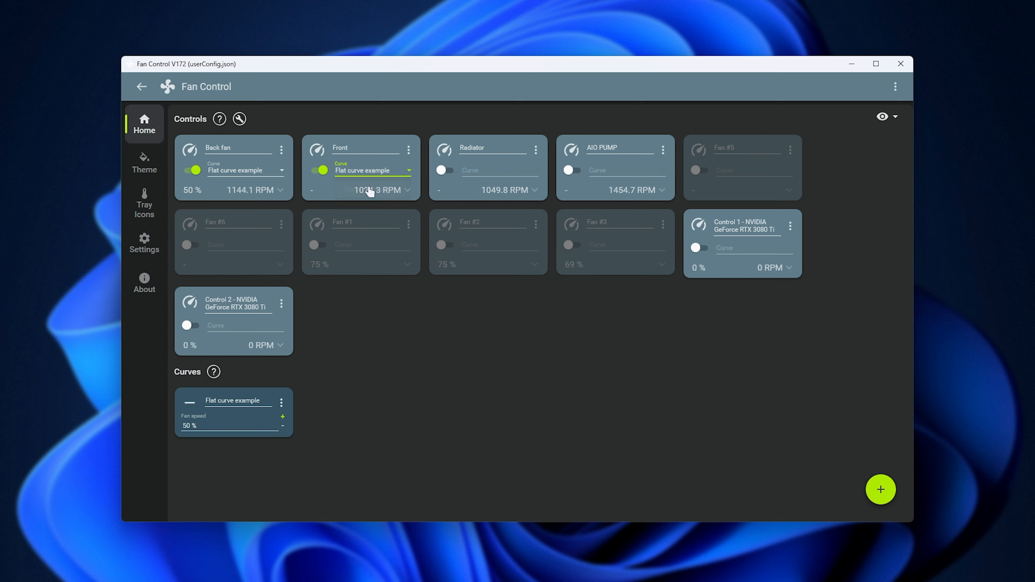
Set the fan speed of the flat curve example to 30 %.
{"action": "left_click", "coordinate": [226, 426]}
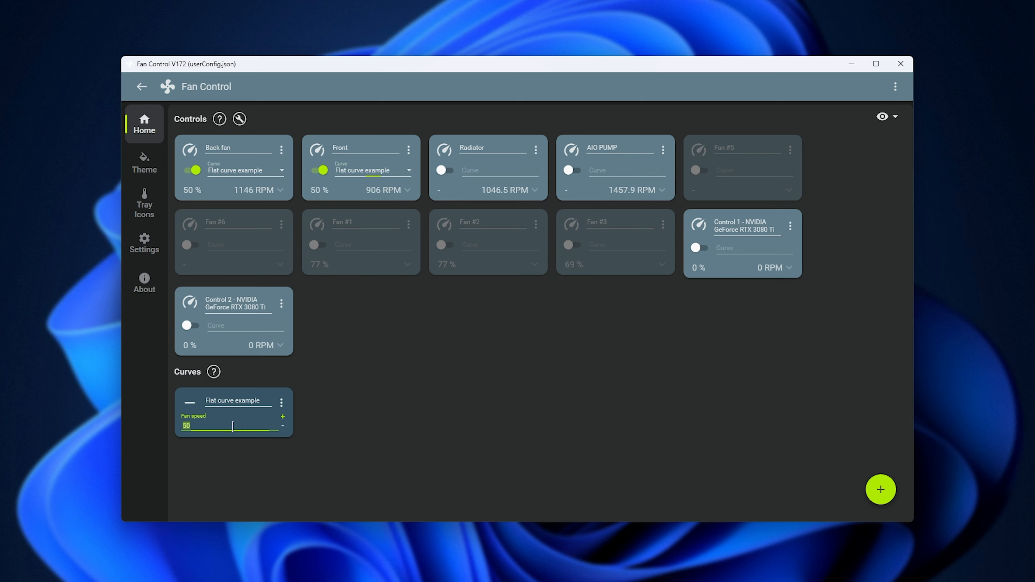
{"action": "type", "text": "30"}
{"action": "left_click", "coordinate": [356, 394]}
Shorten the name of the "Back fan" control to "Back".
{"action": "left_click", "coordinate": [243, 148]}
{"action": "key", "text": "BackSpace"}
{"action": "key", "text": "BackSpace"}
{"action": "key", "text": "BackSpace"}
{"action": "key", "text": "BackSpace"}
Add a linear curve and choose the Core Max sensor of the 13th Gen Intel Core i9-13900K as its temperature source.
{"action": "left_click", "coordinate": [875, 487]}
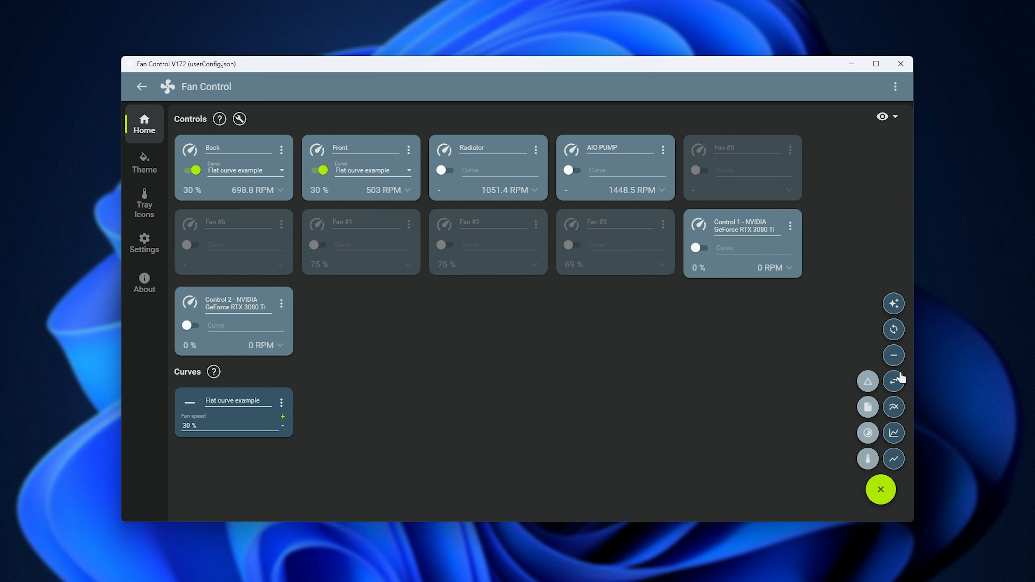
{"action": "left_click", "coordinate": [894, 460]}
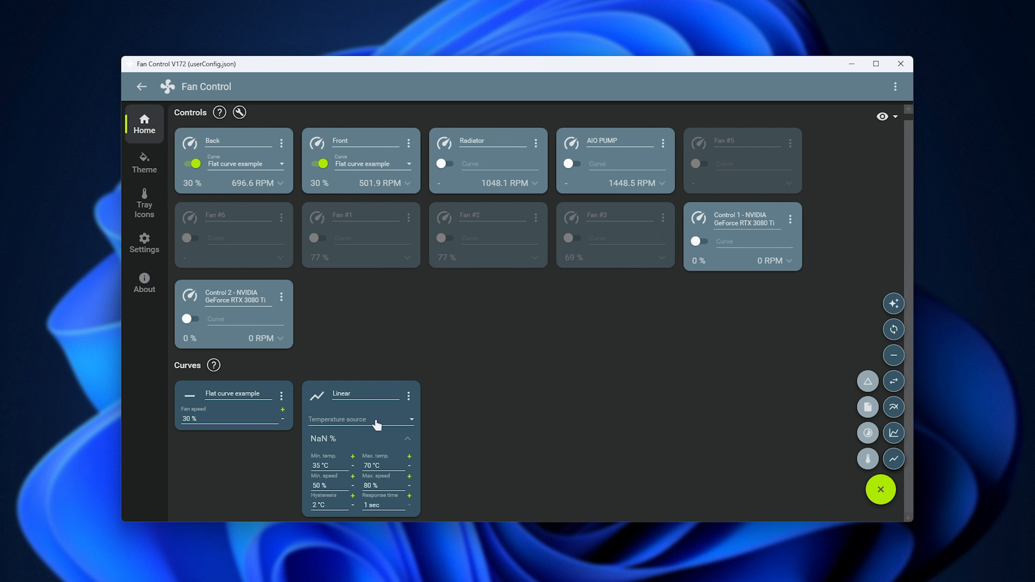
{"action": "left_click", "coordinate": [411, 423]}
{"action": "scroll", "coordinate": [439, 440], "scroll_direction": "down", "scroll_amount": 3}
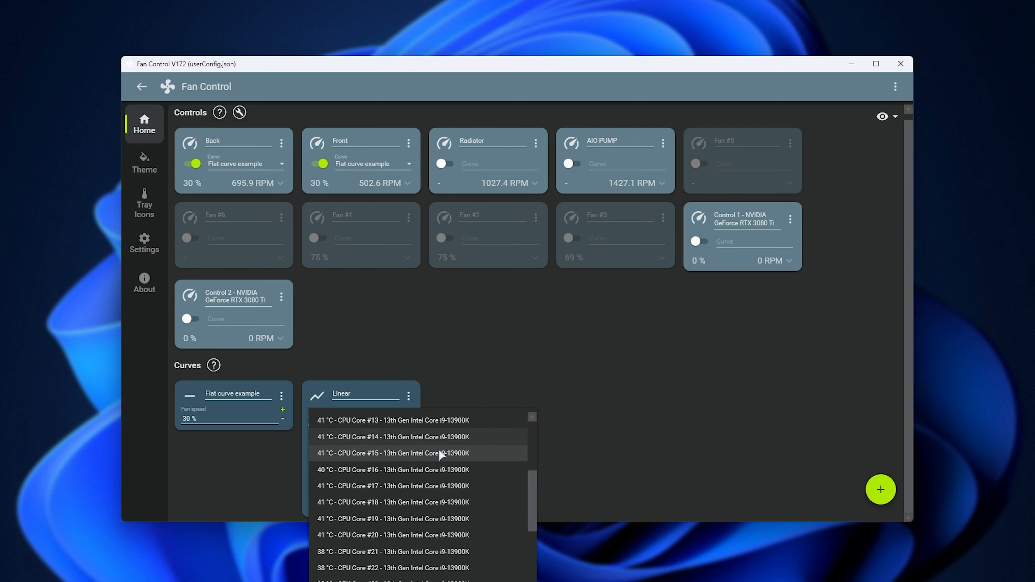
{"action": "scroll", "coordinate": [442, 455], "scroll_direction": "down", "scroll_amount": 3}
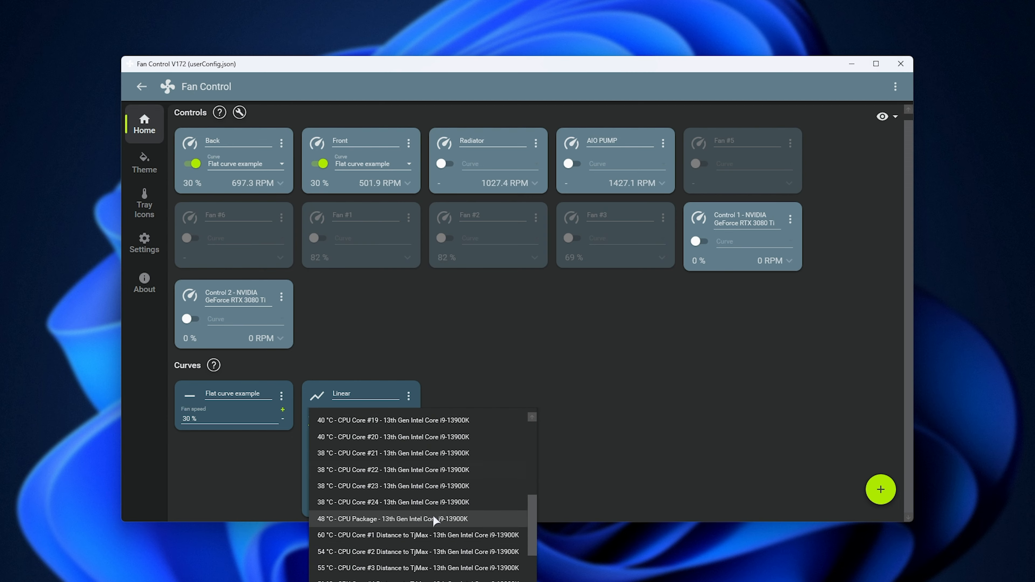
{"action": "scroll", "coordinate": [415, 506], "scroll_direction": "down", "scroll_amount": 5}
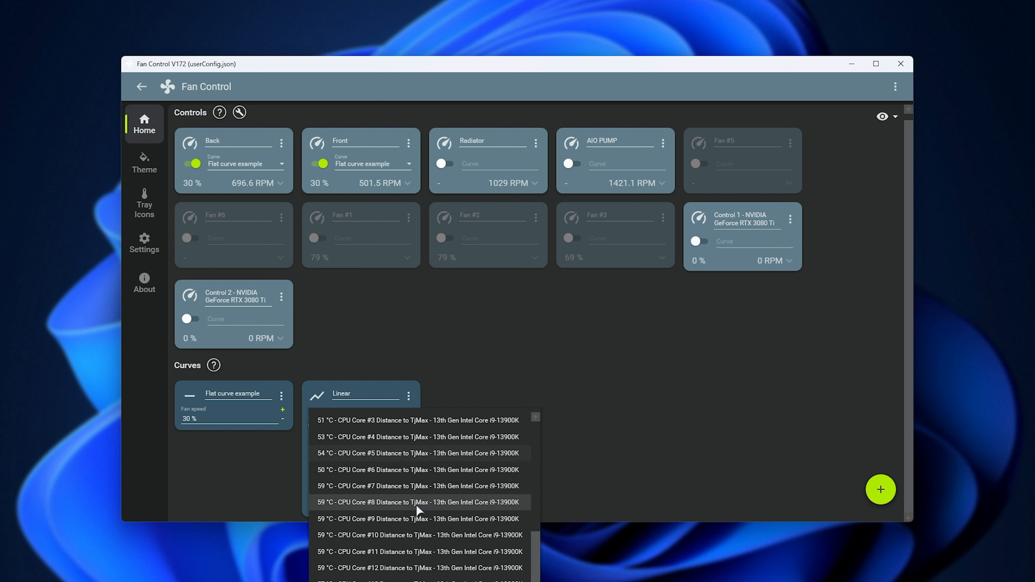
{"action": "scroll", "coordinate": [419, 509], "scroll_direction": "down", "scroll_amount": 5}
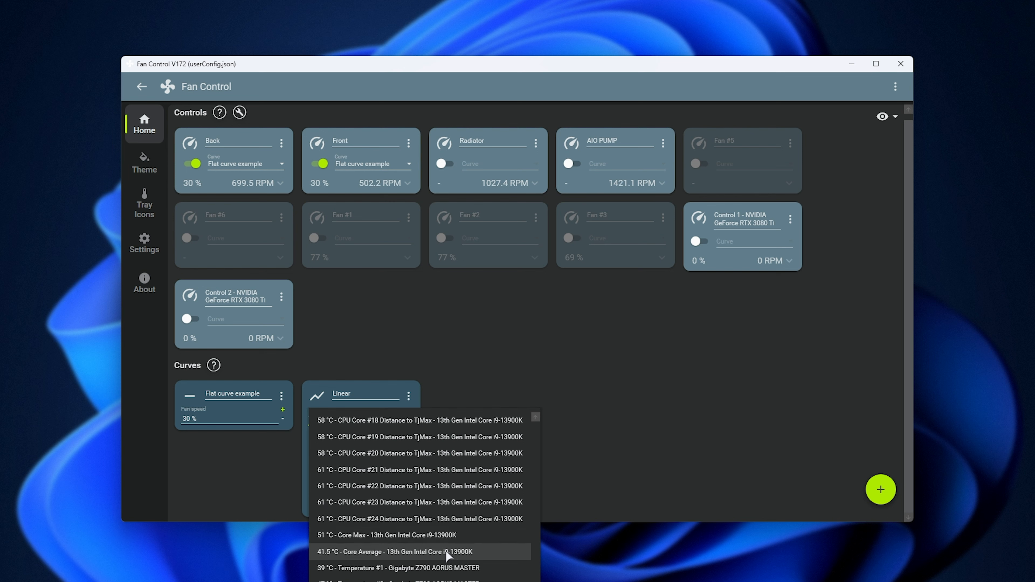
{"action": "scroll", "coordinate": [446, 550], "scroll_direction": "down", "scroll_amount": 1}
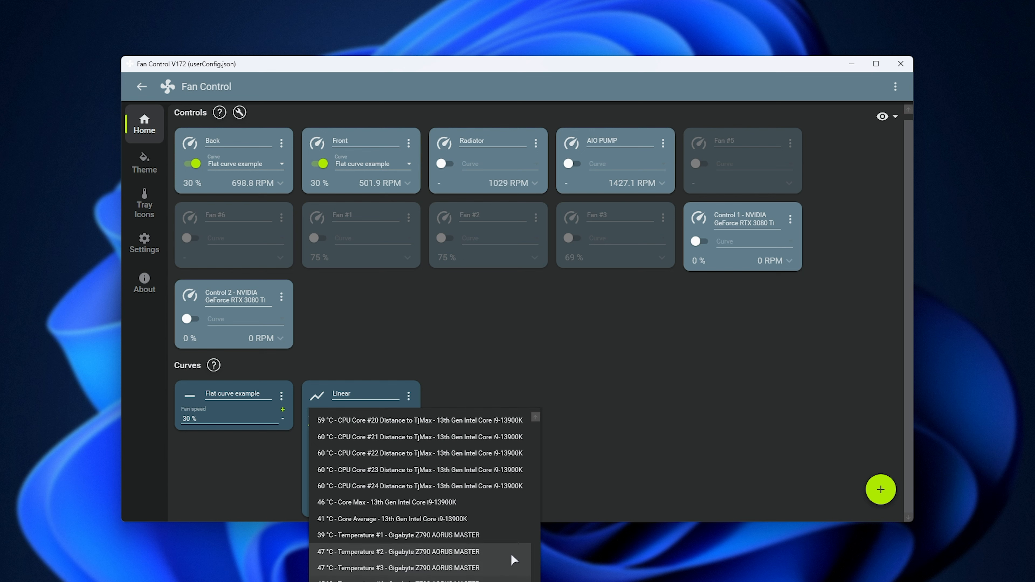
{"action": "left_click", "coordinate": [464, 502]}
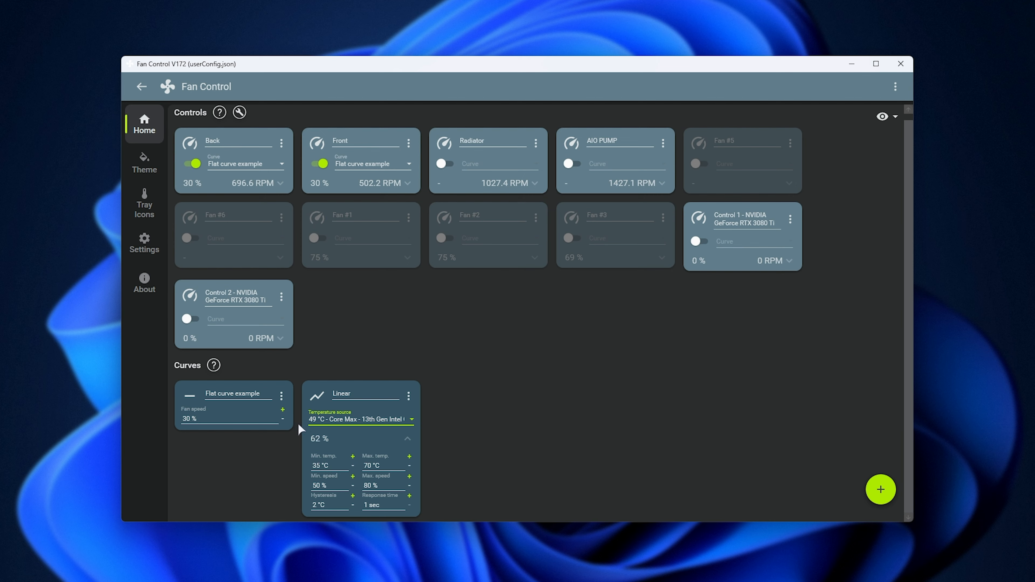
Review the linear curve's minimum and maximum temperature and speed settings, and delete the curve.
{"action": "left_click", "coordinate": [328, 439]}
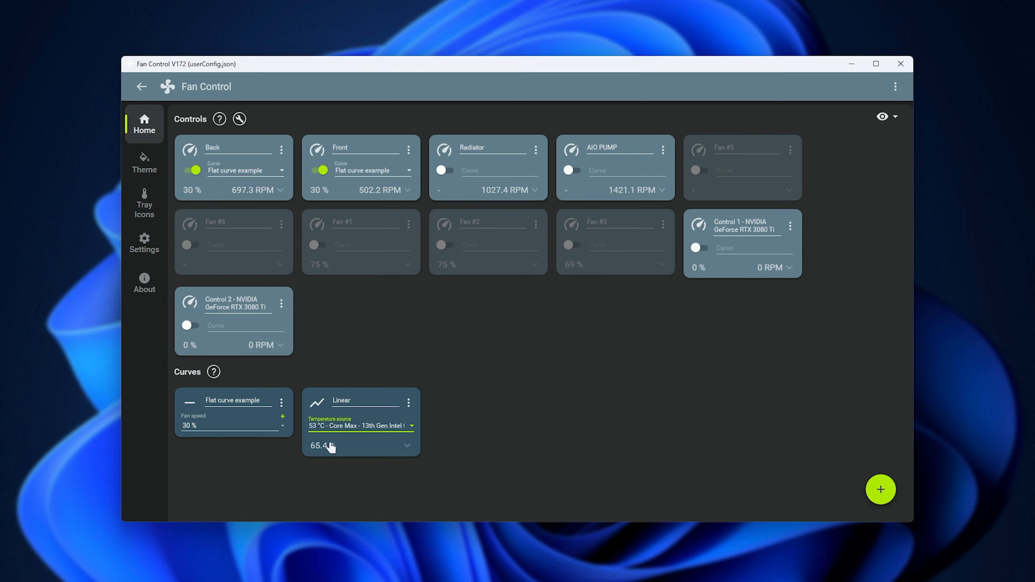
{"action": "left_click", "coordinate": [351, 454]}
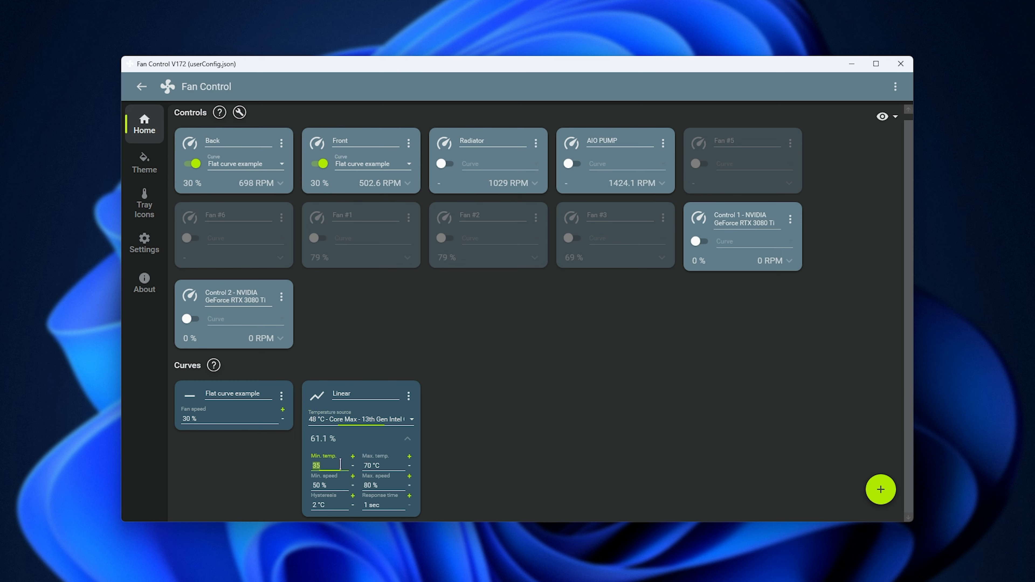
{"action": "left_click", "coordinate": [394, 465]}
{"action": "left_click", "coordinate": [338, 484]}
{"action": "left_click", "coordinate": [380, 487]}
{"action": "mouse_move", "coordinate": [315, 499]}
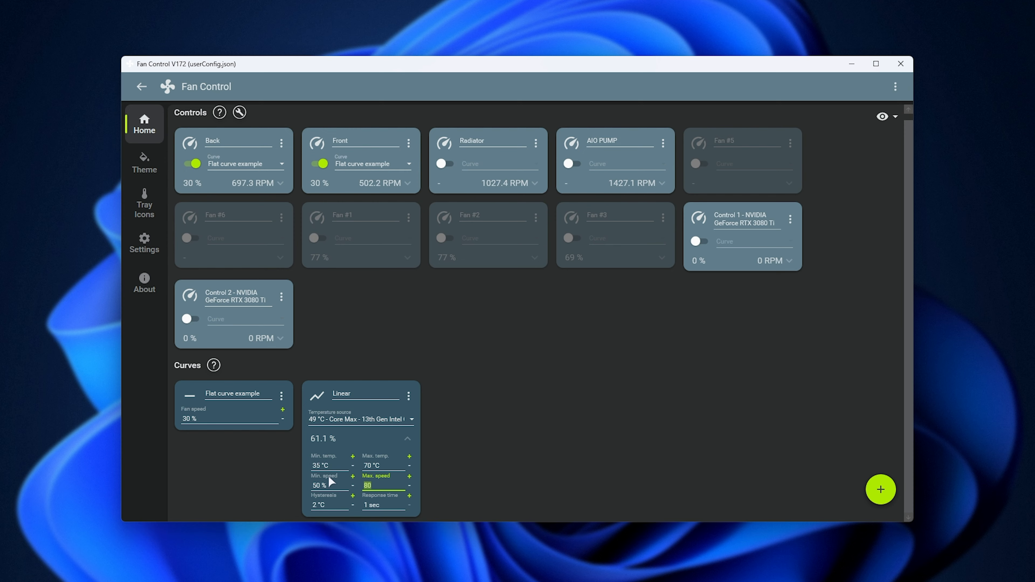
{"action": "left_click", "coordinate": [378, 446]}
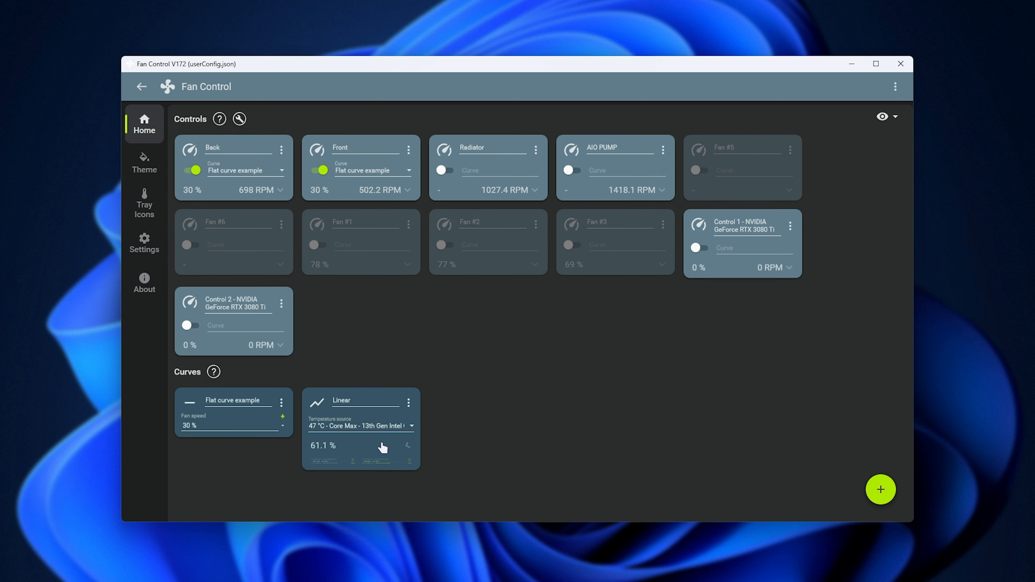
{"action": "left_click", "coordinate": [409, 403]}
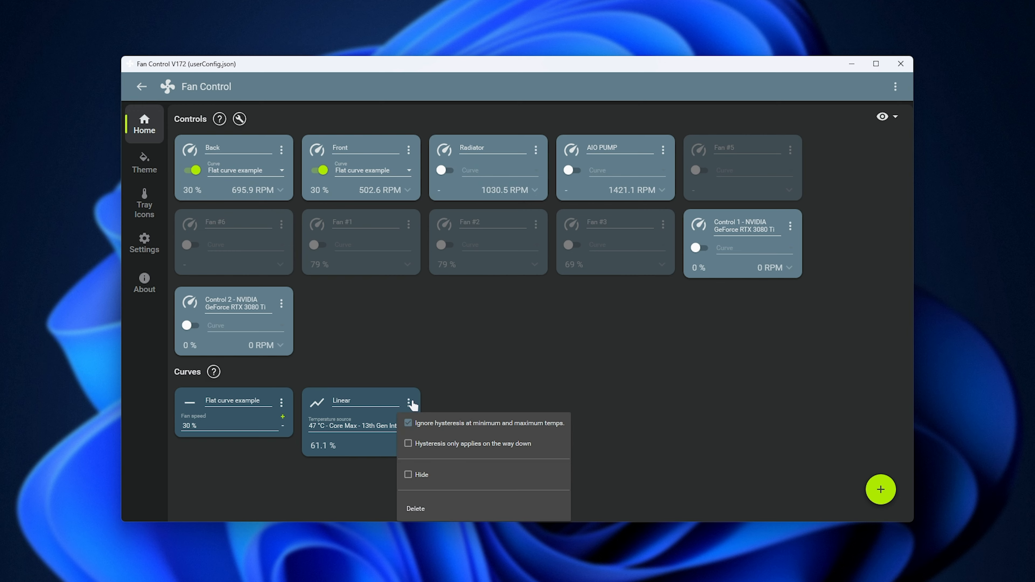
{"action": "left_click", "coordinate": [451, 509]}
Add a graph curve with the NVIDIA GeForce RTX 3080 Ti GPU temperature as its source.
{"action": "left_click", "coordinate": [880, 492]}
{"action": "left_click", "coordinate": [894, 433]}
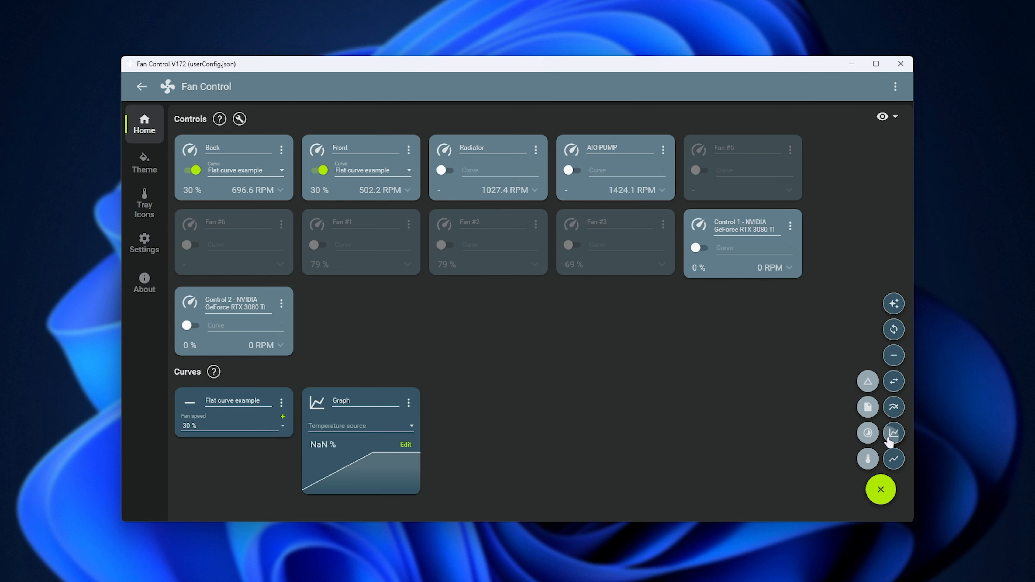
{"action": "left_click", "coordinate": [398, 427]}
{"action": "left_click", "coordinate": [440, 385]}
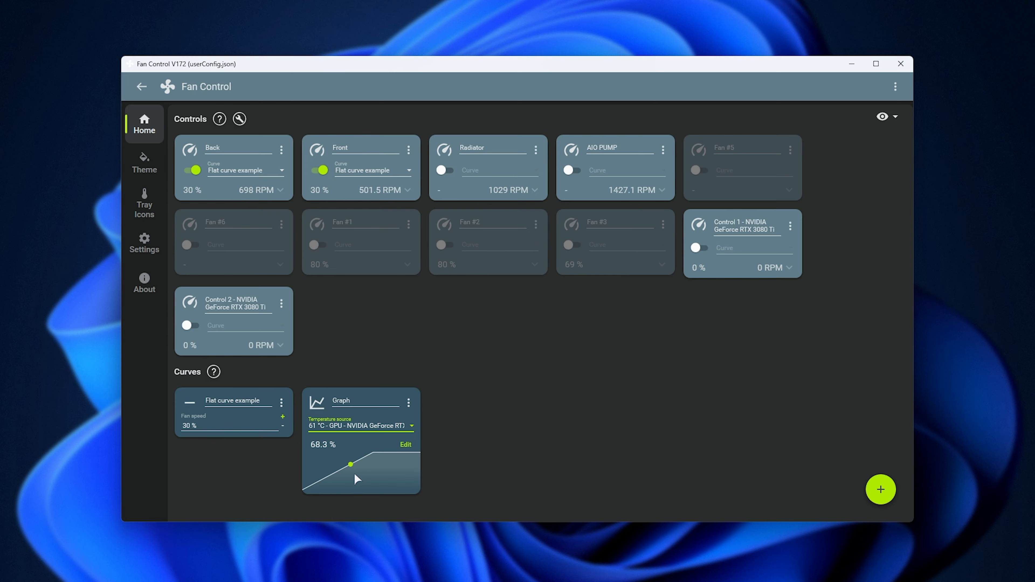
Open the graph curve for editing and set its maximum temperature to 90 °C.
{"action": "left_click", "coordinate": [409, 445]}
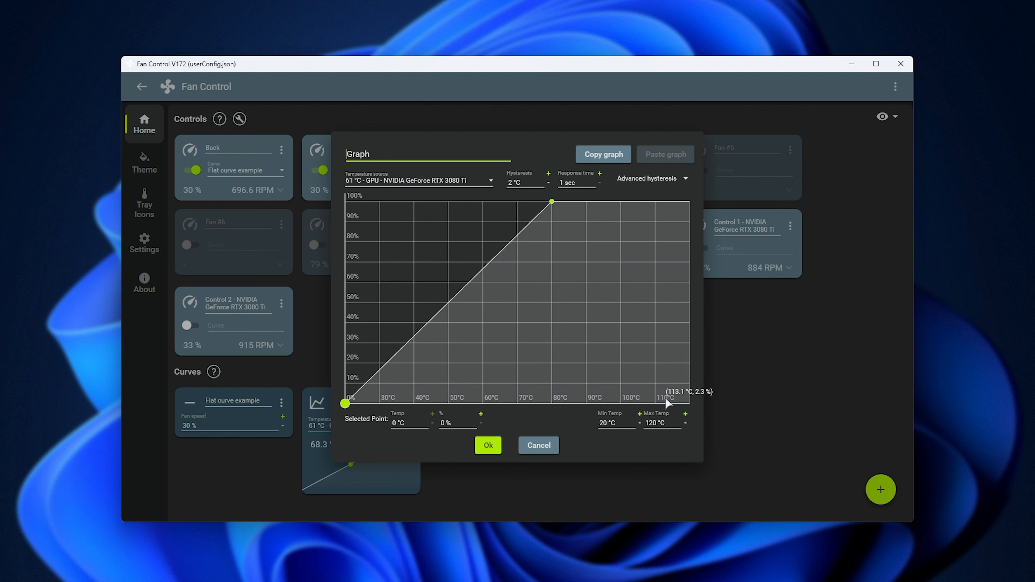
{"action": "left_click", "coordinate": [552, 202]}
{"action": "mouse_move", "coordinate": [552, 201]}
{"action": "left_mouse_down"}
{"action": "mouse_move", "coordinate": [555, 289]}
{"action": "mouse_move", "coordinate": [552, 202]}
{"action": "left_mouse_up"}
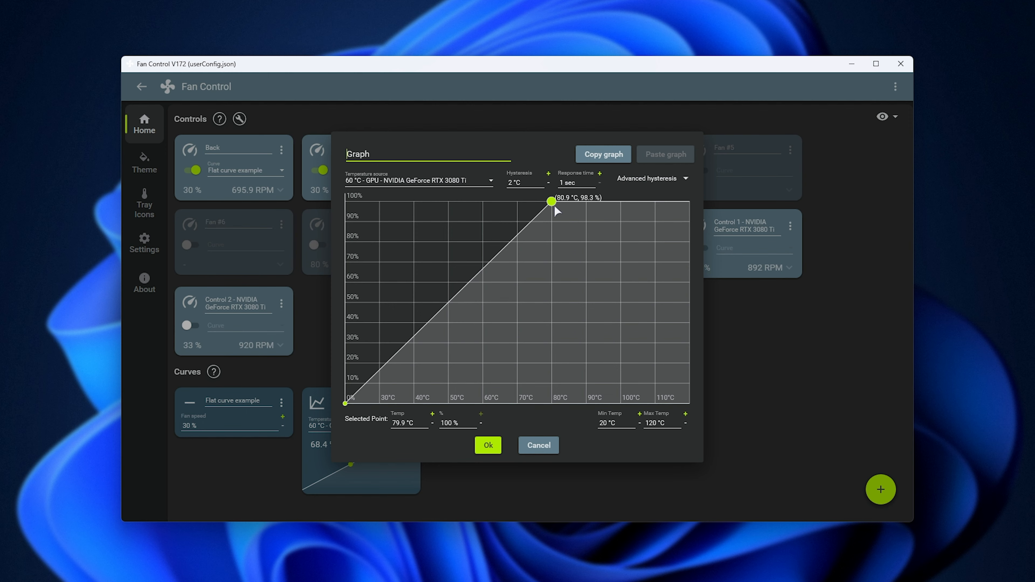
{"action": "left_click", "coordinate": [625, 426]}
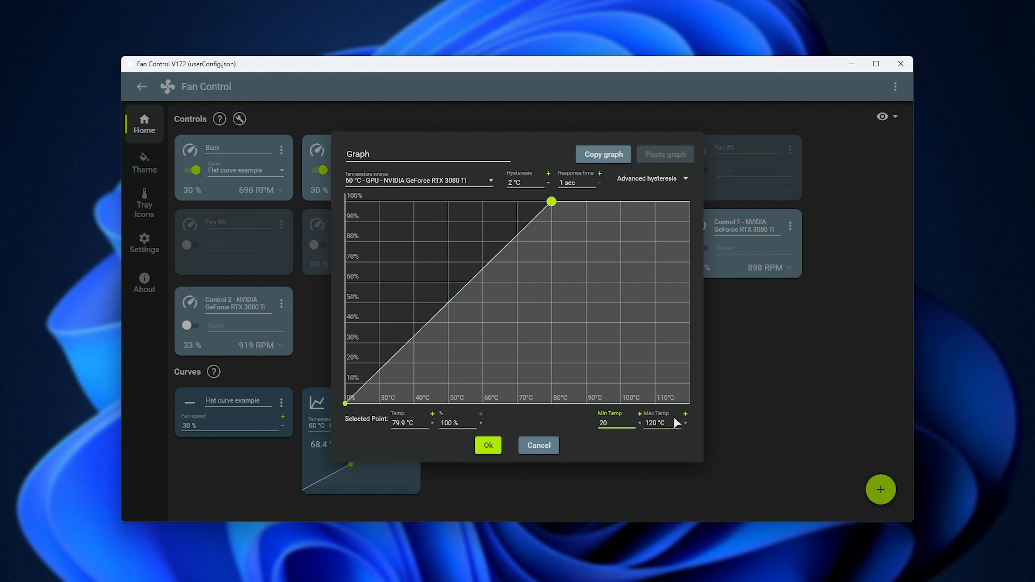
{"action": "left_click", "coordinate": [680, 427]}
{"action": "double_click", "coordinate": [658, 425]}
{"action": "type", "text": "90"}
{"action": "double_click", "coordinate": [619, 427]}
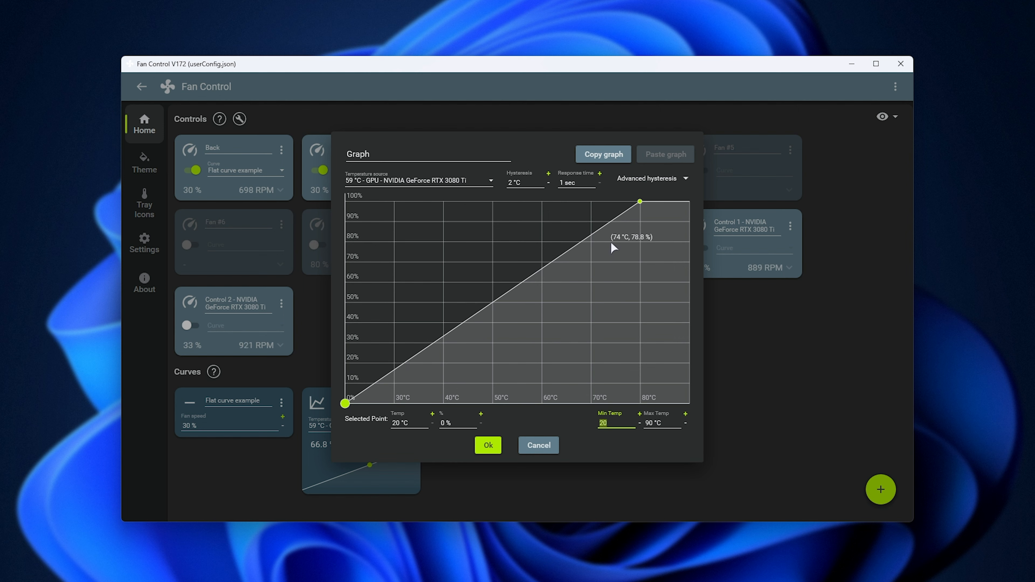
Try bending the graph with extra points at about 60 °C and 22 %, 45 °C and 5 %, and 72.3 °C and 52.2 %.
{"action": "left_click", "coordinate": [640, 202]}
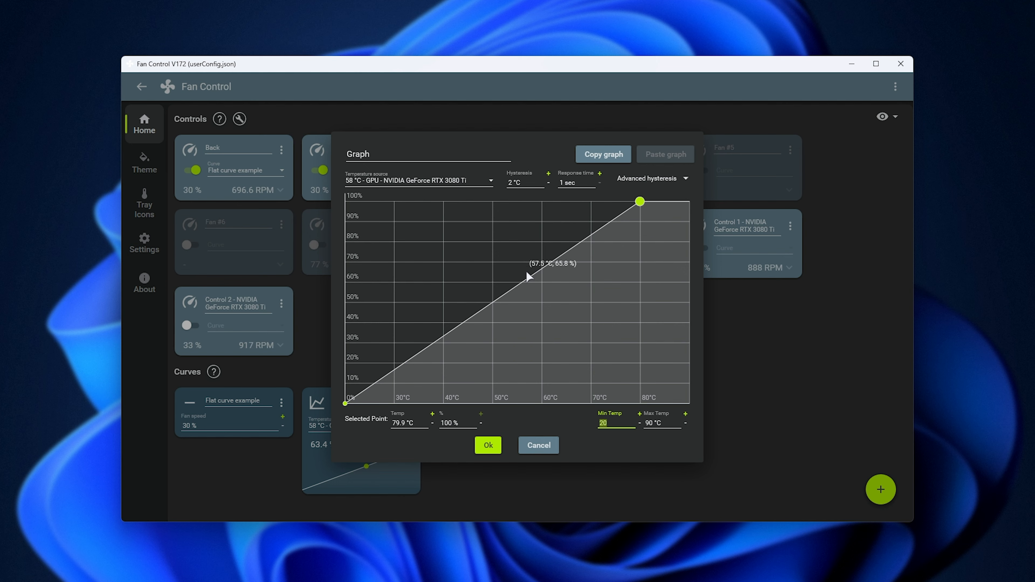
{"action": "left_click_drag", "start_coordinate": [494, 307], "coordinate": [546, 363]}
{"action": "left_click_drag", "start_coordinate": [468, 376], "coordinate": [469, 394]}
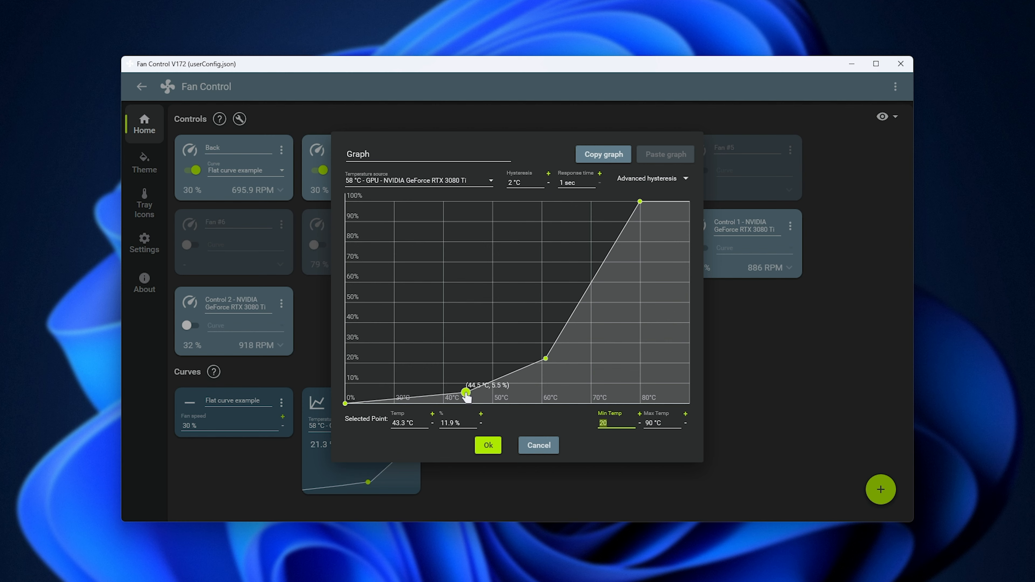
{"action": "left_click_drag", "start_coordinate": [579, 303], "coordinate": [604, 298]}
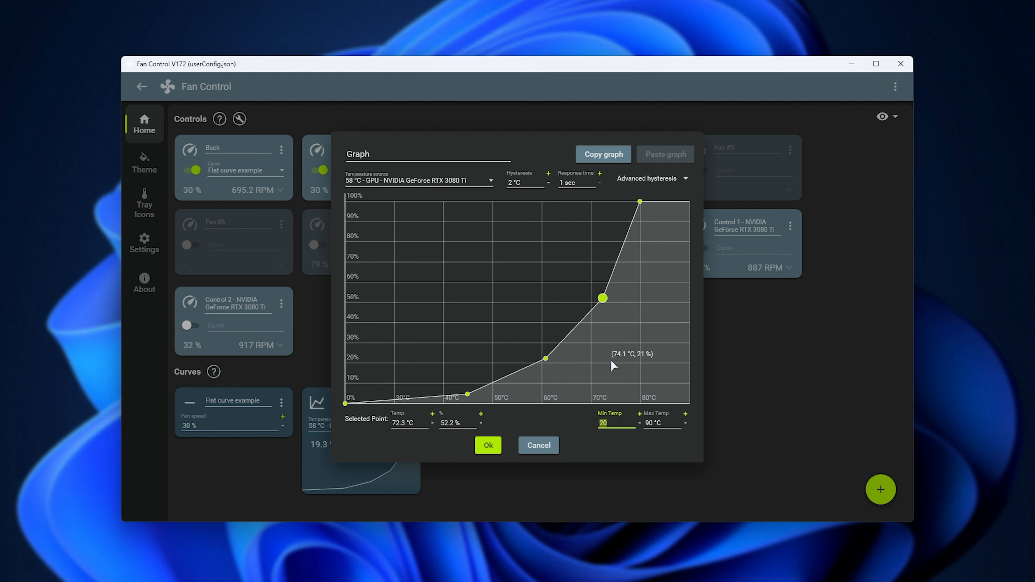
Remove the extra points from the graph, trying the middle one at about 60.2 °C and 31.4 % before deleting it.
{"action": "right_click", "coordinate": [603, 298]}
{"action": "mouse_move", "coordinate": [548, 365]}
{"action": "left_mouse_down"}
{"action": "mouse_move", "coordinate": [471, 396]}
{"action": "mouse_move", "coordinate": [544, 346]}
{"action": "left_mouse_up"}
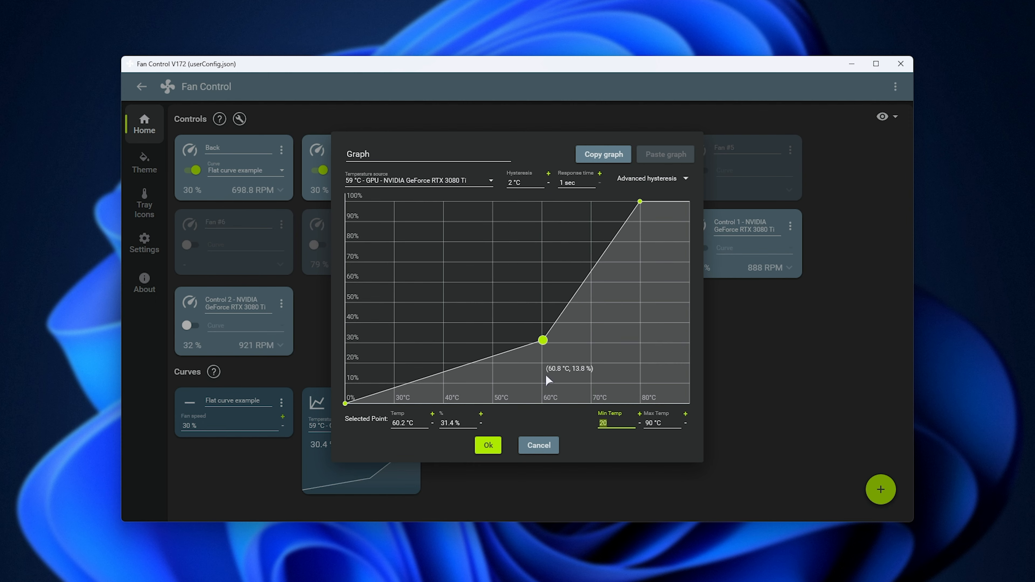
{"action": "right_click", "coordinate": [544, 342]}
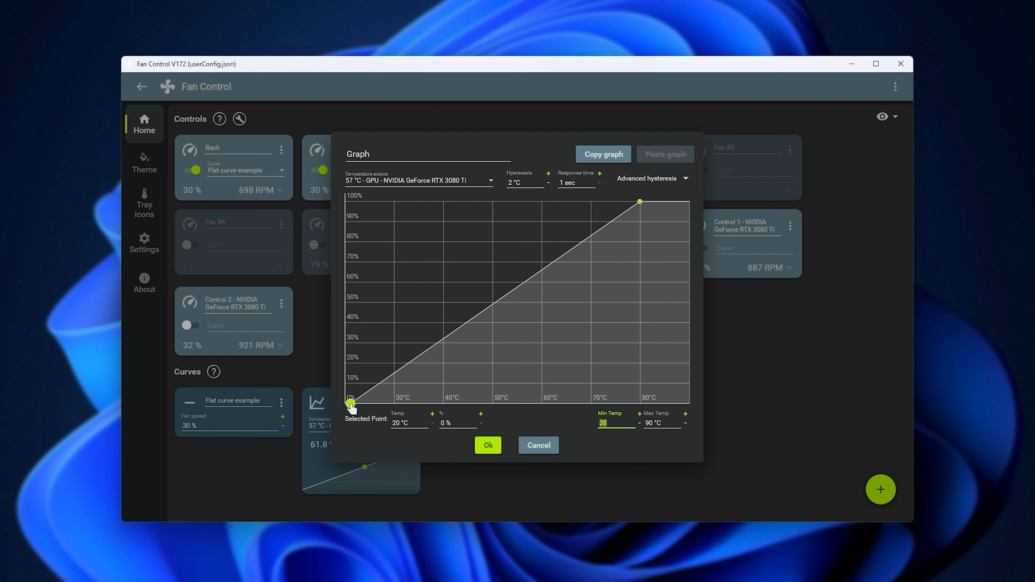
Move the graph's 0 % point to about 30 °C and set its 100 % point to 75 °C.
{"action": "left_click_drag", "start_coordinate": [346, 407], "coordinate": [395, 423]}
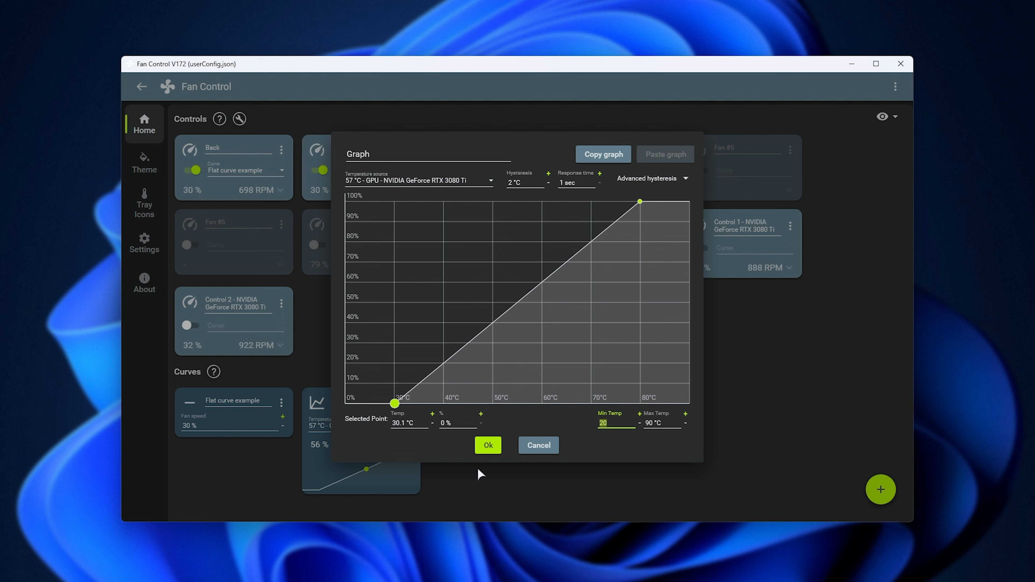
{"action": "left_click", "coordinate": [640, 202]}
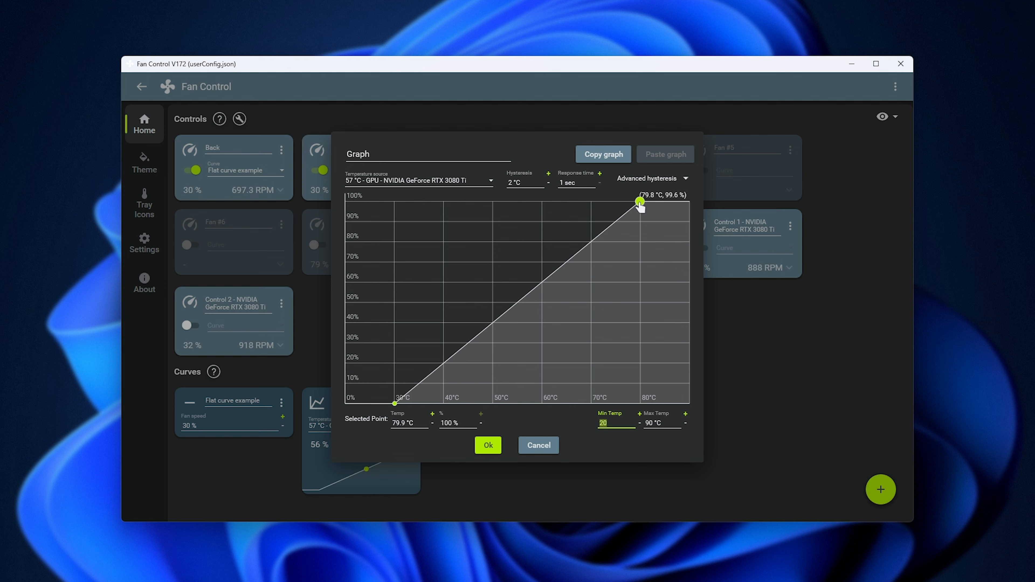
{"action": "left_click_drag", "start_coordinate": [640, 204], "coordinate": [614, 202]}
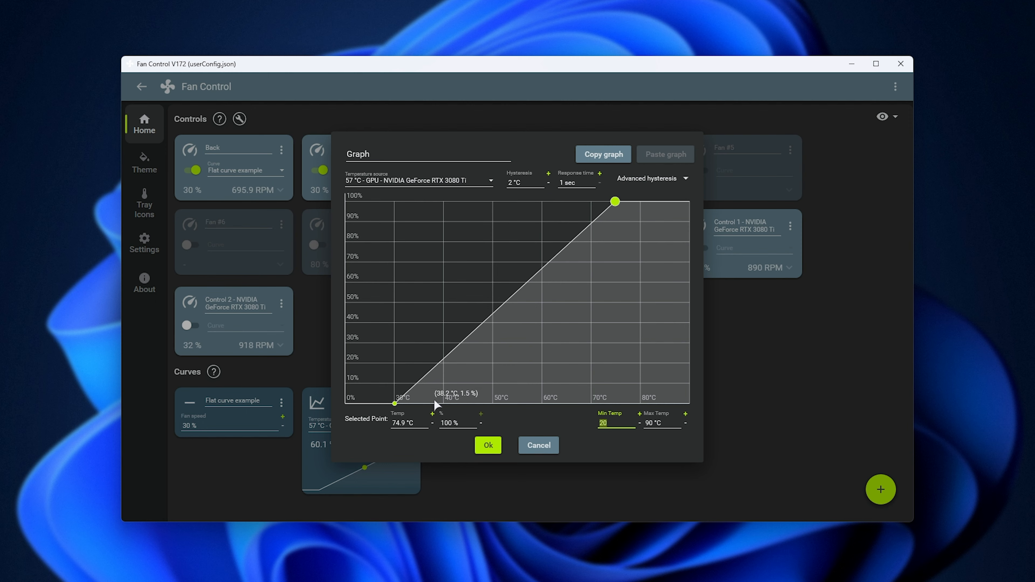
{"action": "left_click", "coordinate": [383, 424]}
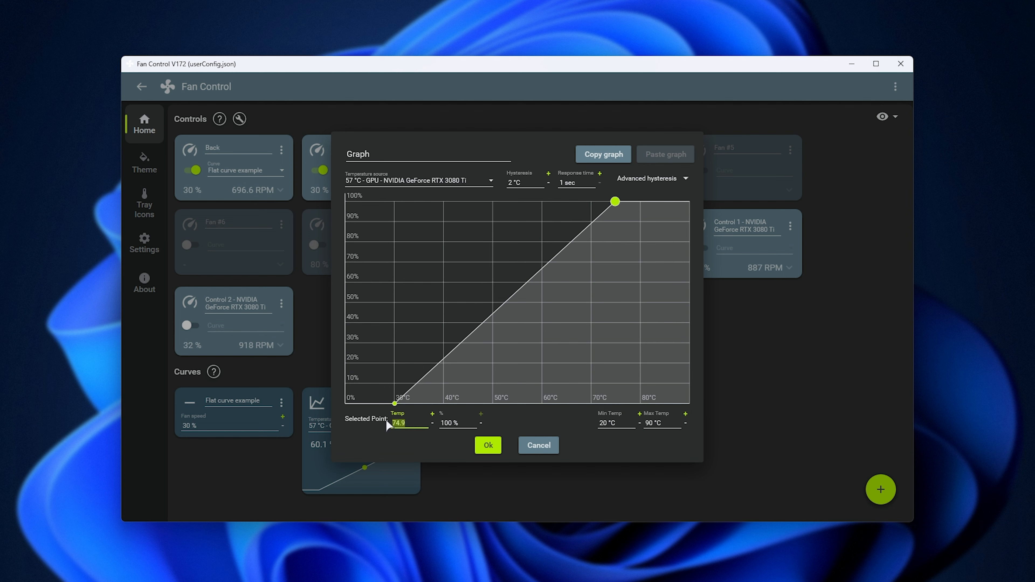
{"action": "type", "text": "75"}
{"action": "left_click", "coordinate": [464, 425]}
{"action": "left_click", "coordinate": [618, 424]}
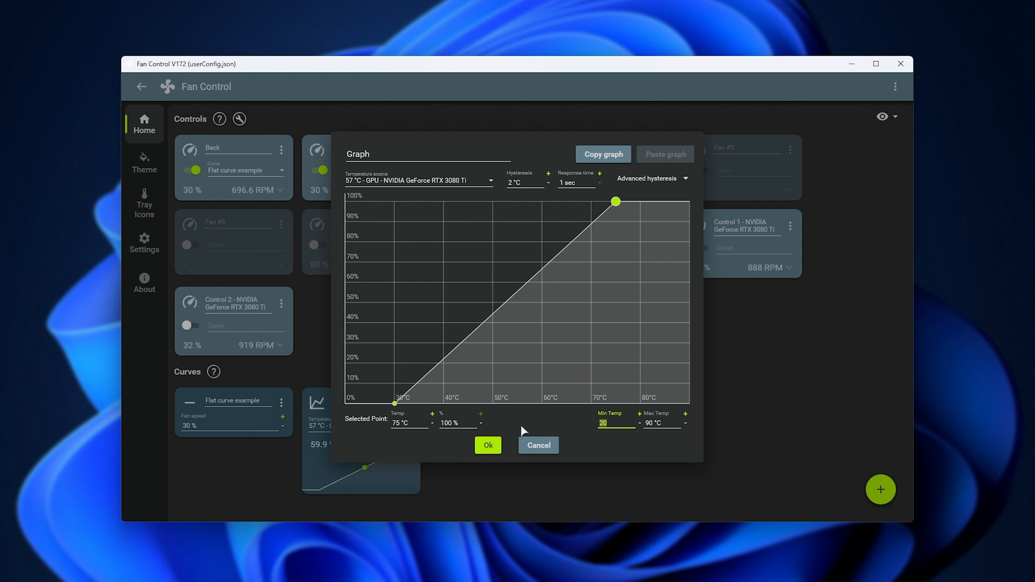
Add a middle point to the graph and set it to 70 °C and 40 %.
{"action": "mouse_move", "coordinate": [616, 213]}
{"action": "left_click", "coordinate": [483, 321]}
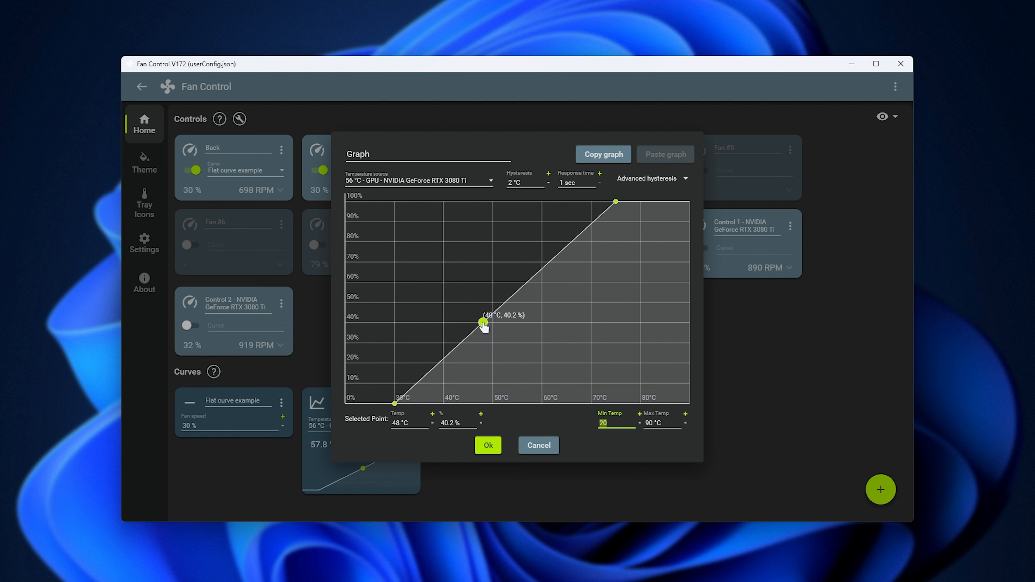
{"action": "left_click_drag", "start_coordinate": [484, 326], "coordinate": [591, 323]}
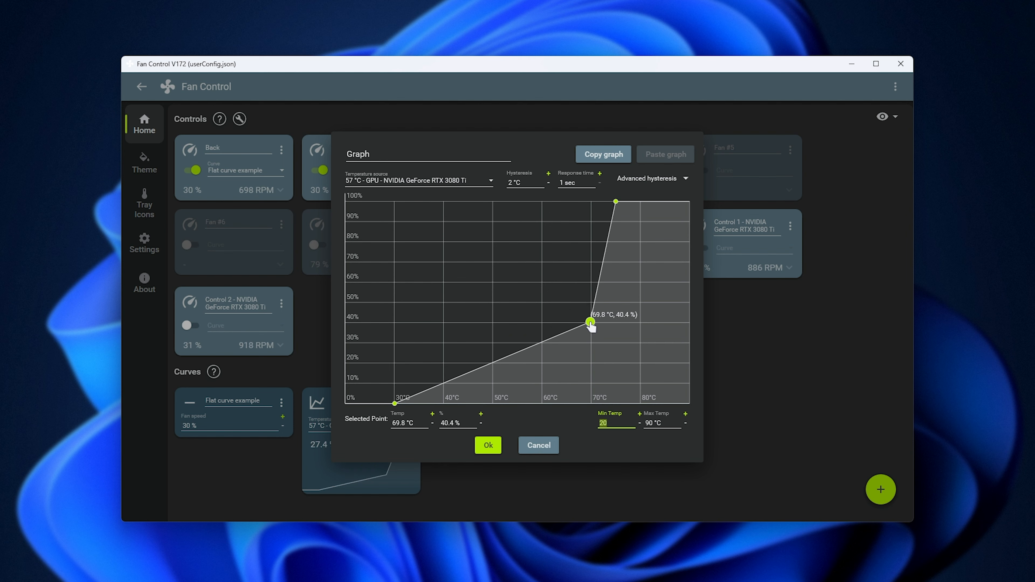
{"action": "left_click", "coordinate": [394, 423]}
{"action": "left_click_drag", "start_coordinate": [425, 416], "coordinate": [369, 425]}
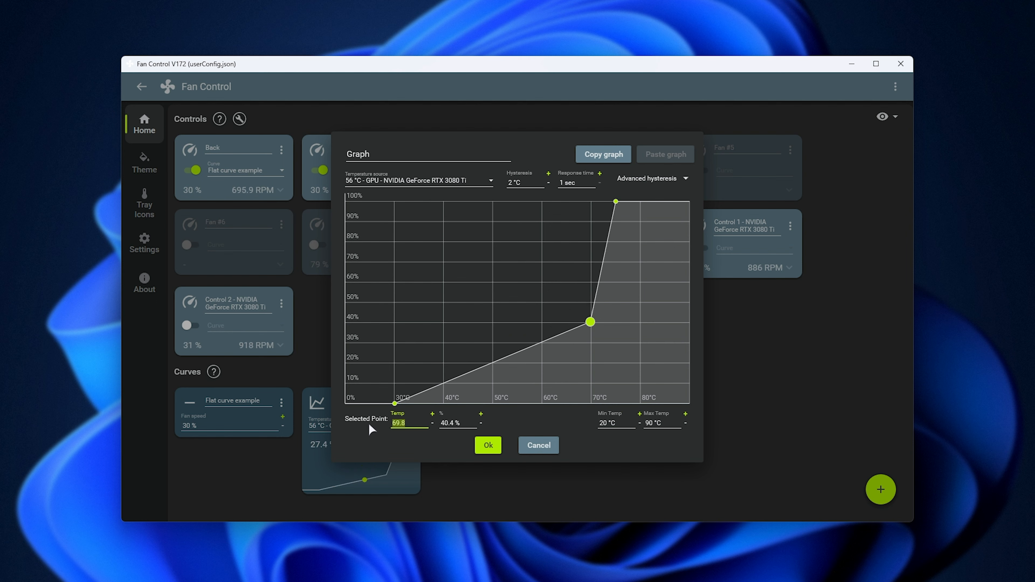
{"action": "type", "text": "70"}
{"action": "left_click_drag", "start_coordinate": [466, 425], "coordinate": [439, 423]}
{"action": "type", "text": "40"}
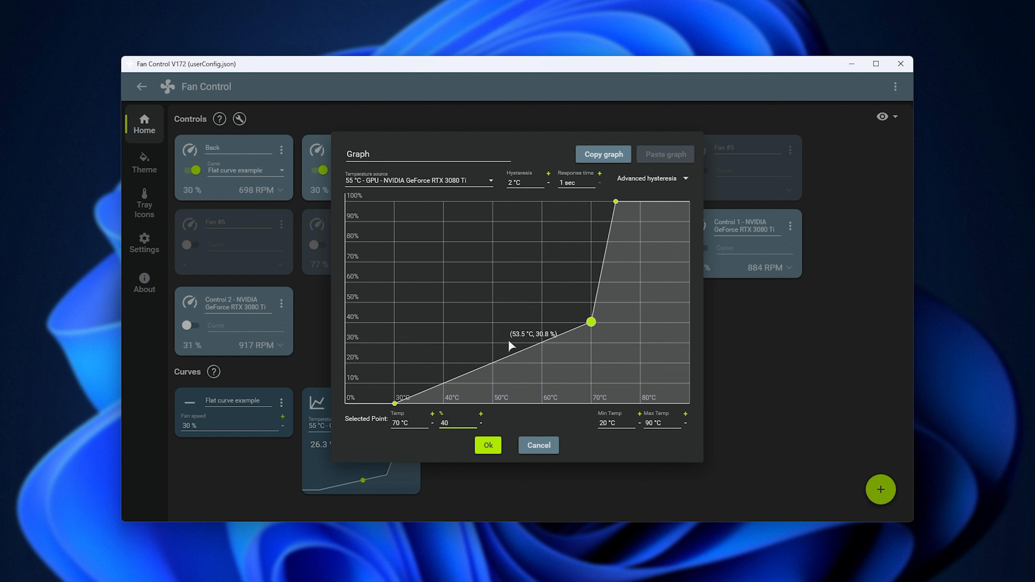
Add another graph point and move it directly above the 0 % point, at about 30 °C and 30 %.
{"action": "left_click", "coordinate": [491, 343]}
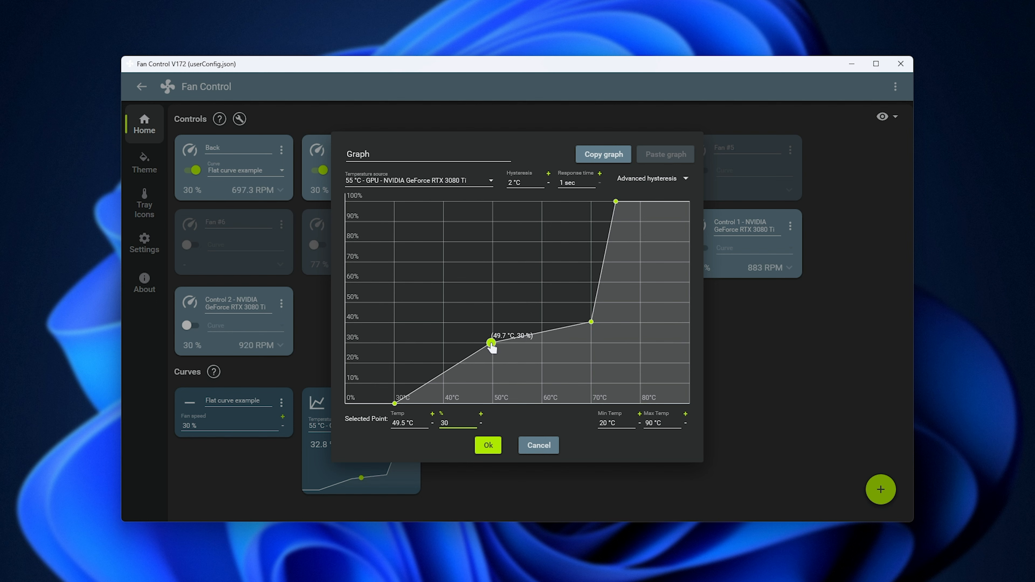
{"action": "left_click_drag", "start_coordinate": [492, 346], "coordinate": [440, 345]}
{"action": "left_click_drag", "start_coordinate": [404, 346], "coordinate": [395, 346]}
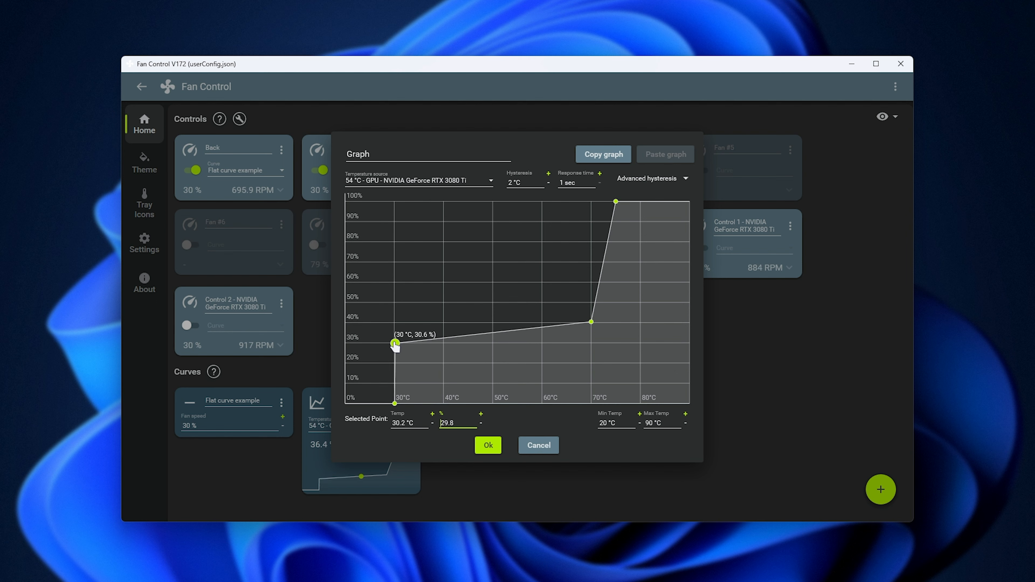
{"action": "left_click", "coordinate": [395, 403]}
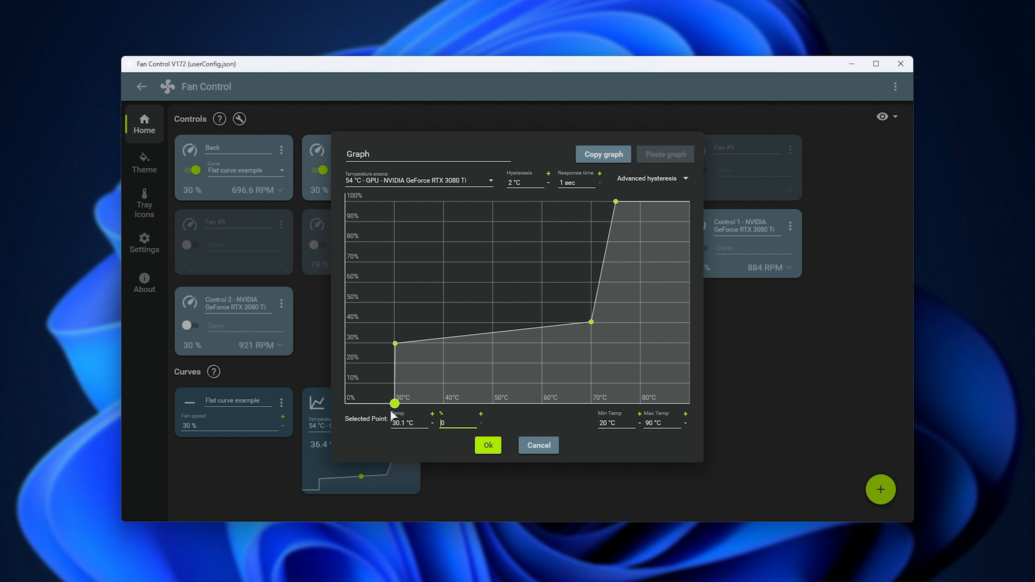
{"action": "left_click", "coordinate": [395, 343]}
{"action": "left_click", "coordinate": [591, 322]}
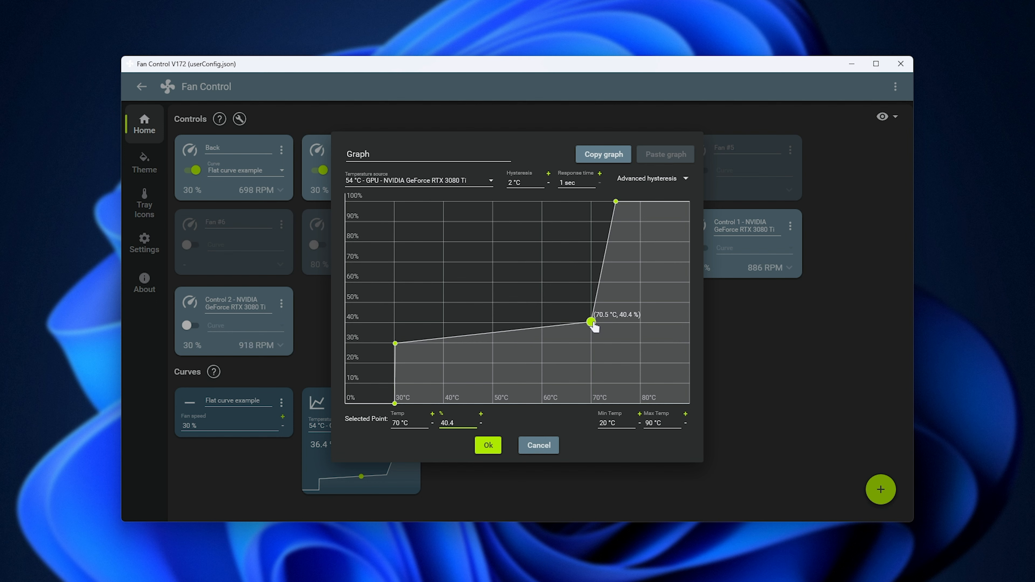
{"action": "left_click", "coordinate": [615, 202]}
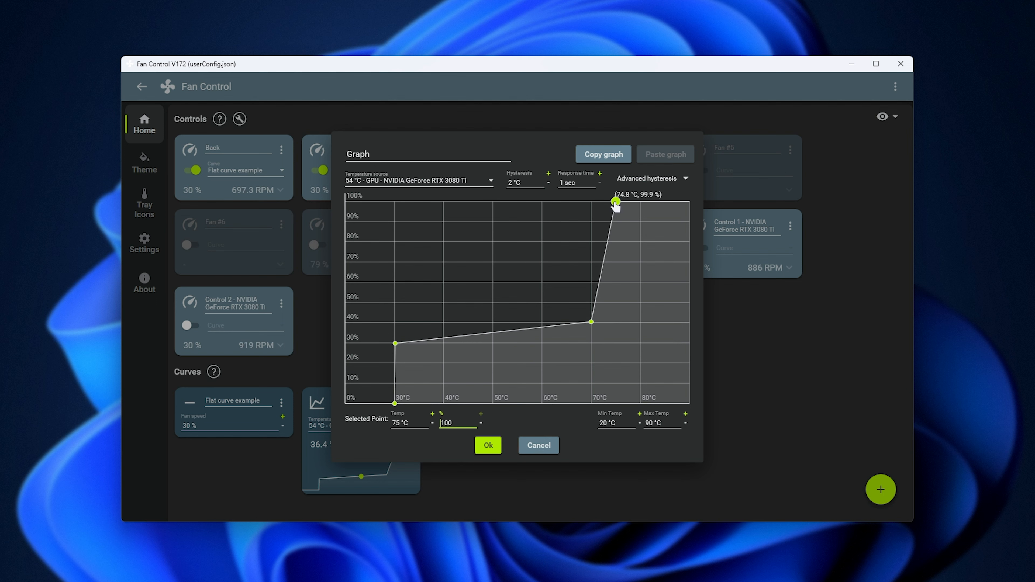
Try the 100 % point at about 80 °C and 90 °C, and graph maximum temperatures of 60 °C and 80 °C.
{"action": "left_click_drag", "start_coordinate": [615, 202], "coordinate": [641, 209]}
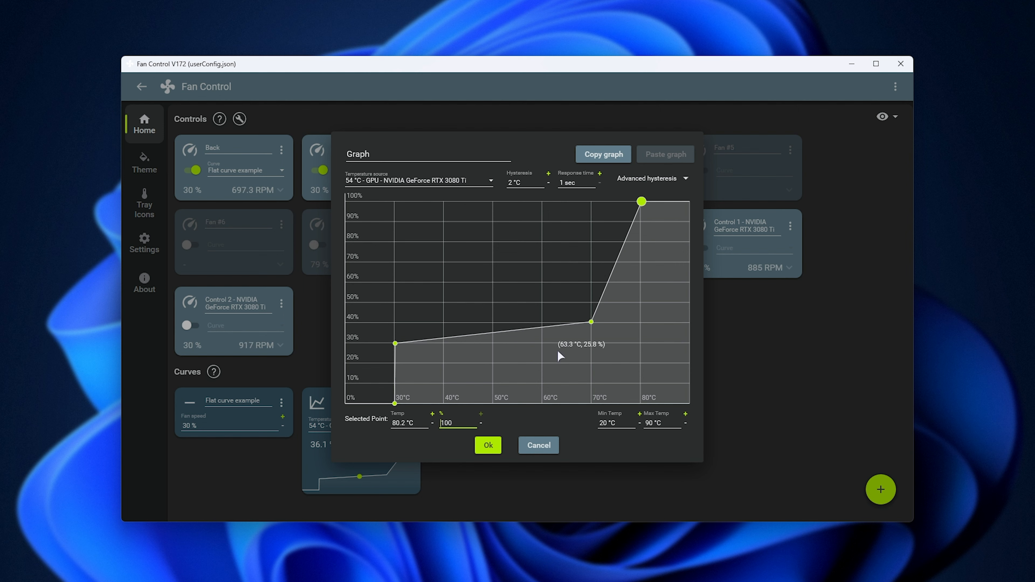
{"action": "left_click_drag", "start_coordinate": [642, 202], "coordinate": [695, 203]}
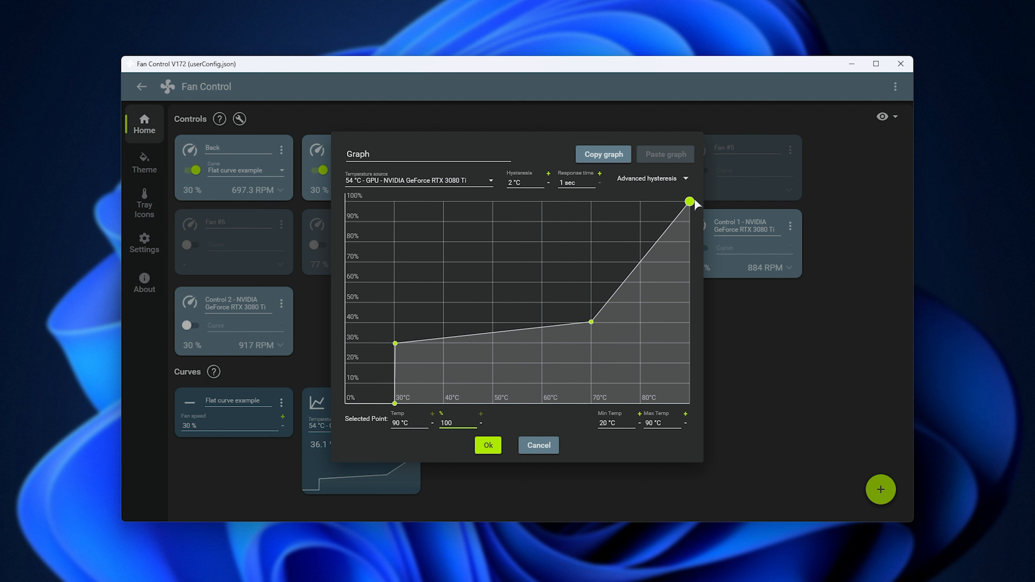
{"action": "left_click", "coordinate": [667, 425]}
{"action": "type", "text": "60"}
{"action": "key", "text": "shift+Tab"}
{"action": "left_click_drag", "start_coordinate": [690, 205], "coordinate": [632, 187]}
{"action": "left_click", "coordinate": [665, 423]}
{"action": "type", "text": "80"}
{"action": "left_click", "coordinate": [616, 423]}
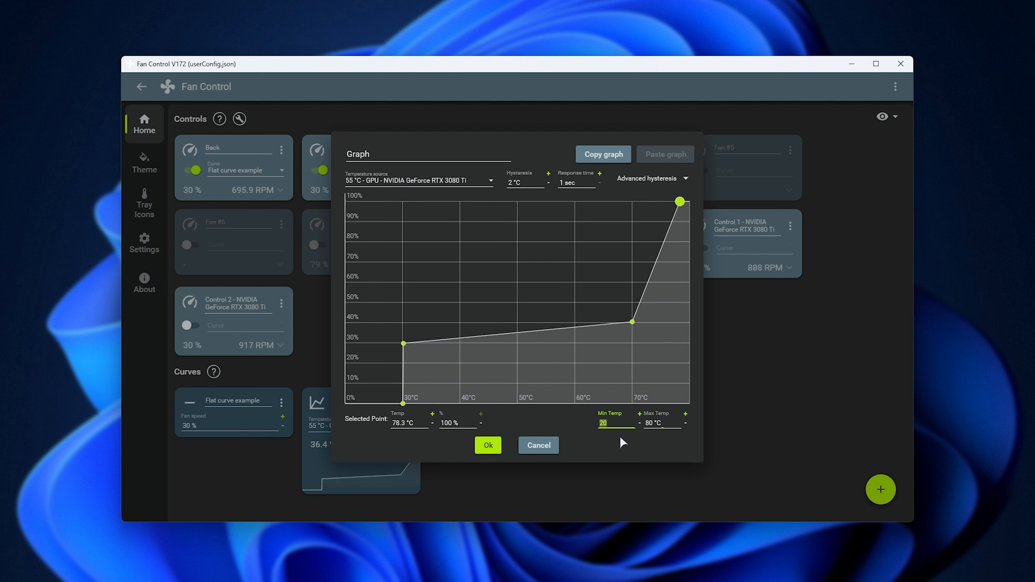
Move the 100 % point to about 80 °C and set the point above the 0 % point to 30 °C and 30 %.
{"action": "left_click_drag", "start_coordinate": [632, 203], "coordinate": [643, 203]}
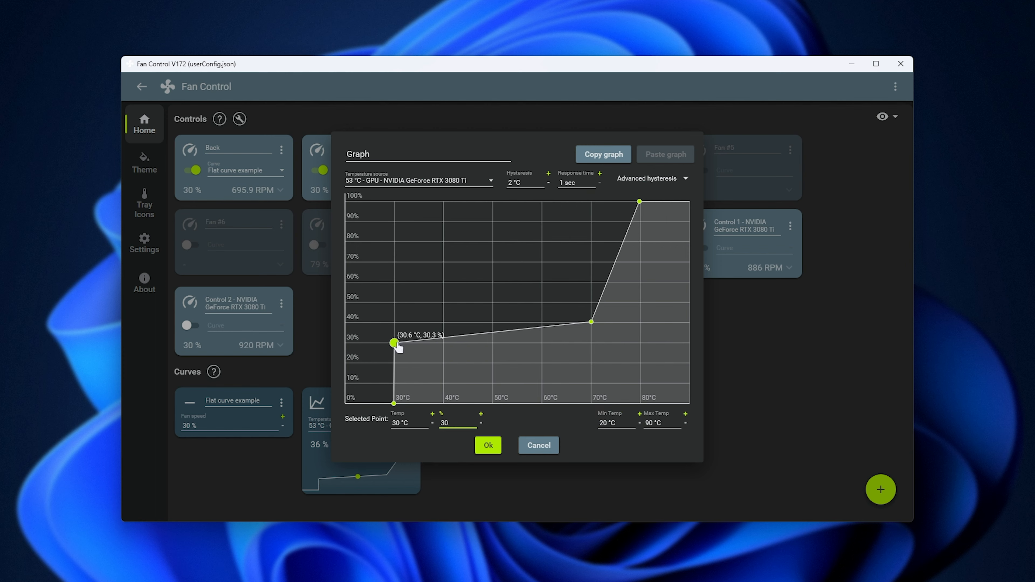
{"action": "left_click", "coordinate": [412, 424]}
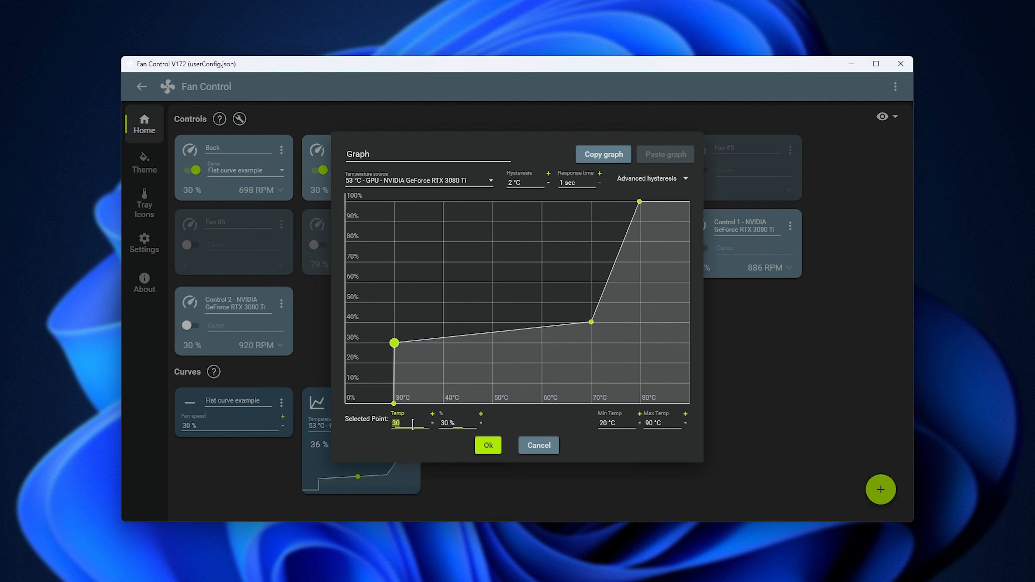
{"action": "left_click", "coordinate": [461, 422]}
{"action": "left_click", "coordinate": [393, 403]}
Smooth the graph with points at about 62.5 °C and 33.8 %, and 77.3 °C and 63.1 %, and save the curve.
{"action": "left_click_drag", "start_coordinate": [475, 333], "coordinate": [554, 335]}
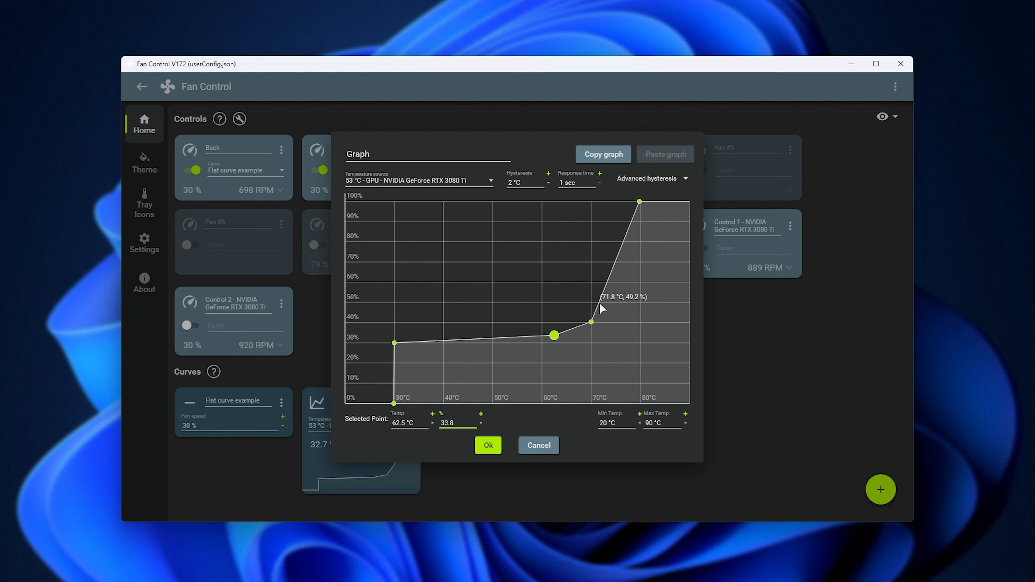
{"action": "left_click_drag", "start_coordinate": [611, 275], "coordinate": [628, 276]}
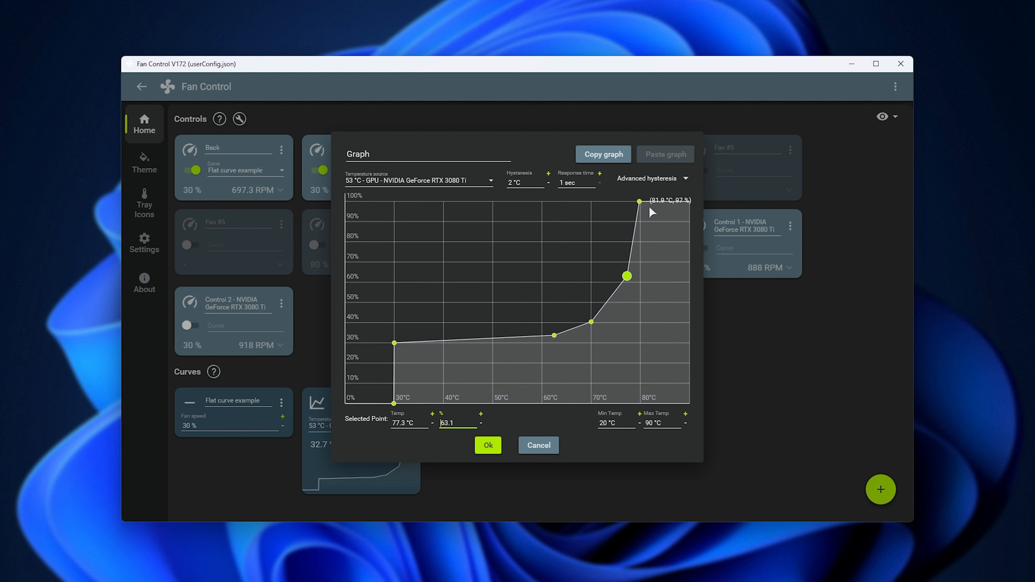
{"action": "left_click_drag", "start_coordinate": [640, 202], "coordinate": [643, 202]}
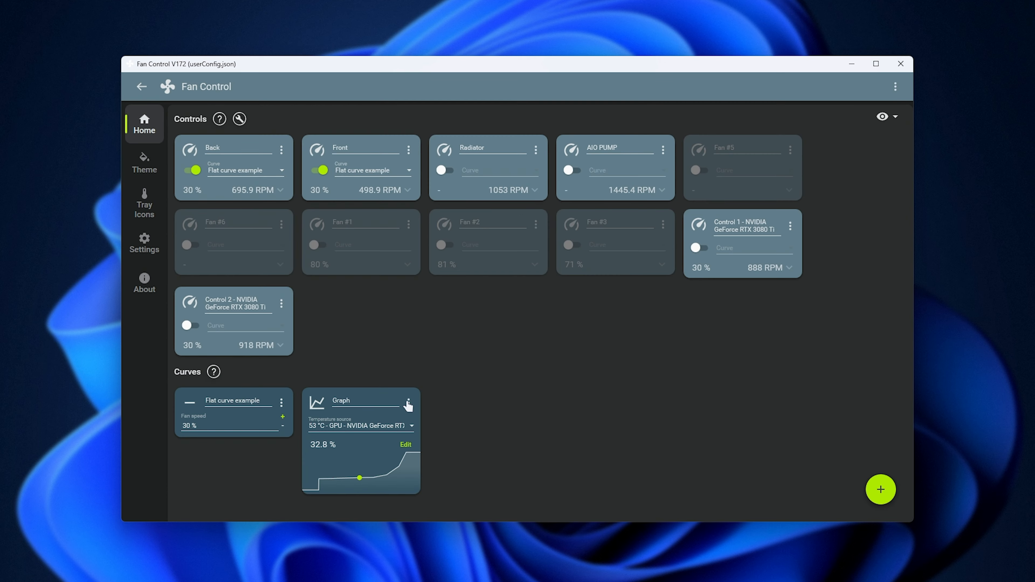
Assign the Graph curve to the Back and Front fans, and enable the Radiator fan with the same curve.
{"action": "left_click", "coordinate": [249, 171]}
{"action": "left_click", "coordinate": [250, 202]}
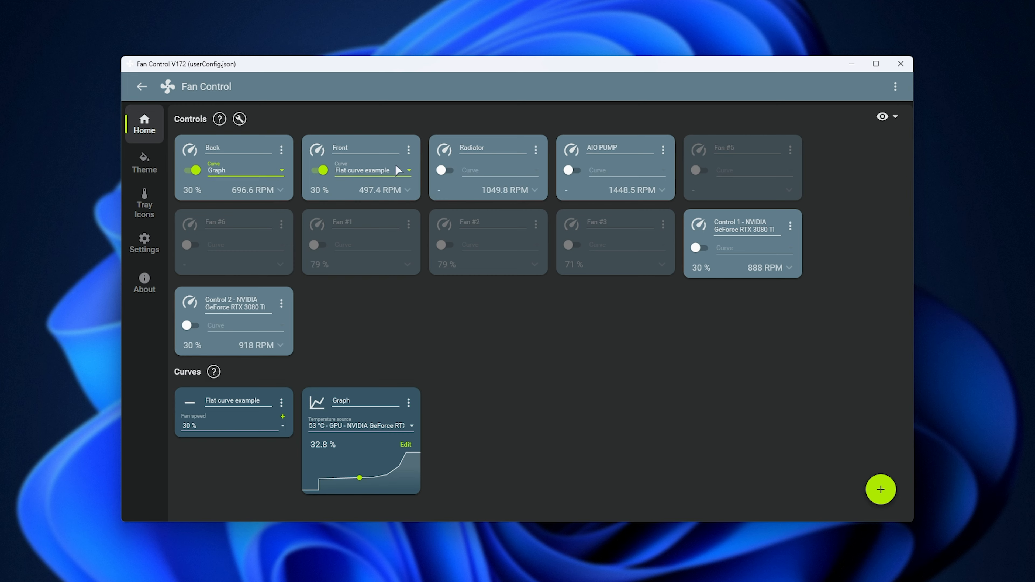
{"action": "left_click", "coordinate": [398, 170]}
{"action": "left_click", "coordinate": [373, 203]}
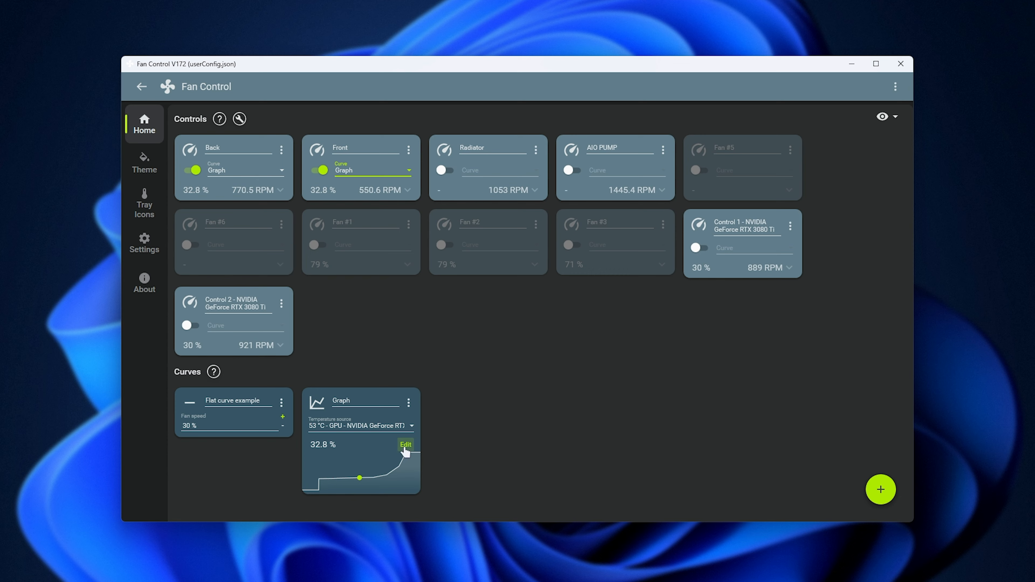
{"action": "left_click", "coordinate": [448, 170]}
{"action": "left_click", "coordinate": [485, 170]}
{"action": "left_click", "coordinate": [497, 206]}
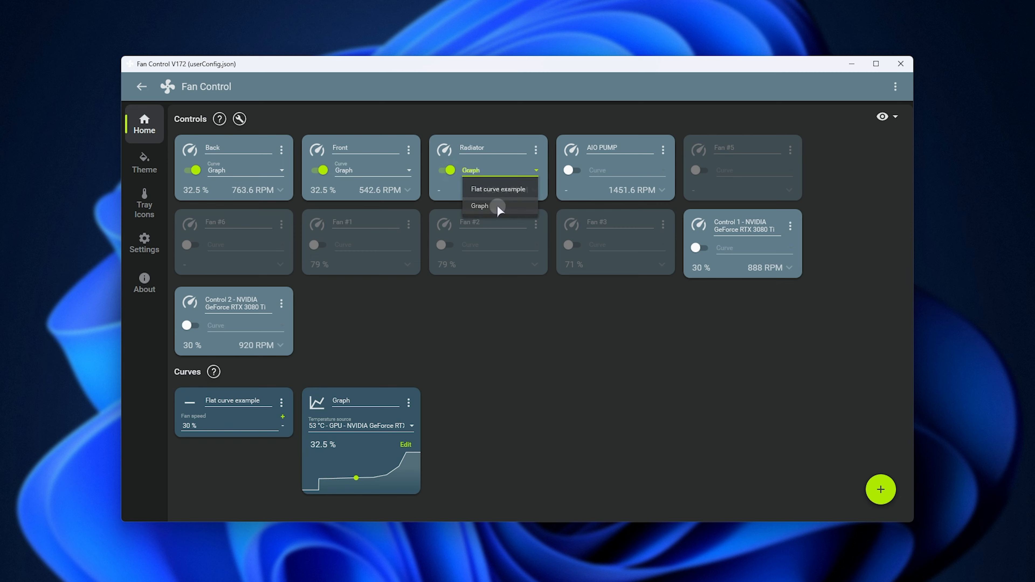
Delete the flat example curve and add a second graph fan curve.
{"action": "left_click", "coordinate": [281, 403]}
{"action": "left_click", "coordinate": [285, 458]}
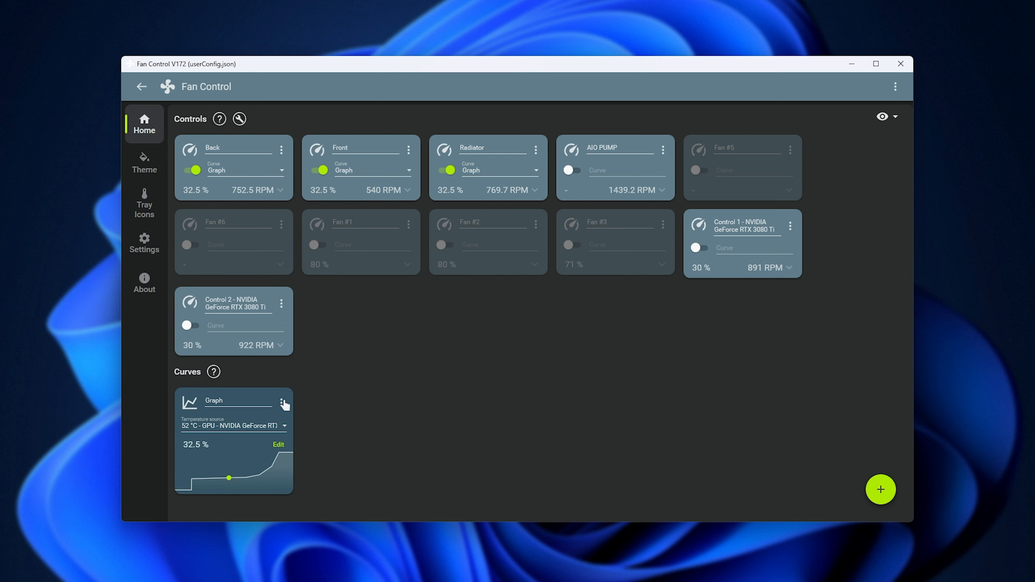
{"action": "mouse_move", "coordinate": [881, 489]}
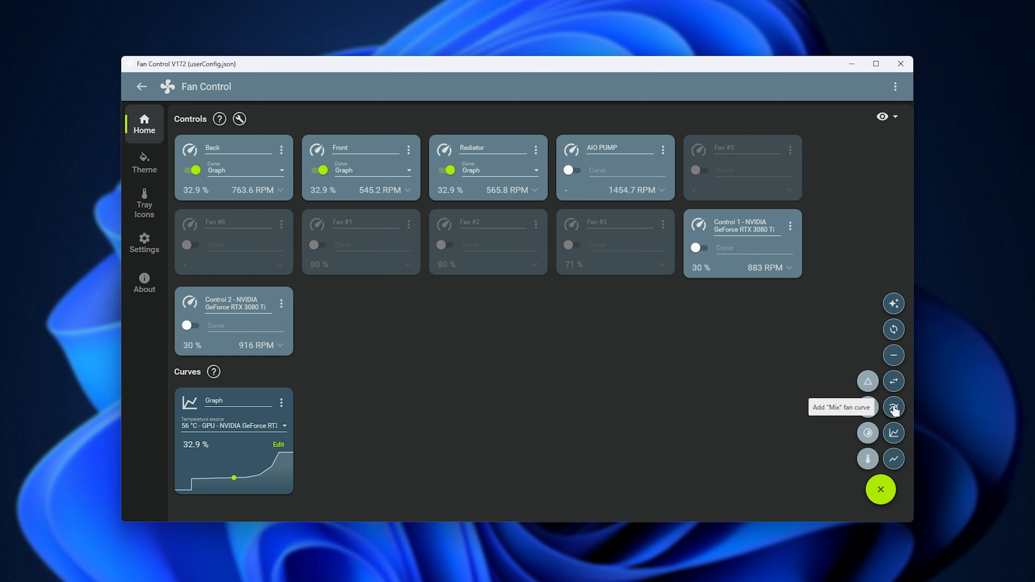
{"action": "left_click", "coordinate": [894, 434]}
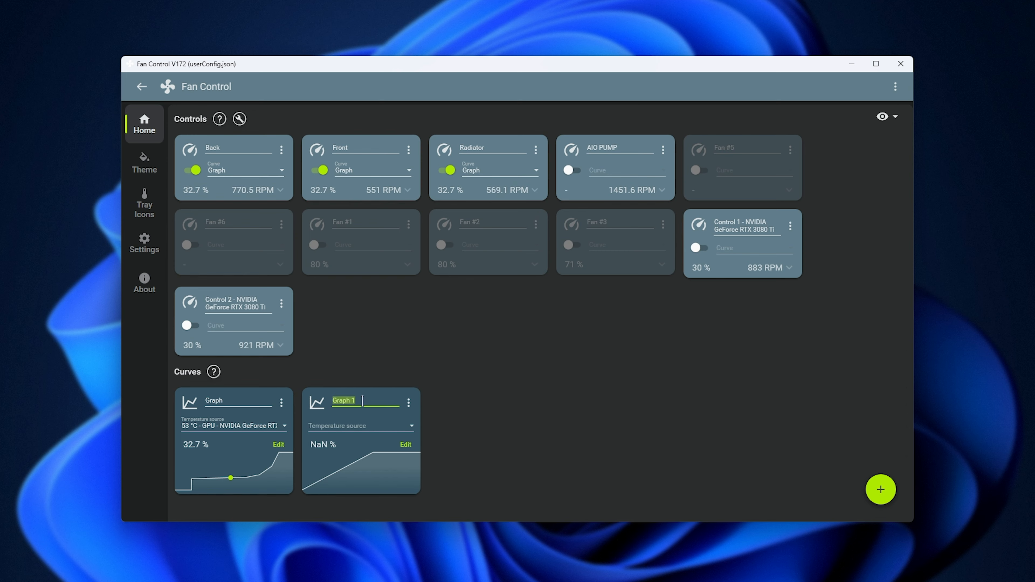
Name the new graph curve CPU and rename the existing graph curve GPU.
{"action": "type", "text": "CPU"}
{"action": "double_click", "coordinate": [216, 400]}
{"action": "type", "text": "GPU"}
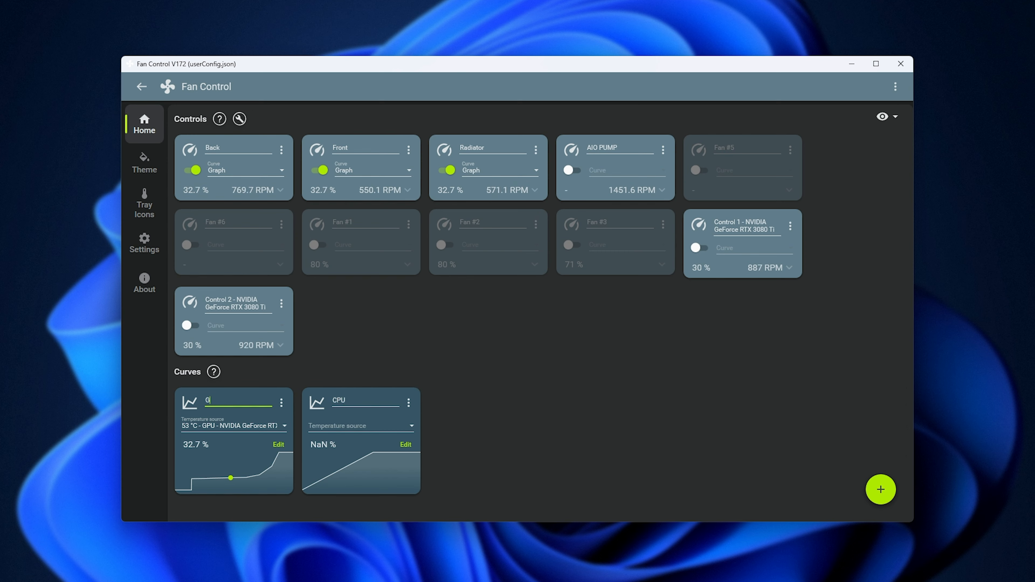
Set the CPU curve's temperature source to Core Max - 13th Gen Intel Core i9-13900K and open its graph for editing.
{"action": "left_click", "coordinate": [377, 428]}
{"action": "scroll", "coordinate": [474, 241], "scroll_direction": "down", "scroll_amount": 5}
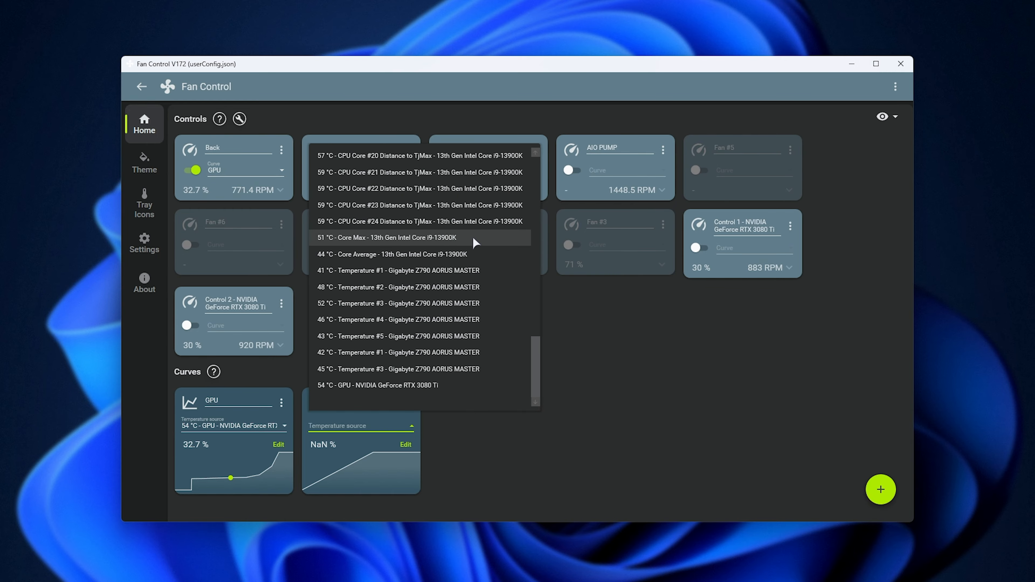
{"action": "left_click", "coordinate": [473, 240]}
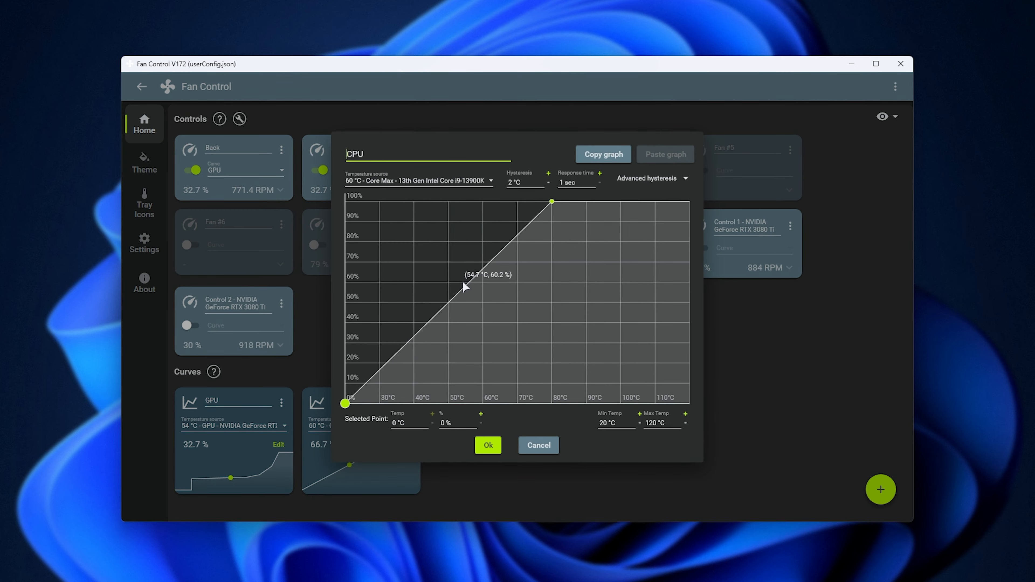
Shape the CPU graph with points at about 35 °C/20 %, 72 °C/30 %, 85.9 °C/57 % and 90 °C/100 %, and save it.
{"action": "left_click_drag", "start_coordinate": [463, 286], "coordinate": [499, 340]}
{"action": "left_click_drag", "start_coordinate": [424, 372], "coordinate": [397, 364]}
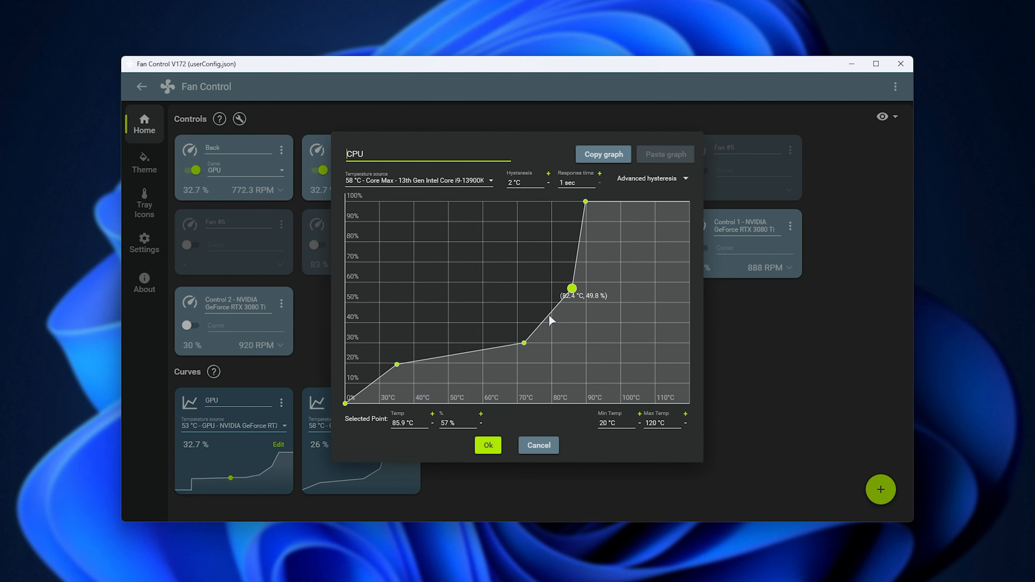
{"action": "left_click", "coordinate": [488, 446]}
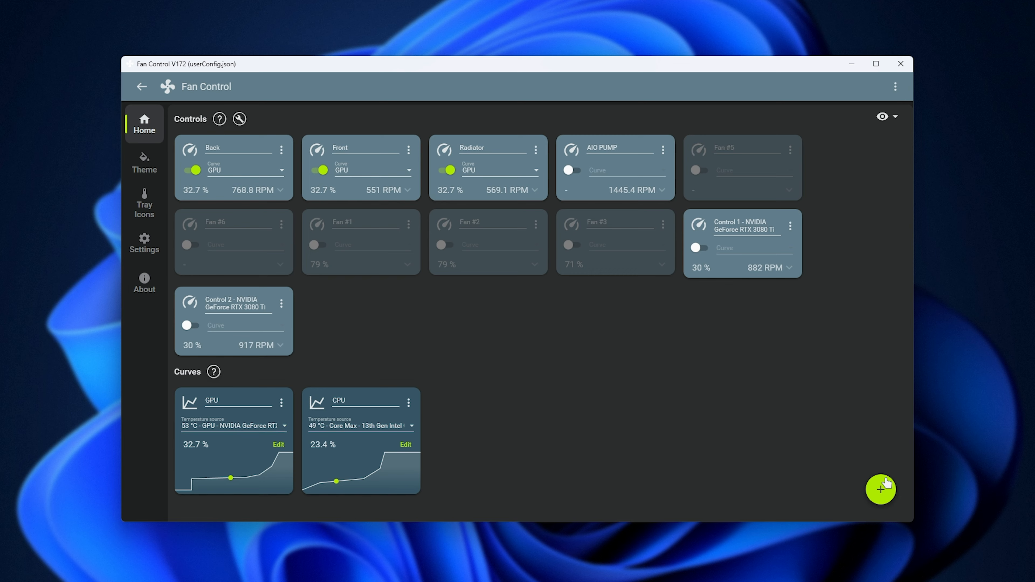
Add a Mix fan curve with the Max function that combines the GPU and CPU curves.
{"action": "left_click", "coordinate": [885, 487]}
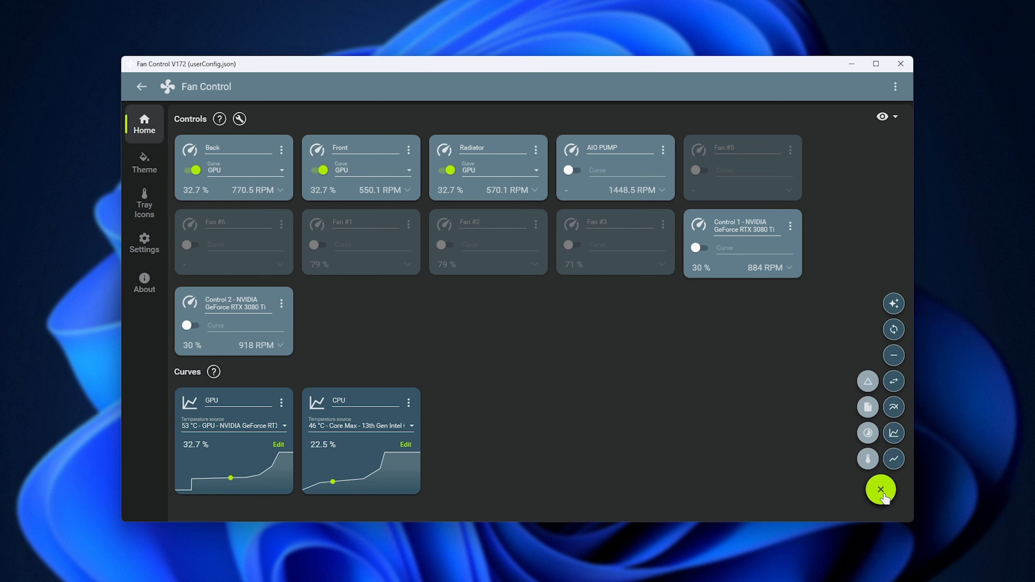
{"action": "left_click", "coordinate": [893, 408]}
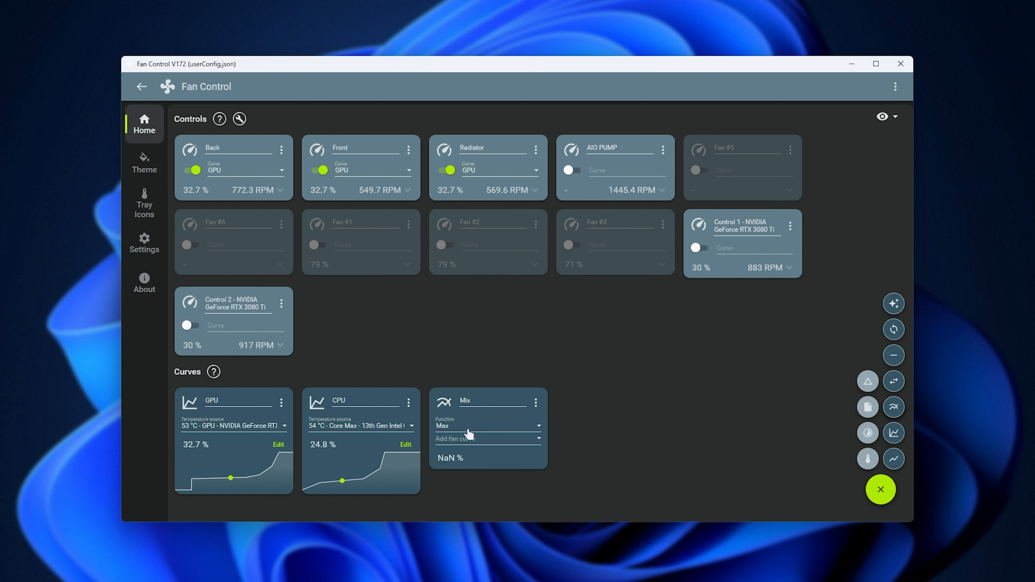
{"action": "left_click", "coordinate": [455, 425]}
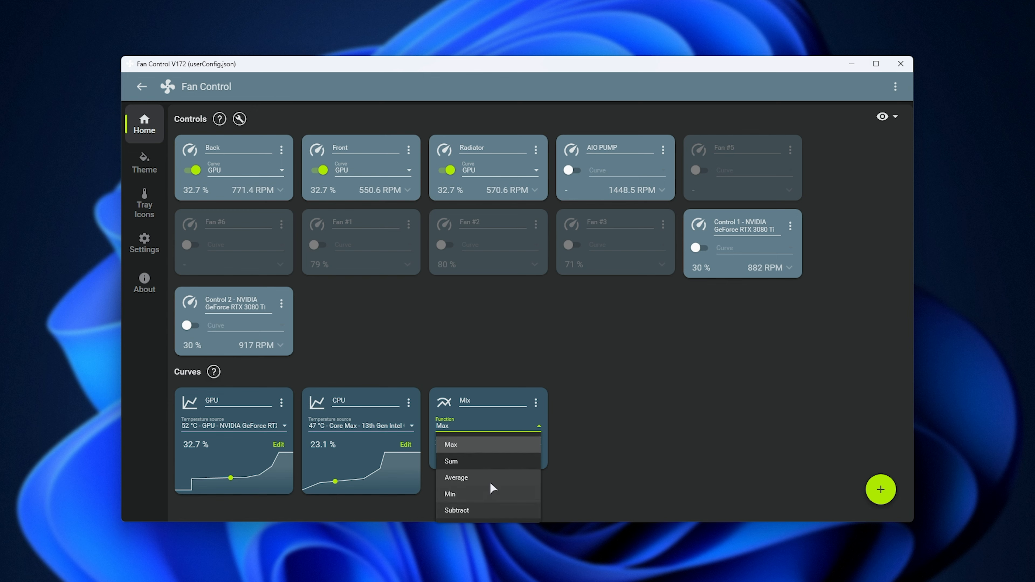
{"action": "left_click", "coordinate": [475, 449]}
{"action": "left_click", "coordinate": [474, 445]}
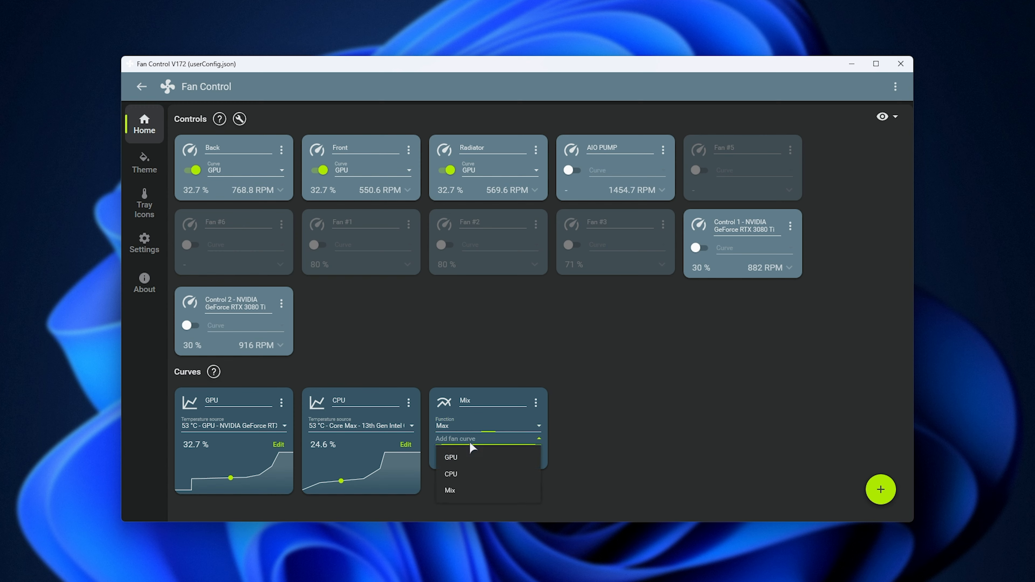
{"action": "left_click", "coordinate": [471, 459]}
{"action": "left_click", "coordinate": [474, 448]}
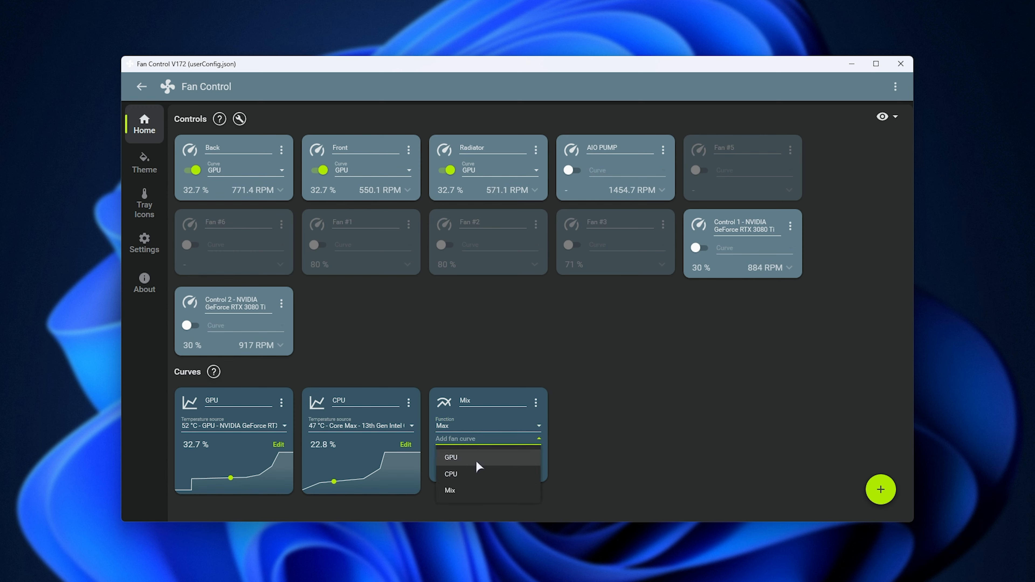
{"action": "left_click", "coordinate": [473, 472]}
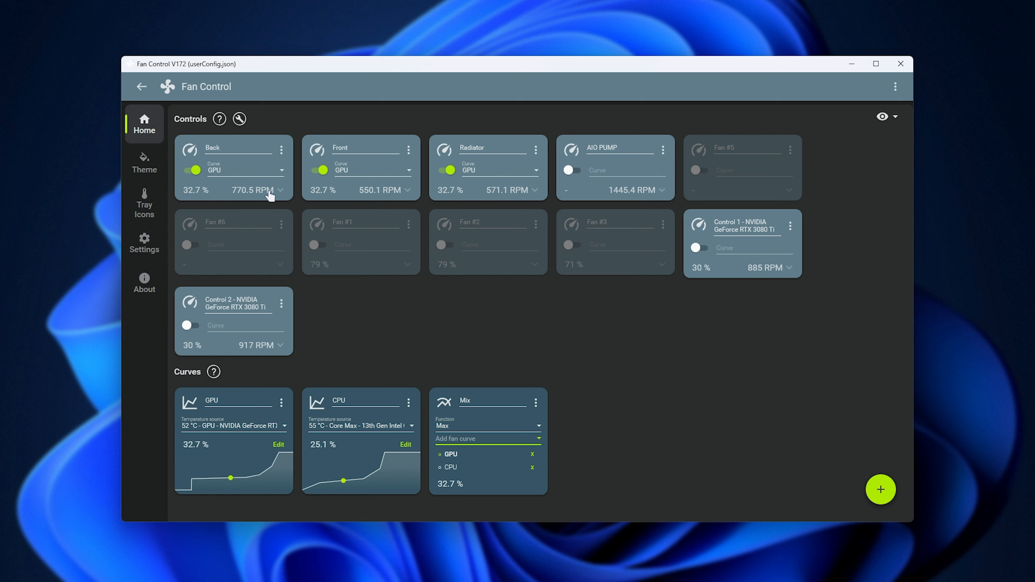
Assign the Mix curve to the Back, Front and Radiator fan controls.
{"action": "left_click", "coordinate": [236, 176]}
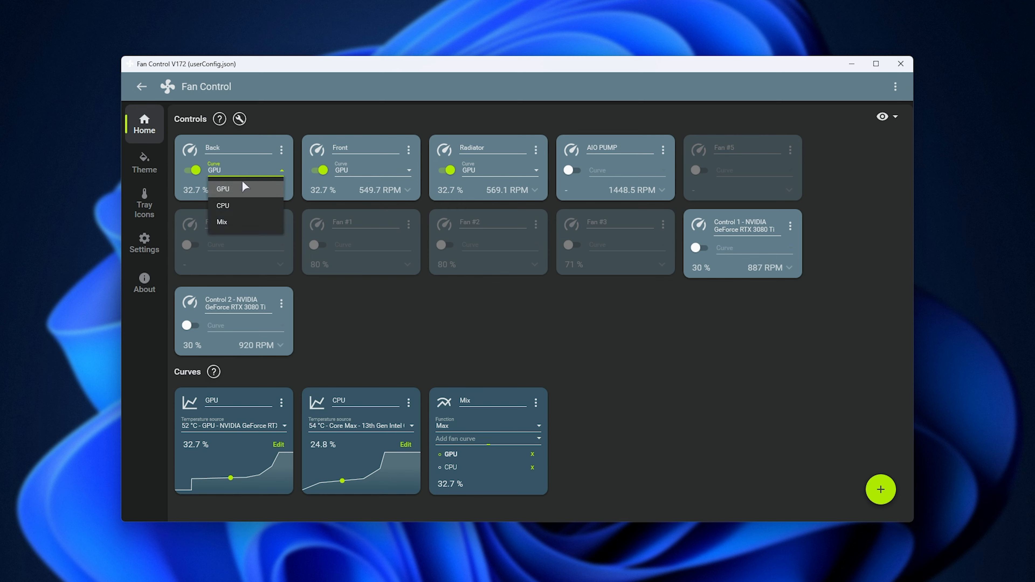
{"action": "left_click", "coordinate": [247, 223]}
{"action": "left_click", "coordinate": [369, 170]}
{"action": "left_click", "coordinate": [367, 221]}
{"action": "left_click", "coordinate": [496, 170]}
{"action": "left_click", "coordinate": [506, 221]}
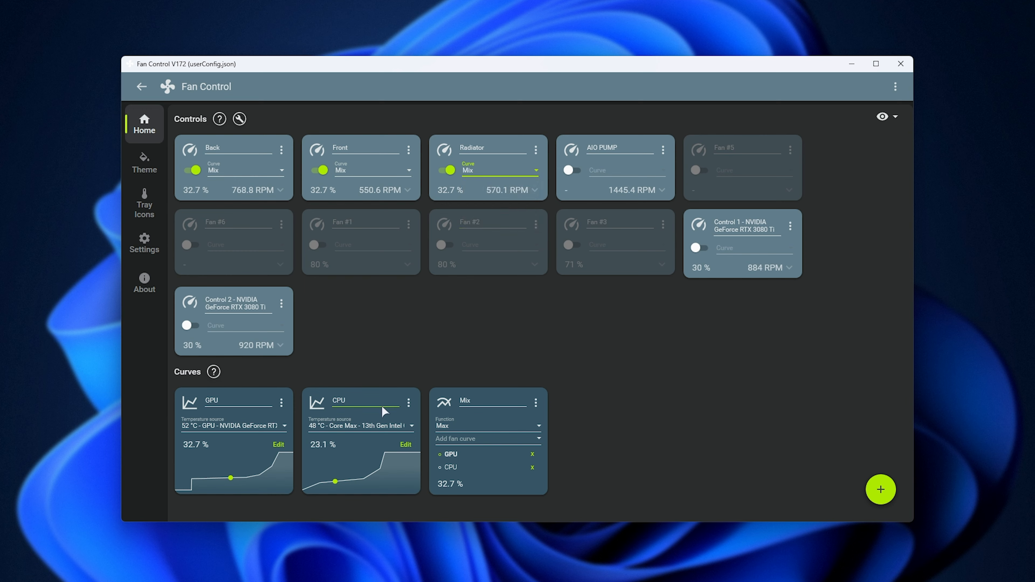
Add a Trigger fan curve and set its temperature source to Core Max - 13th Gen Intel Core i9-13900K.
{"action": "mouse_move", "coordinate": [881, 489]}
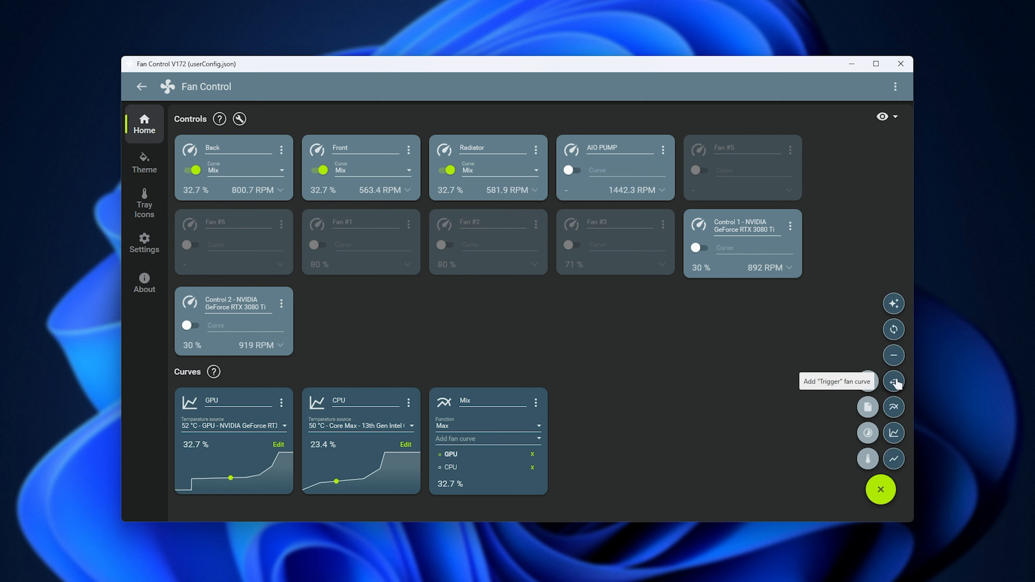
{"action": "left_click", "coordinate": [896, 382]}
{"action": "left_click", "coordinate": [644, 420]}
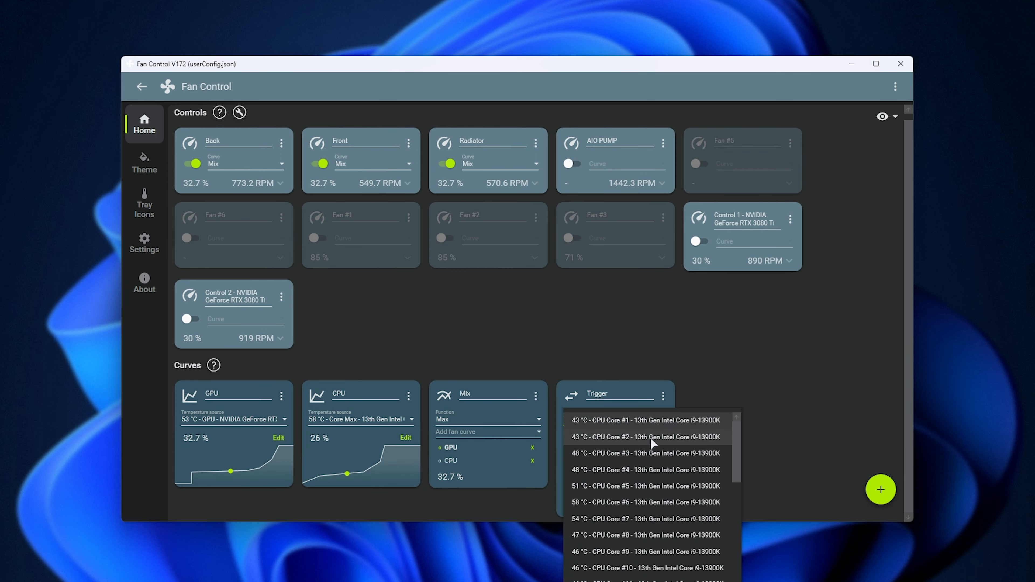
{"action": "left_click", "coordinate": [665, 502]}
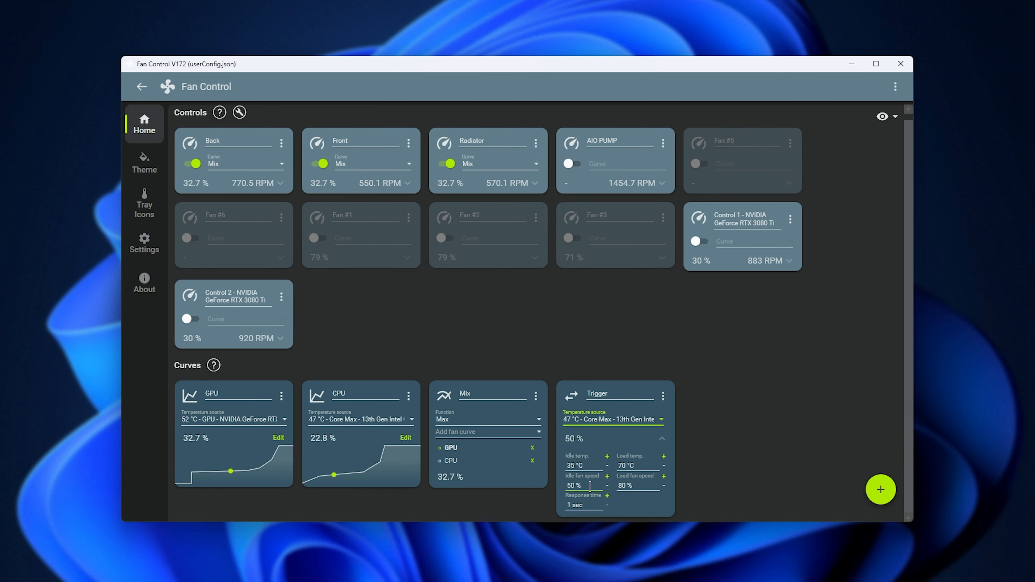
Set the Trigger curve's idle fan speed to 30 % and its load fan speed to 85 %.
{"action": "left_click", "coordinate": [590, 486]}
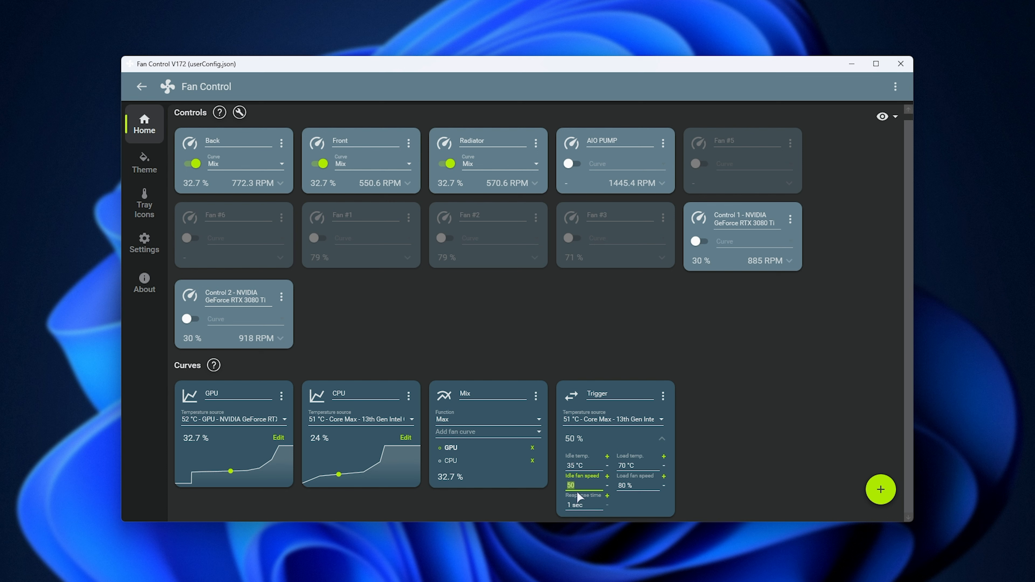
{"action": "type", "text": "30"}
{"action": "left_click", "coordinate": [652, 488]}
{"action": "type", "text": "85"}
Set the Trigger curve's idle temperature to 40 °C and its load temperature to 55 °C.
{"action": "left_click", "coordinate": [594, 466]}
{"action": "type", "text": "40"}
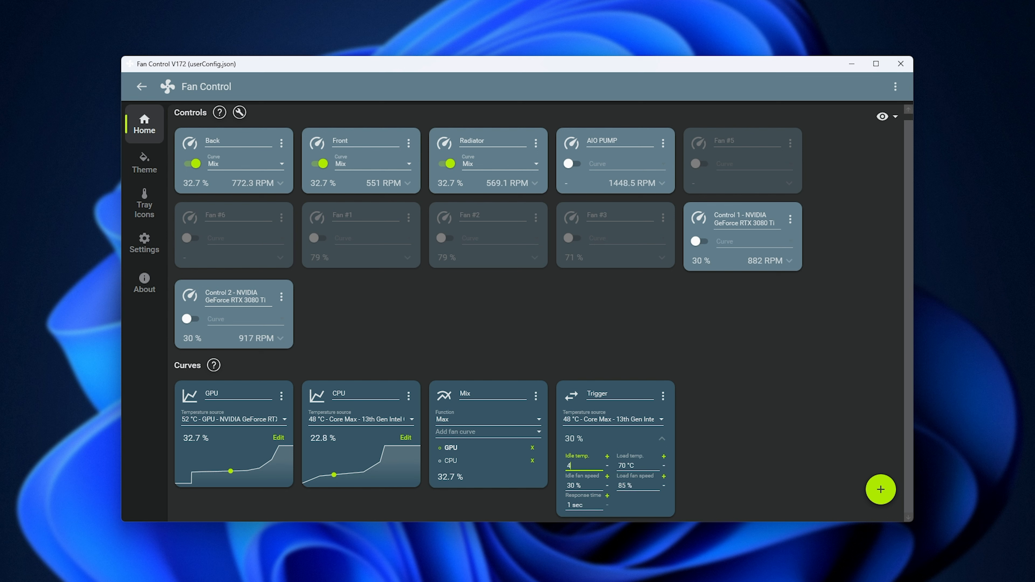
{"action": "left_click", "coordinate": [632, 466]}
{"action": "type", "text": "50"}
{"action": "left_click", "coordinate": [639, 485]}
{"action": "left_click", "coordinate": [719, 478]}
{"action": "left_click", "coordinate": [631, 466]}
{"action": "type", "text": "55"}
{"action": "key", "text": "Return"}
Edit the CPU graph, setting its upper point to 55 °C/80 % and its lower point to 40 °C/30 %.
{"action": "left_click", "coordinate": [405, 437]}
{"action": "type", "text": "55"}
{"action": "key", "text": "Tab"}
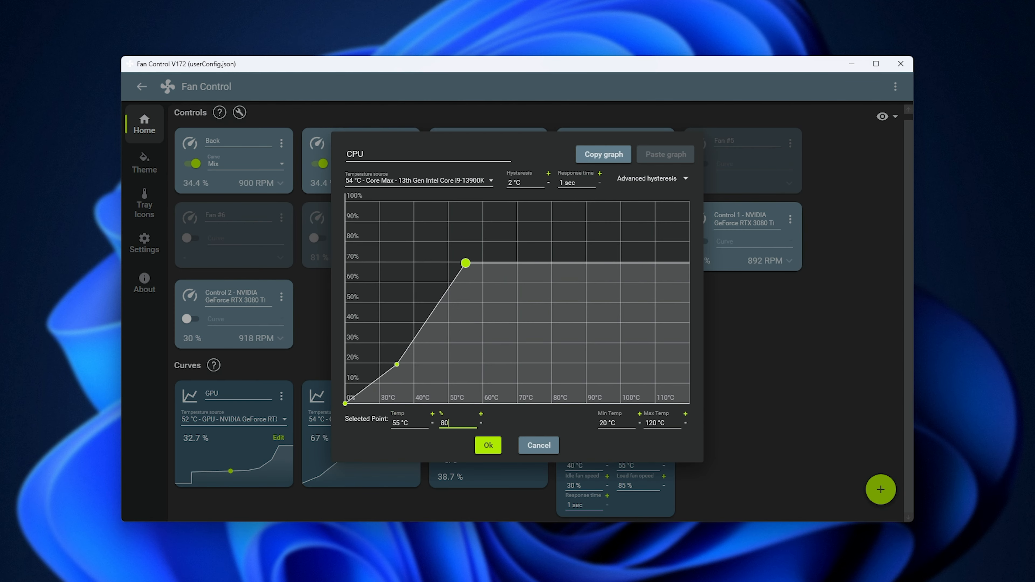
{"action": "type", "text": "80"}
{"action": "left_click", "coordinate": [408, 424]}
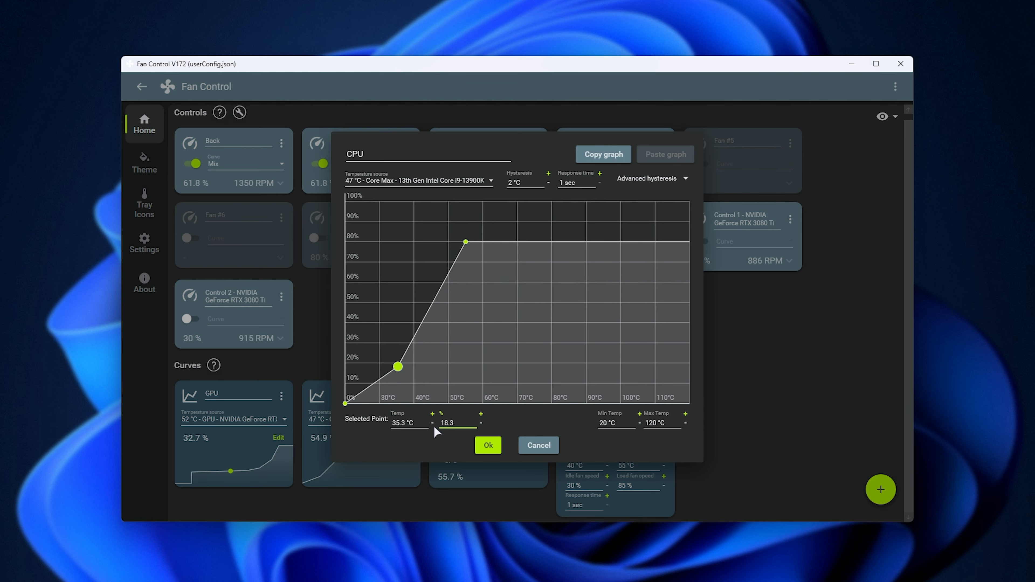
{"action": "type", "text": "40"}
{"action": "key", "text": "Tab"}
{"action": "type", "text": "30"}
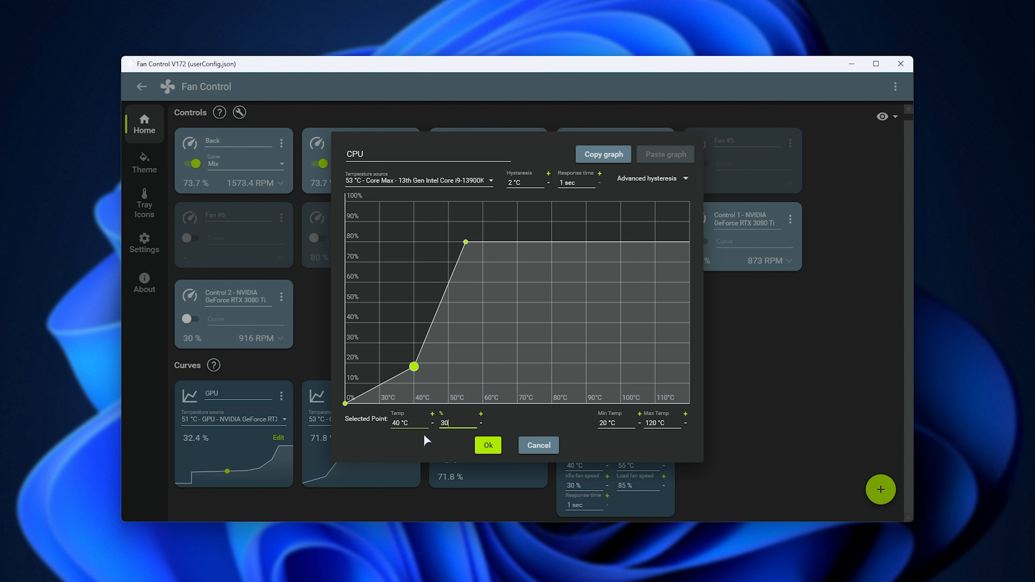
Raise the CPU graph's 20 °C starting point to about 29.8 % and add a point at about 54.9 °C/29.8 %.
{"action": "left_click_drag", "start_coordinate": [345, 403], "coordinate": [345, 344]}
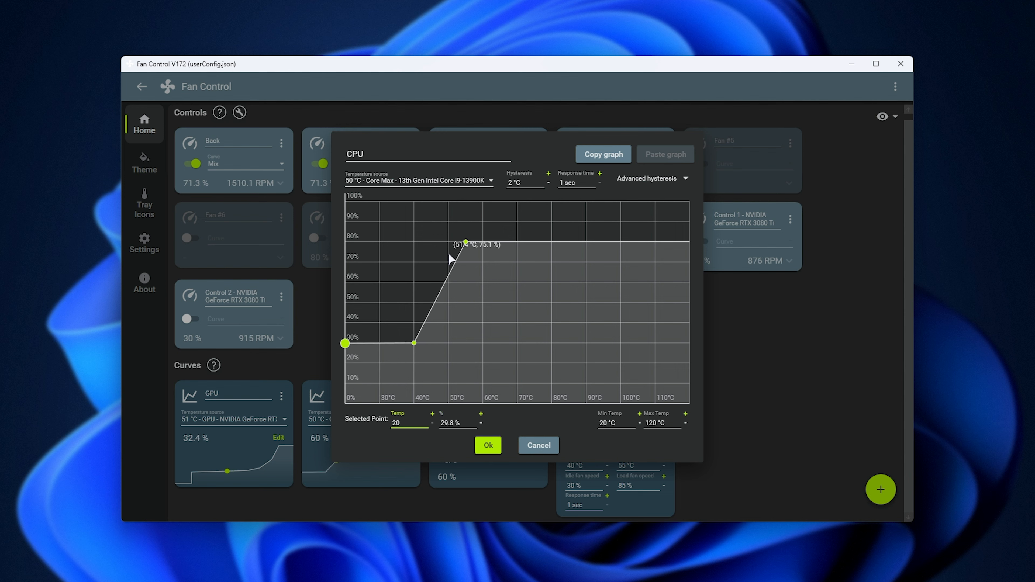
{"action": "left_click", "coordinate": [443, 307]}
{"action": "left_click_drag", "start_coordinate": [444, 311], "coordinate": [465, 343]}
{"action": "left_click", "coordinate": [346, 344]}
{"action": "left_click", "coordinate": [414, 343]}
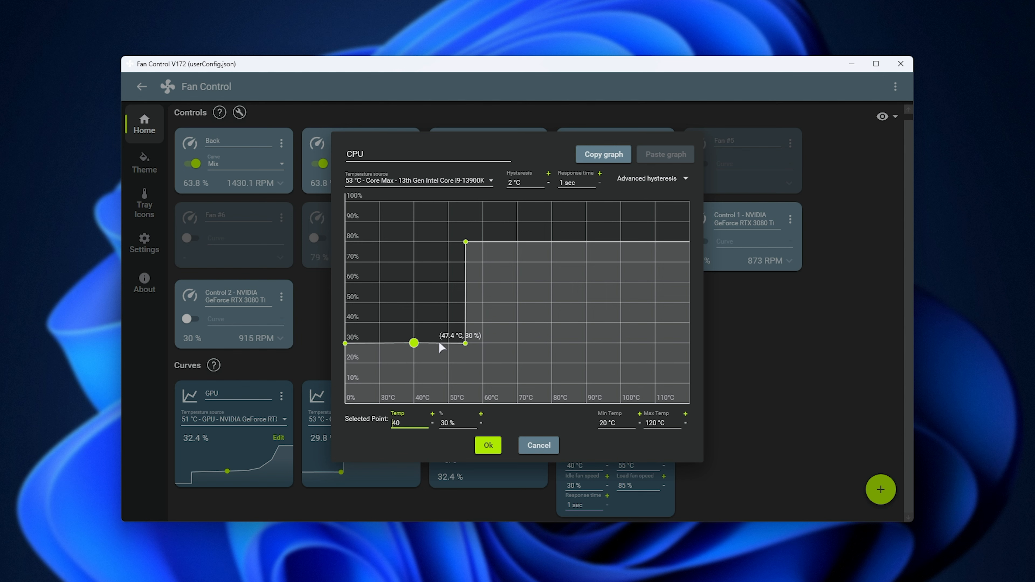
{"action": "left_click", "coordinate": [466, 344]}
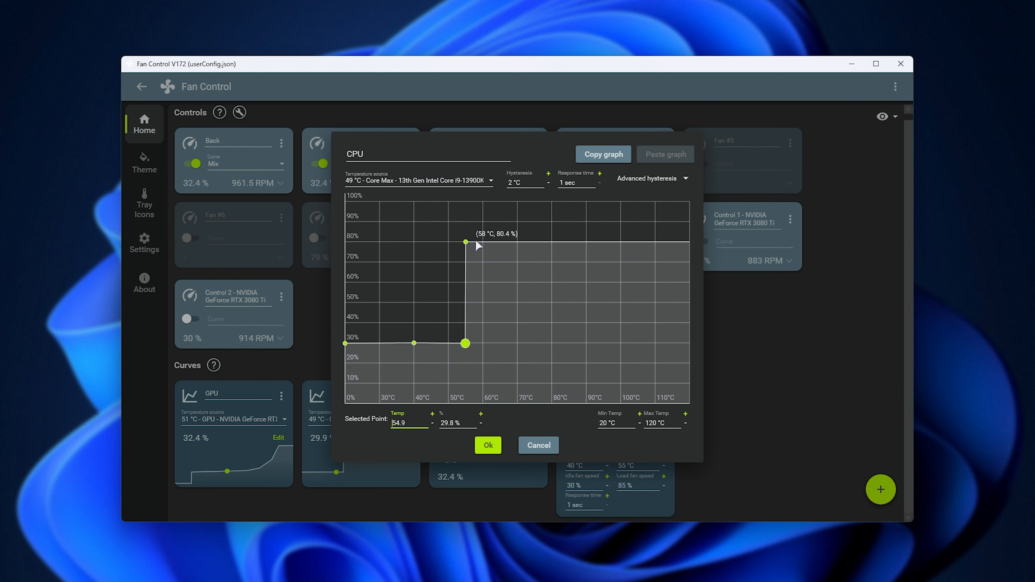
Move the added CPU graph point to about 40.1 °C/80.2 % and discard the graph changes.
{"action": "left_click_drag", "start_coordinate": [465, 343], "coordinate": [414, 241]}
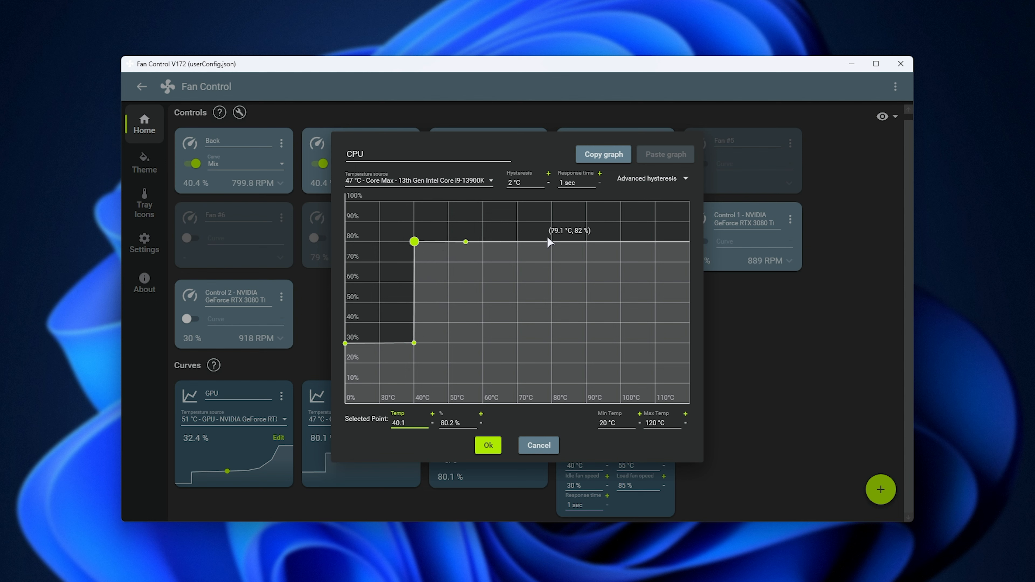
{"action": "left_click", "coordinate": [458, 243]}
{"action": "left_click", "coordinate": [414, 243]}
{"action": "left_click", "coordinate": [537, 446]}
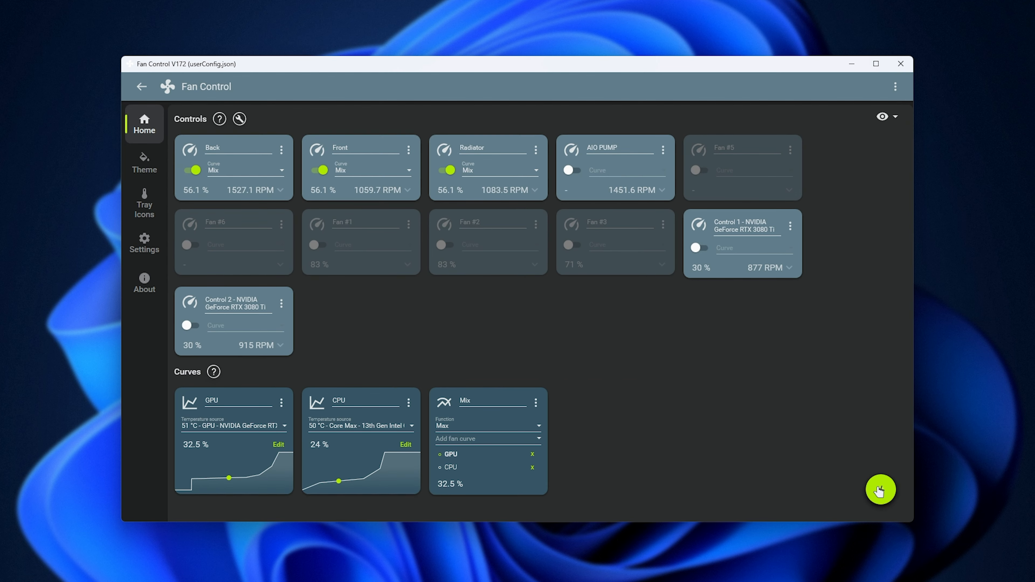
Add a Sync fan curve that follows the Back fan control.
{"action": "left_click", "coordinate": [880, 490]}
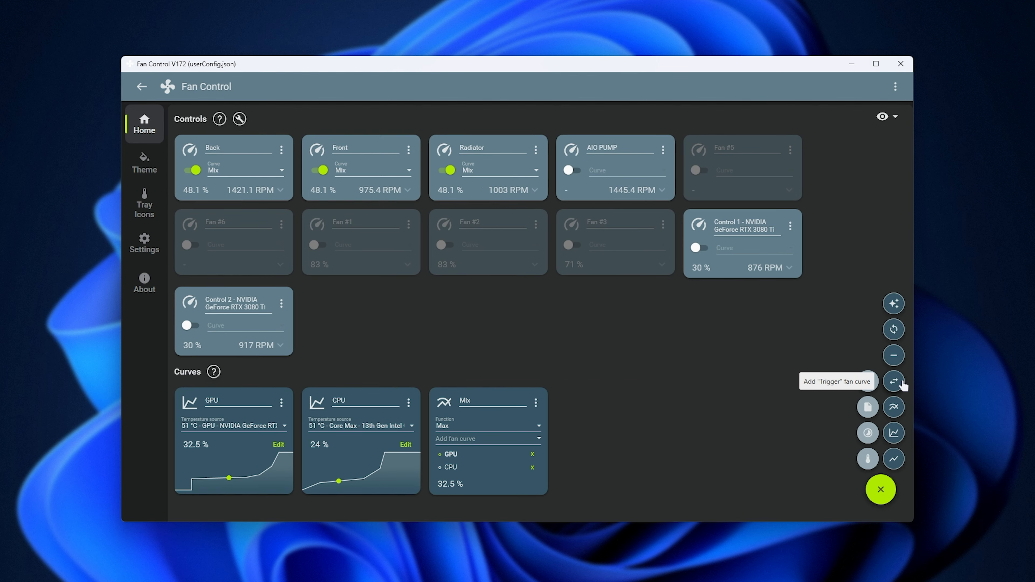
{"action": "left_click", "coordinate": [893, 329]}
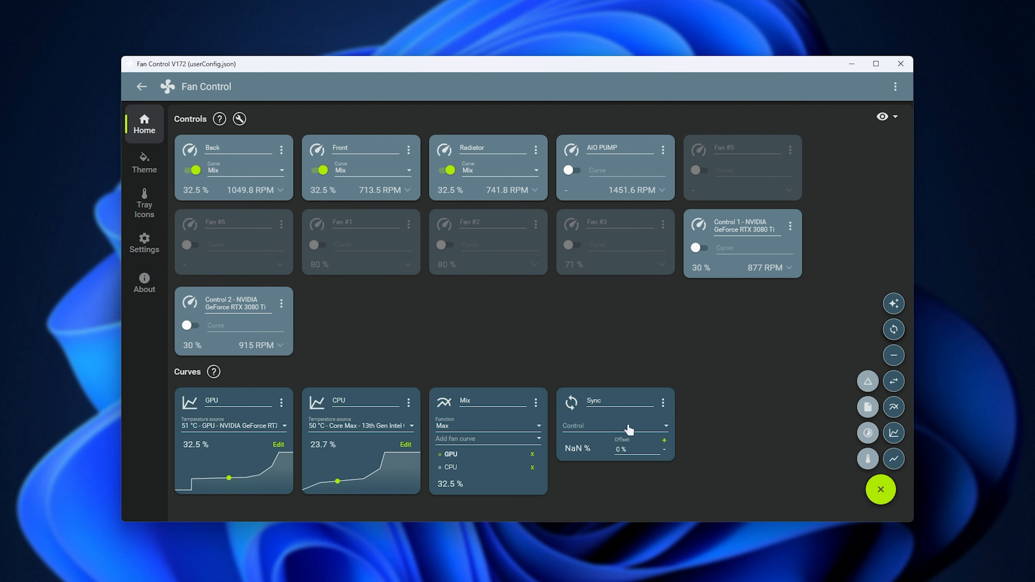
{"action": "left_click", "coordinate": [619, 428]}
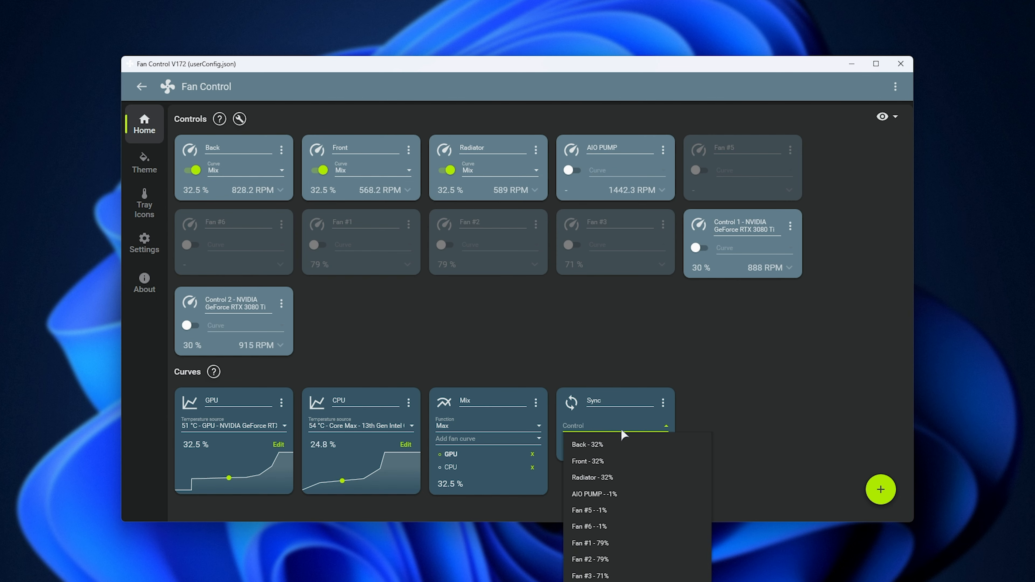
{"action": "left_click", "coordinate": [606, 452]}
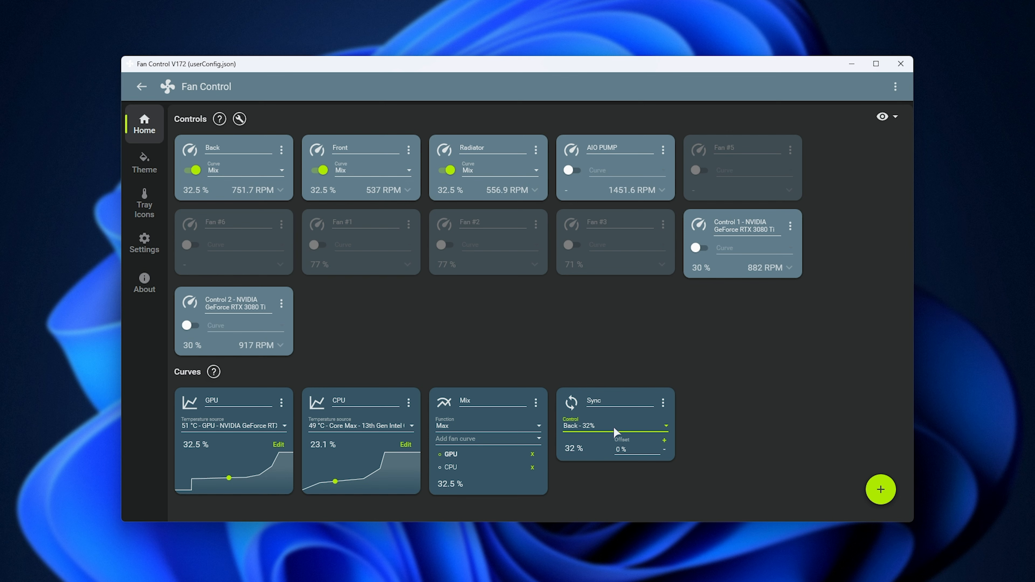
Lower the Sync curve's offset by four increments and assign the Sync curve to the Front fan control.
{"action": "left_click", "coordinate": [664, 450]}
{"action": "left_click", "coordinate": [664, 449]}
{"action": "left_click", "coordinate": [664, 449]}
{"action": "left_click", "coordinate": [664, 449]}
{"action": "left_click", "coordinate": [379, 171]}
{"action": "left_click", "coordinate": [386, 240]}
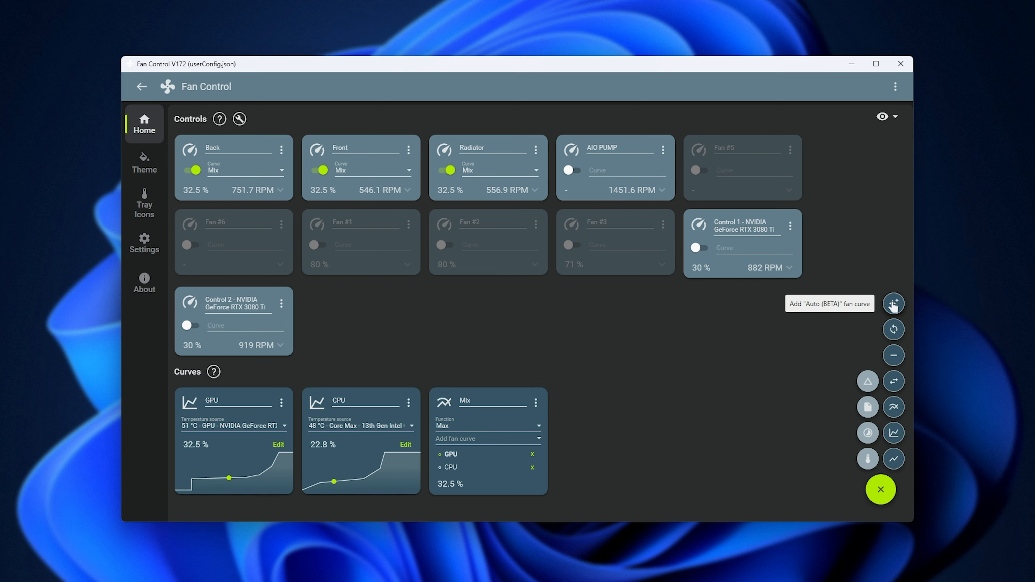
Add an Auto (BETA) fan curve with Core Max - 13th Gen Intel Core i9-13900K as its temperature source.
{"action": "left_click", "coordinate": [893, 304]}
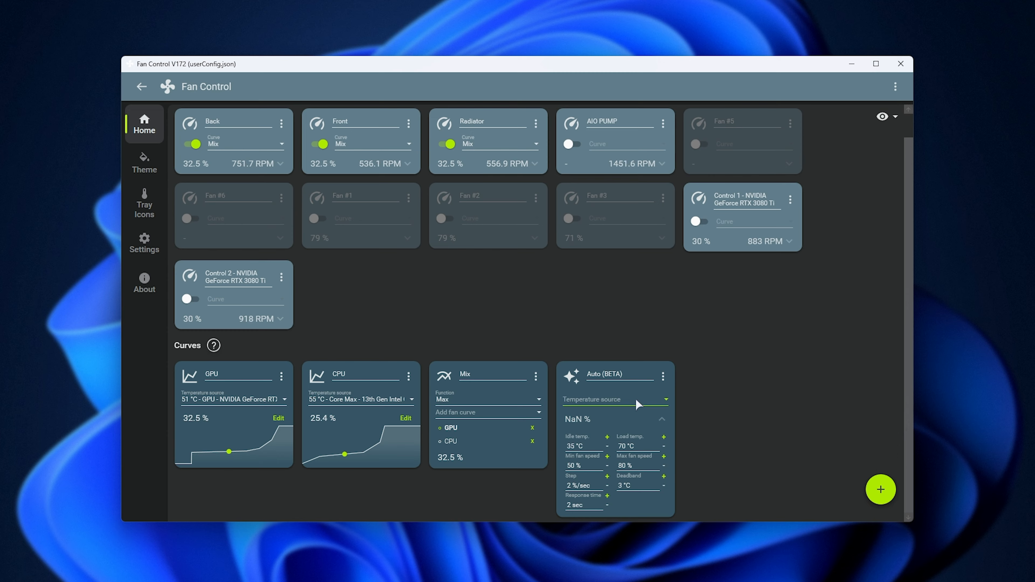
{"action": "left_click", "coordinate": [645, 401]}
{"action": "scroll", "coordinate": [673, 480], "scroll_direction": "down", "scroll_amount": 5}
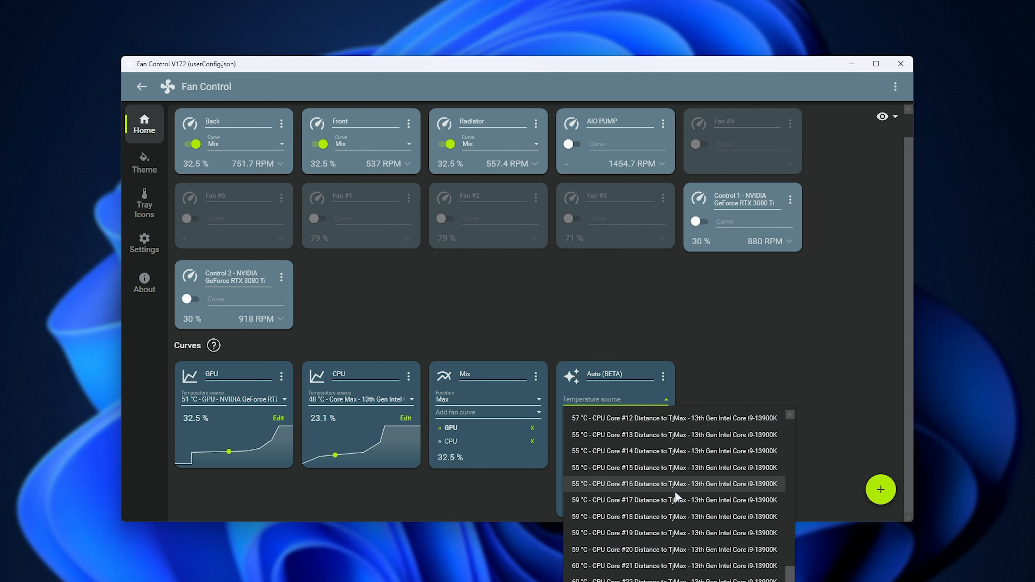
{"action": "left_click", "coordinate": [701, 449]}
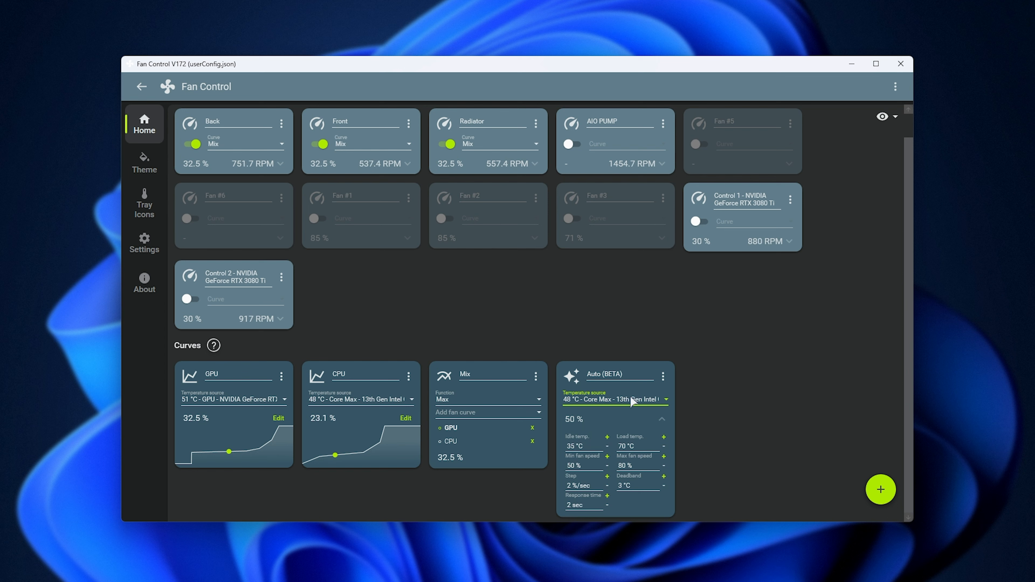
Set the Auto curve's idle temperature to 40 °C, load temperature to 60 °C and minimum fan speed to 30 %.
{"action": "left_click", "coordinate": [588, 448]}
{"action": "type", "text": "40"}
{"action": "left_click", "coordinate": [650, 444]}
{"action": "left_click", "coordinate": [630, 448]}
{"action": "left_click", "coordinate": [641, 465]}
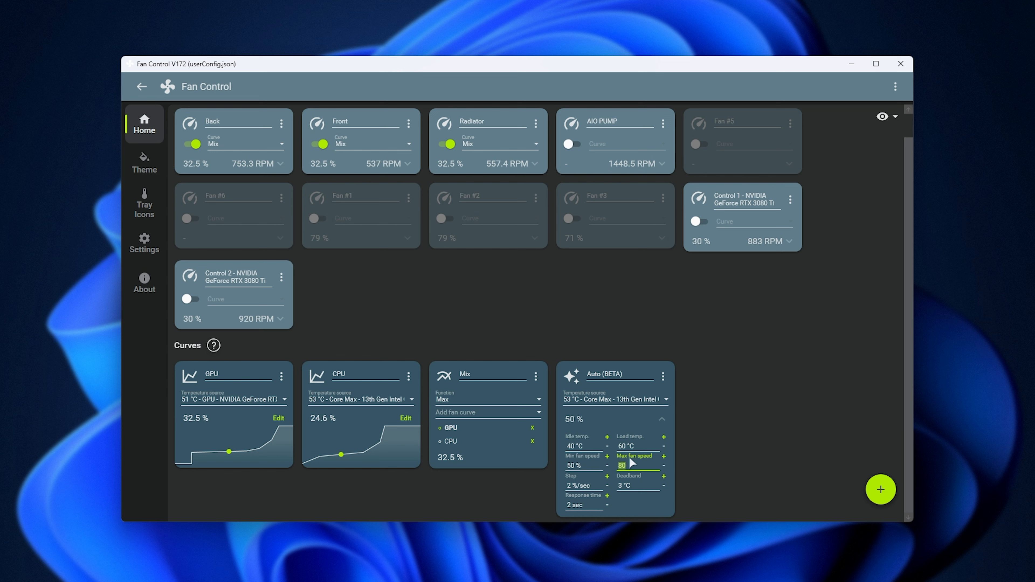
{"action": "left_click", "coordinate": [585, 466]}
{"action": "type", "text": "30"}
Delete the Auto (BETA) fan curve.
{"action": "left_click", "coordinate": [587, 486]}
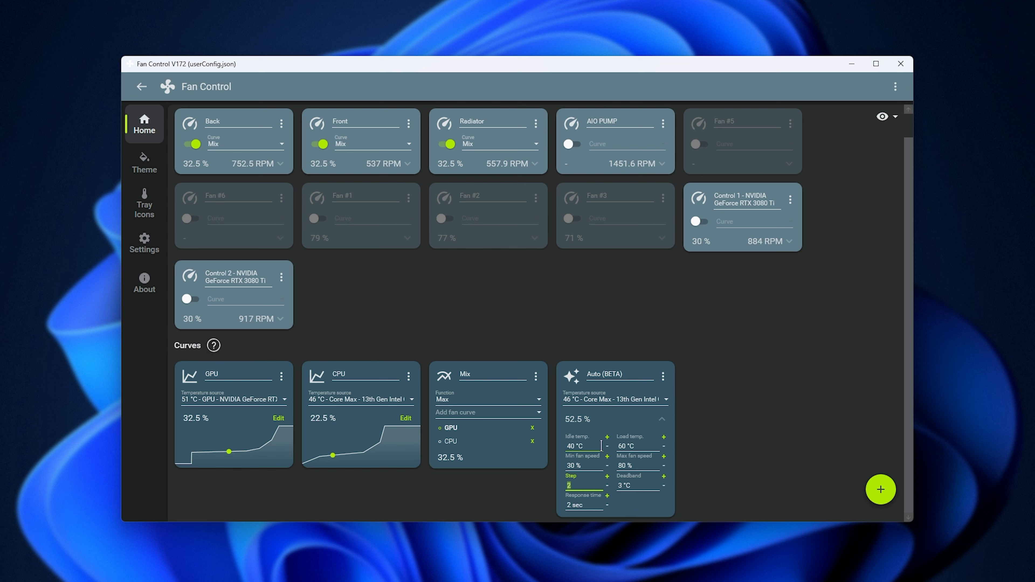
{"action": "left_click", "coordinate": [590, 486]}
{"action": "left_click", "coordinate": [638, 508]}
{"action": "left_click", "coordinate": [663, 376]}
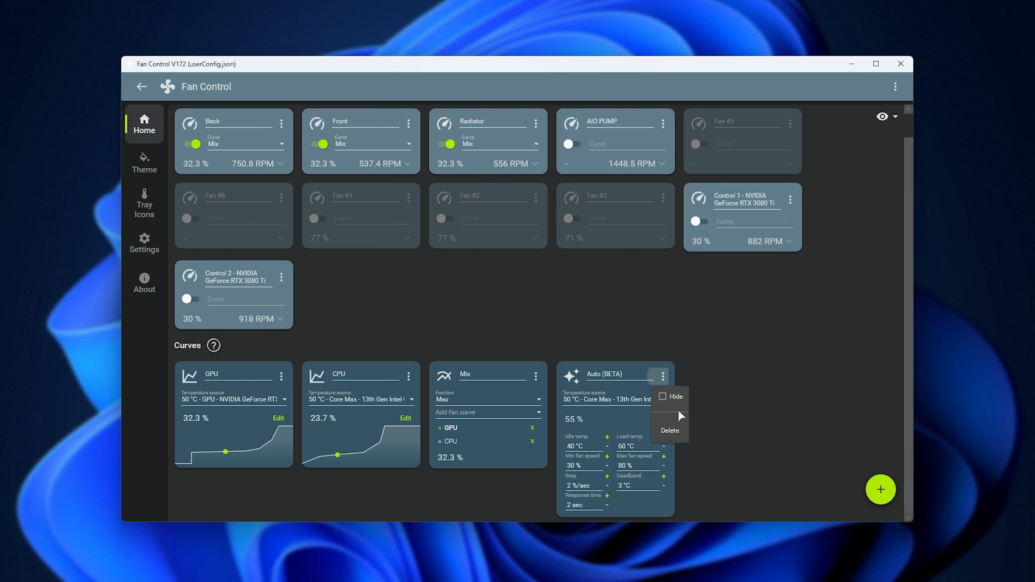
{"action": "left_click", "coordinate": [667, 431]}
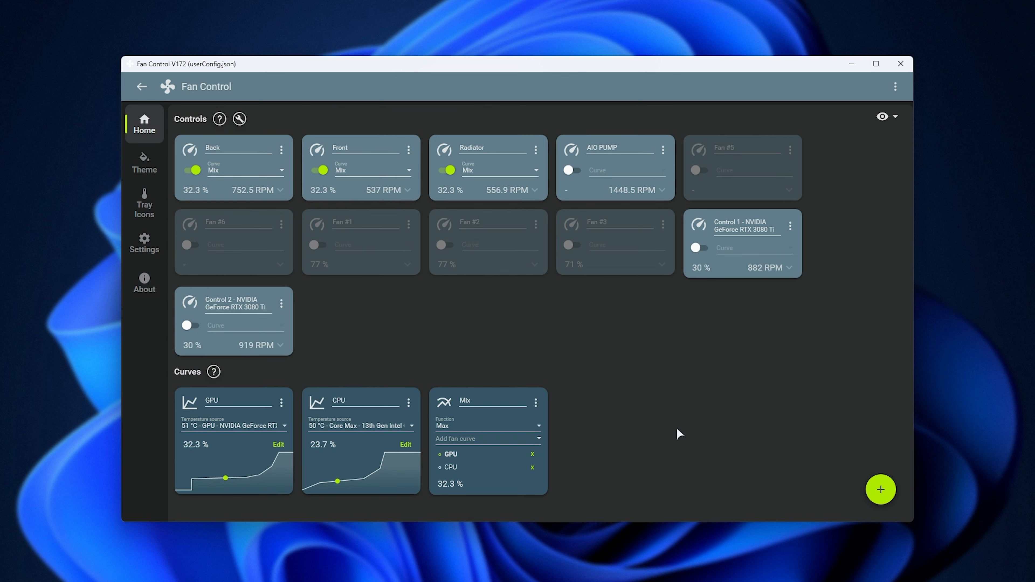
In the CPU graph, remove the point near 86 °C/57 % and move the 100 % point to about 80.1 °C.
{"action": "left_click", "coordinate": [405, 446]}
{"action": "right_click", "coordinate": [573, 289]}
{"action": "left_click", "coordinate": [586, 202]}
{"action": "left_click_drag", "start_coordinate": [586, 202], "coordinate": [553, 201]}
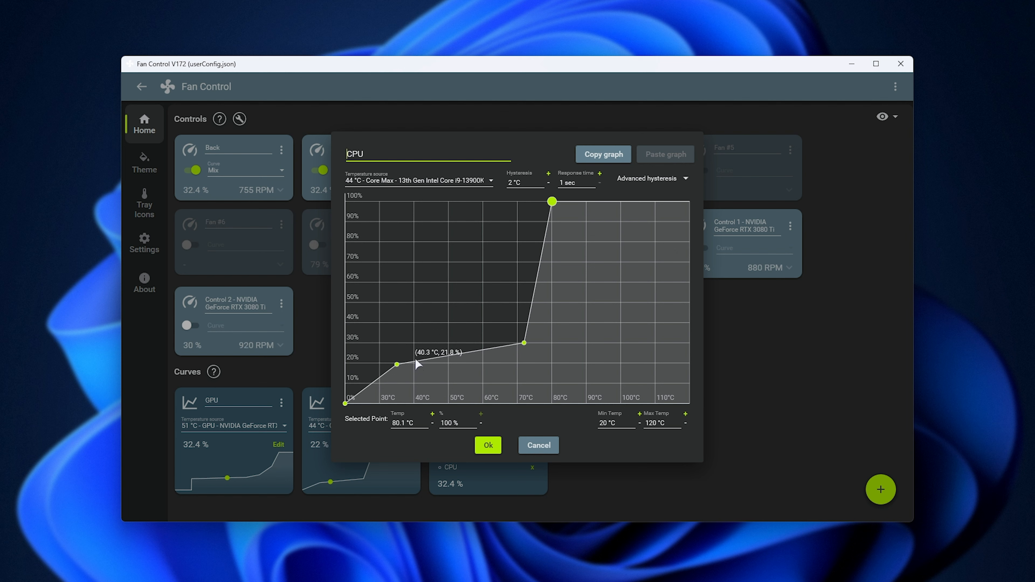
{"action": "left_click", "coordinate": [524, 343]}
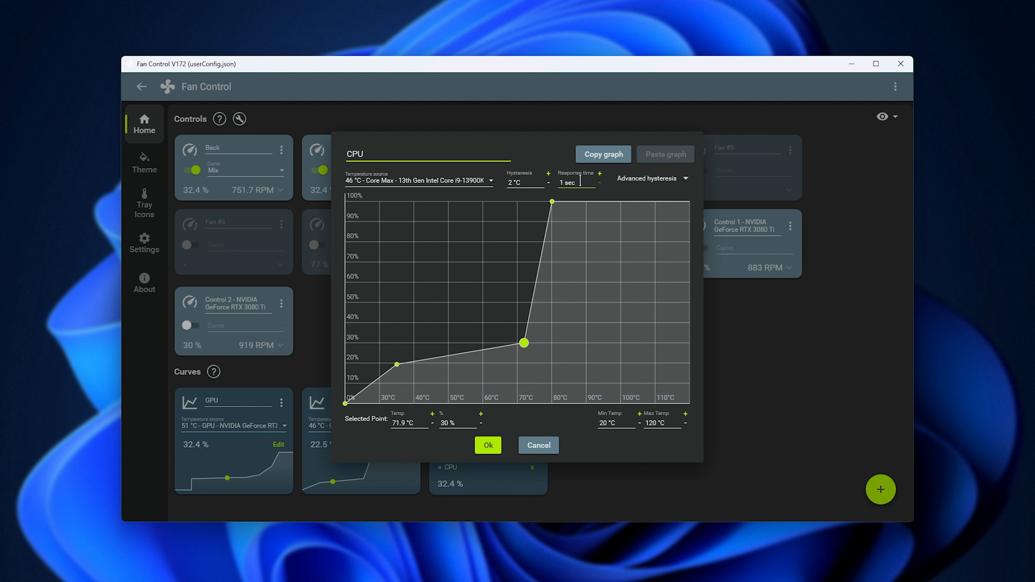
Try a response time of 2 sec and a hysteresis of 5 °C for the CPU graph.
{"action": "mouse_move", "coordinate": [573, 172]}
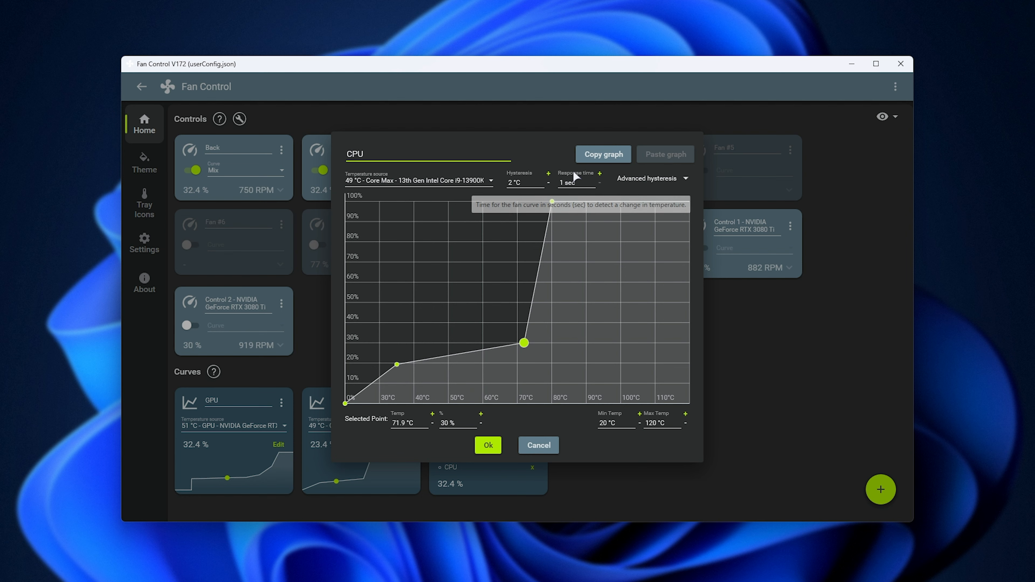
{"action": "left_click", "coordinate": [515, 185]}
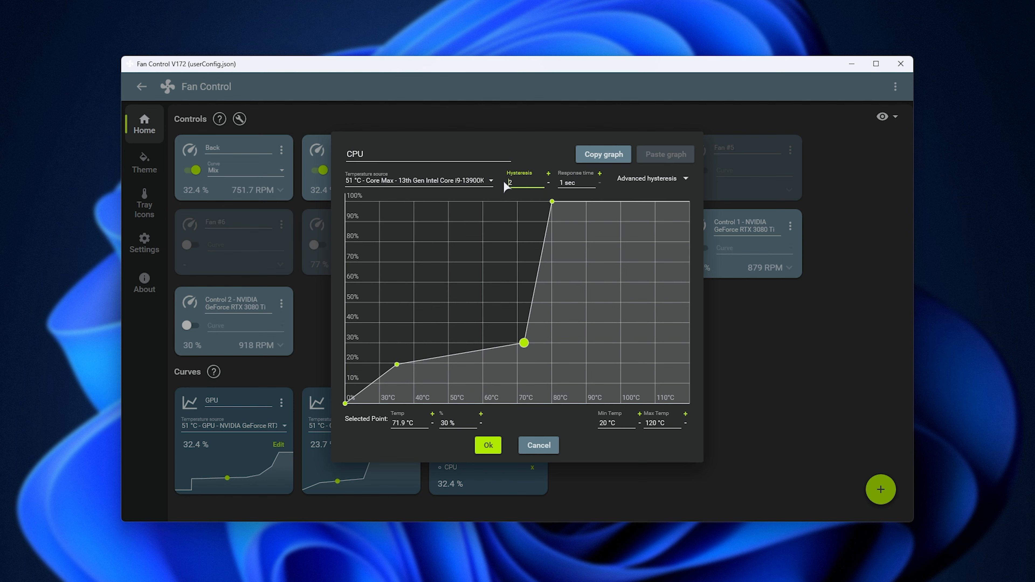
{"action": "left_click", "coordinate": [577, 183]}
{"action": "key", "text": "BackSpace"}
{"action": "type", "text": "2"}
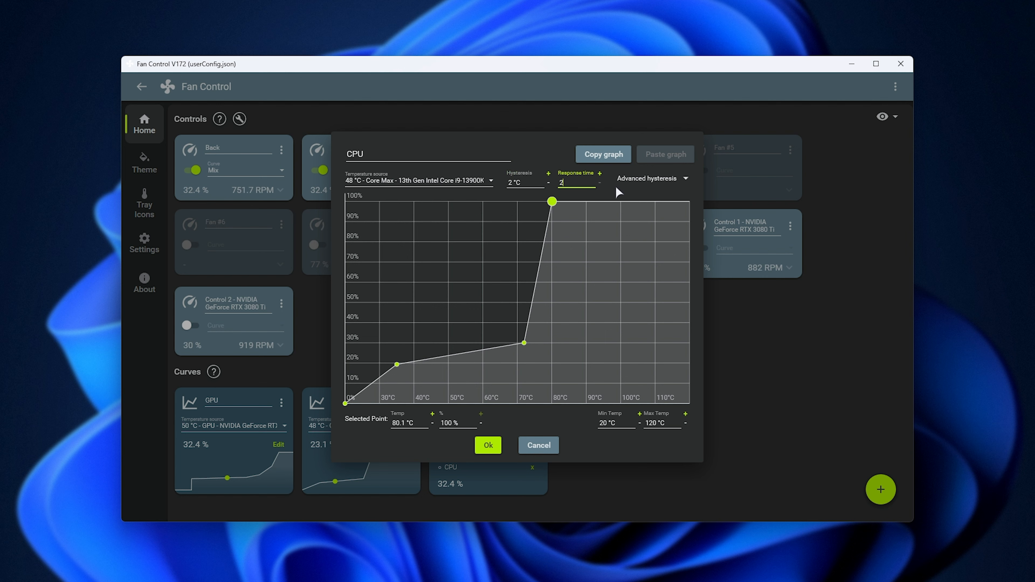
{"action": "left_click", "coordinate": [530, 183]}
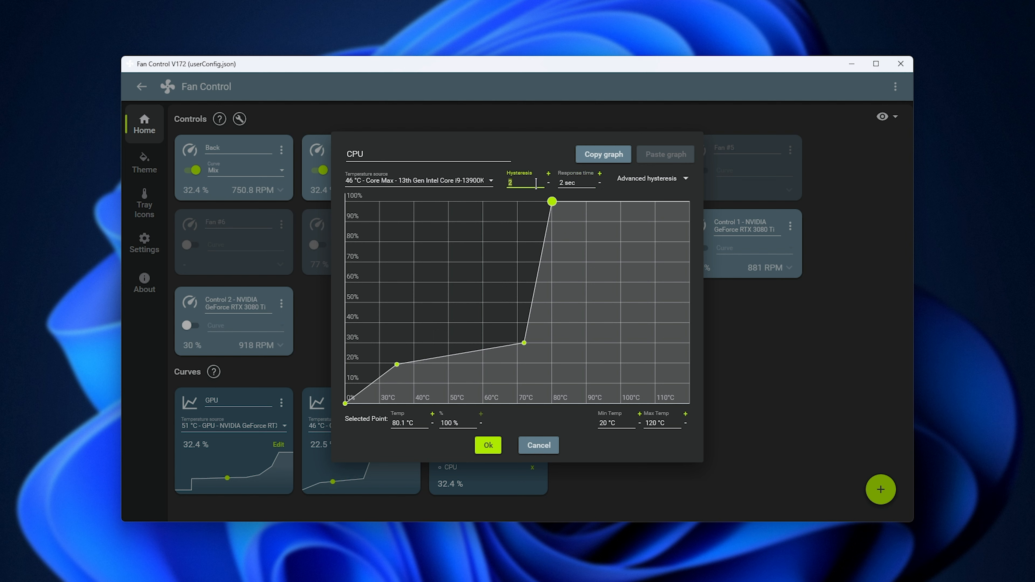
{"action": "key", "text": "BackSpace"}
{"action": "type", "text": "5"}
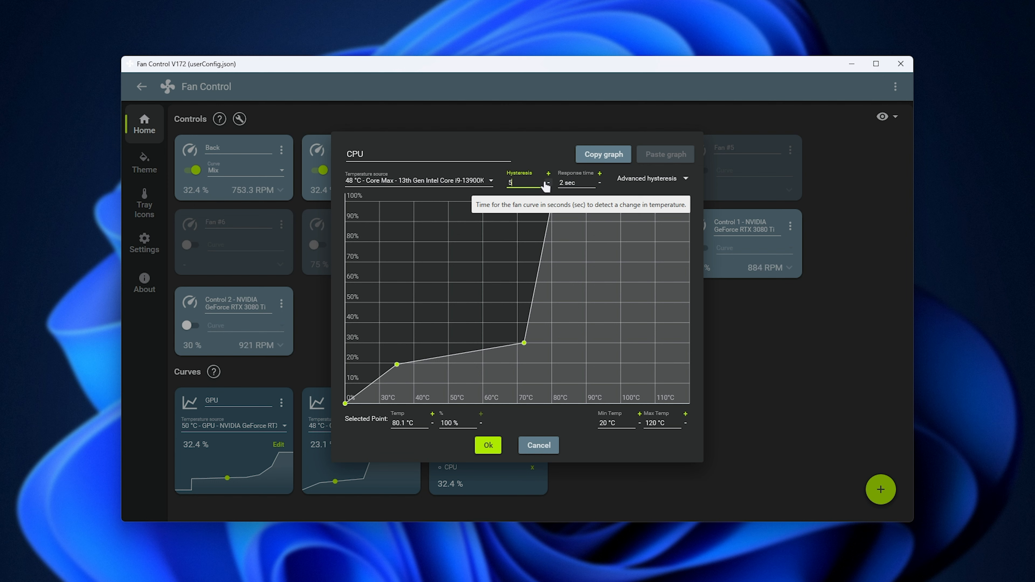
Set the CPU graph's hysteresis to 2 °C and response time to 1 sec, review the advanced hysteresis options, and accept the graph.
{"action": "double_click", "coordinate": [524, 185]}
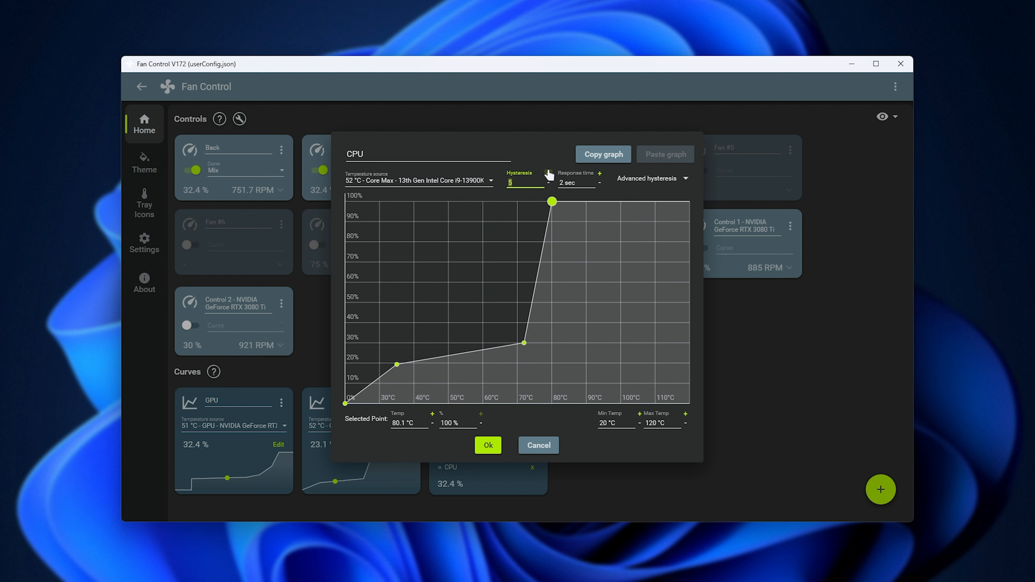
{"action": "type", "text": "2"}
{"action": "key", "text": "Return"}
{"action": "double_click", "coordinate": [581, 185]}
{"action": "type", "text": "1"}
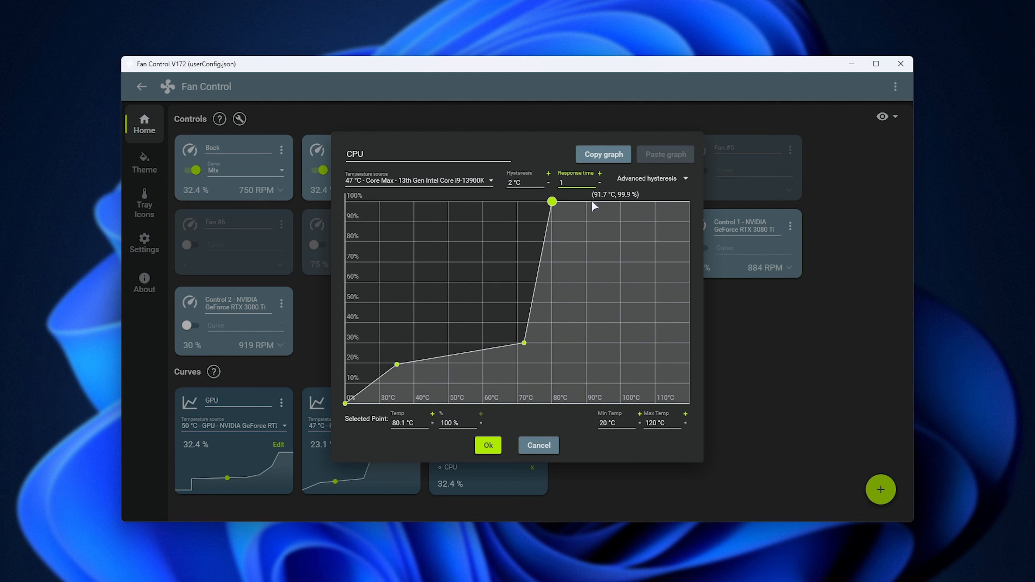
{"action": "left_click", "coordinate": [669, 178]}
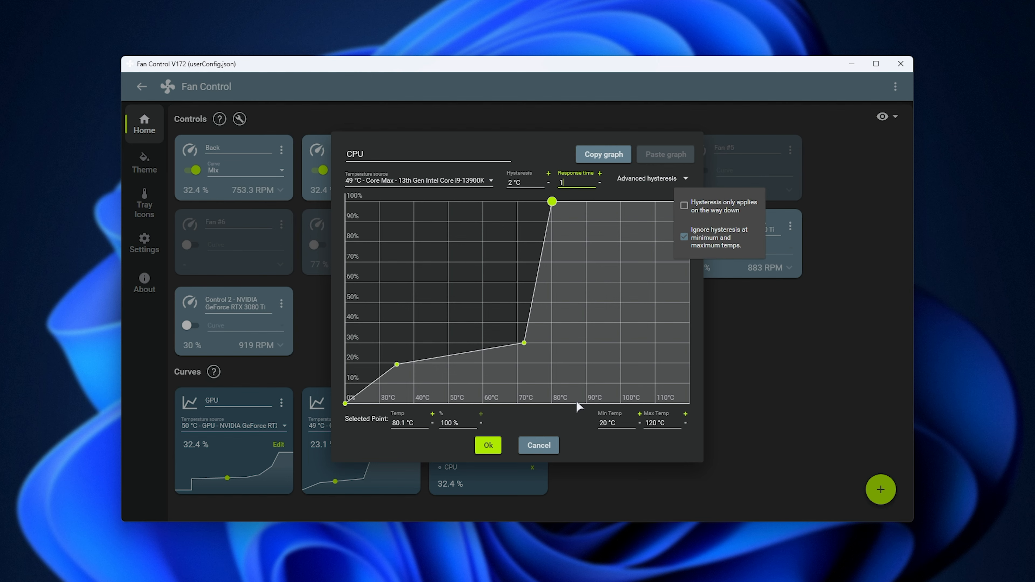
{"action": "left_click", "coordinate": [488, 445]}
{"action": "left_click", "coordinate": [488, 445]}
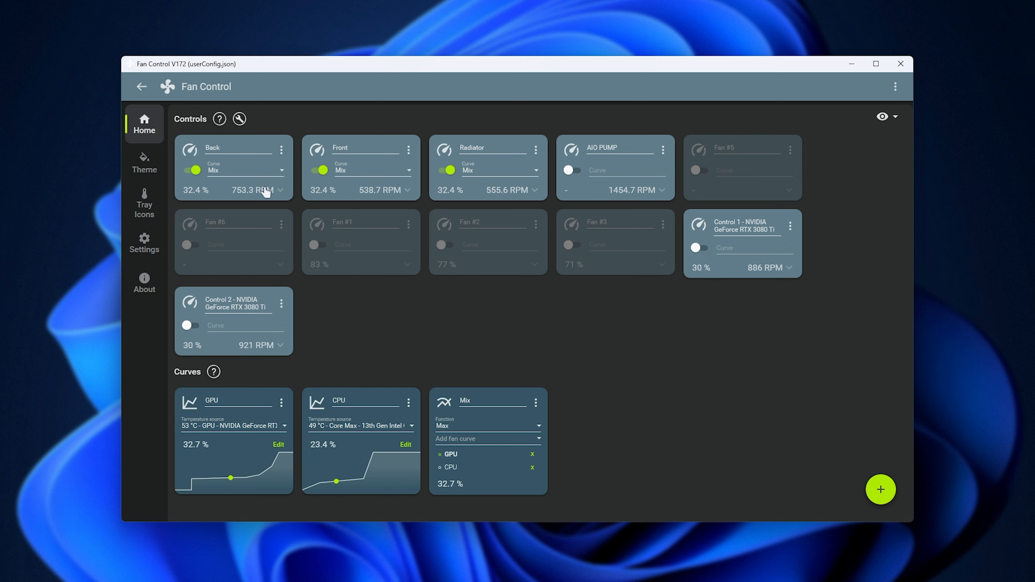
In the Back fan's detailed settings, set step up to 10 %/sec and step down to 2 %/sec.
{"action": "left_click", "coordinate": [266, 191]}
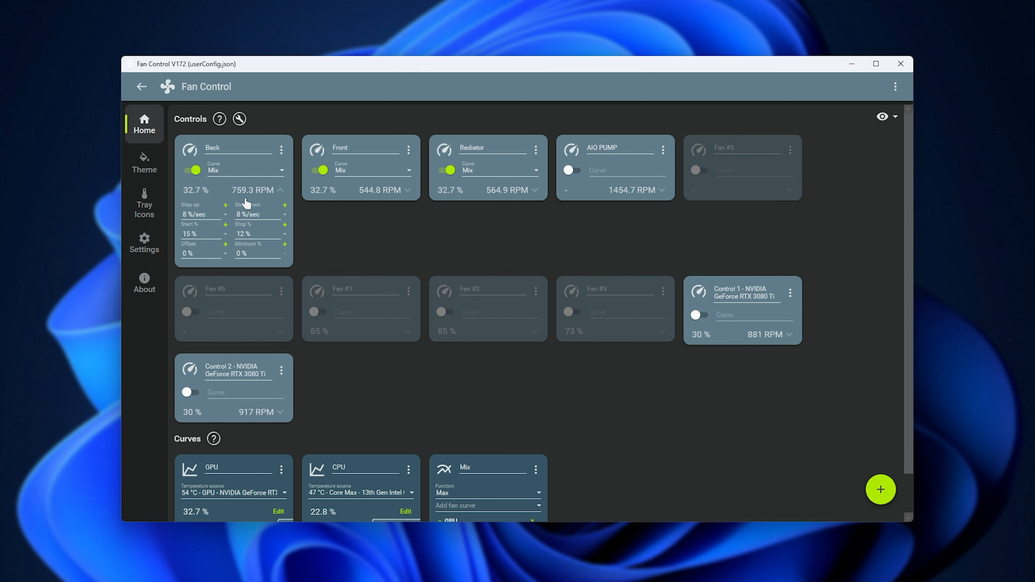
{"action": "left_click", "coordinate": [208, 214]}
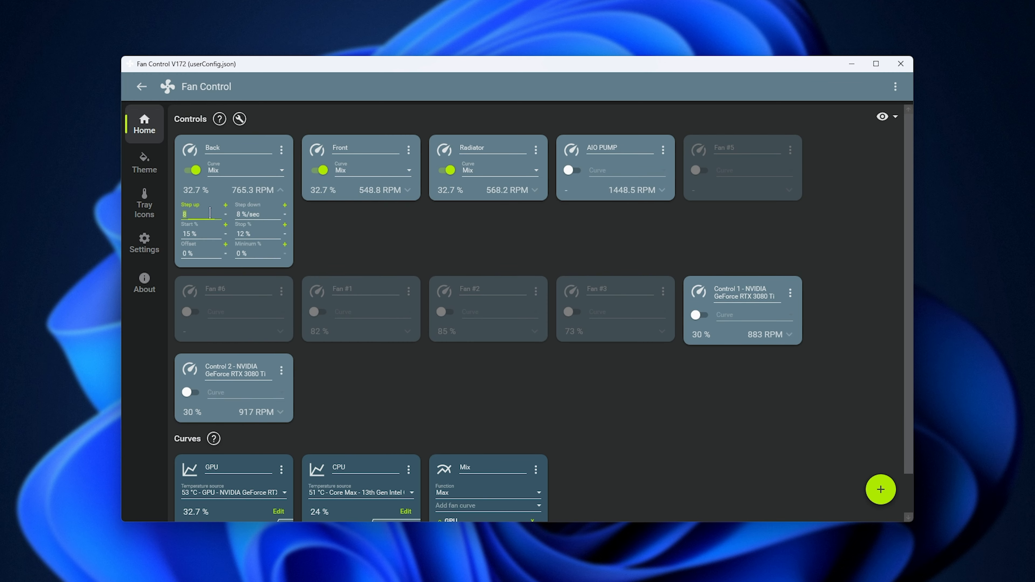
{"action": "left_click", "coordinate": [263, 214]}
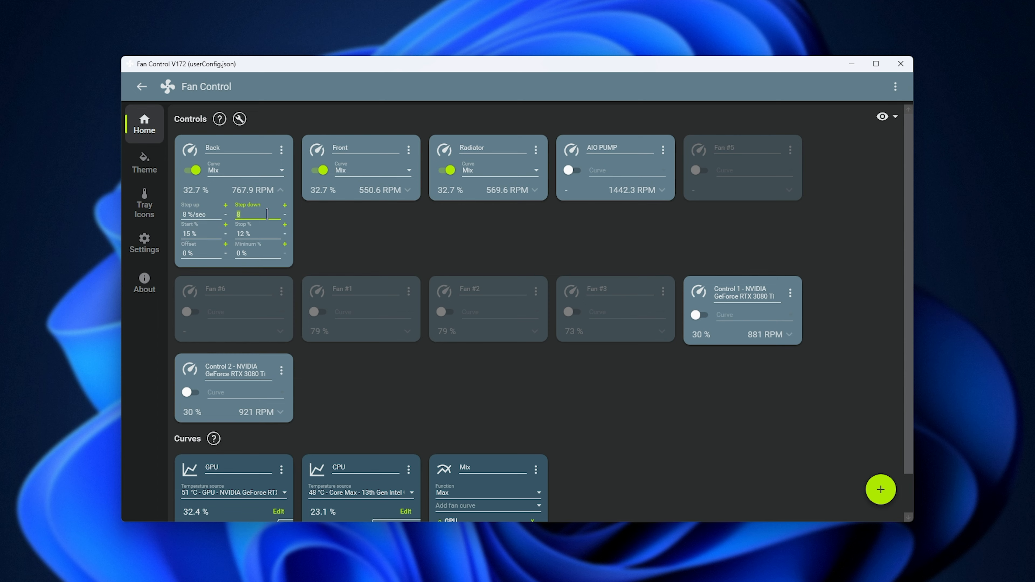
{"action": "left_click", "coordinate": [204, 215]}
{"action": "type", "text": "10"}
{"action": "left_click", "coordinate": [269, 213]}
{"action": "left_click", "coordinate": [307, 219]}
Set the Back fan's offset to -3 % and its minimum to 30 %.
{"action": "left_click", "coordinate": [227, 255]}
{"action": "left_click", "coordinate": [227, 255]}
{"action": "left_click", "coordinate": [226, 254]}
{"action": "left_click", "coordinate": [273, 251]}
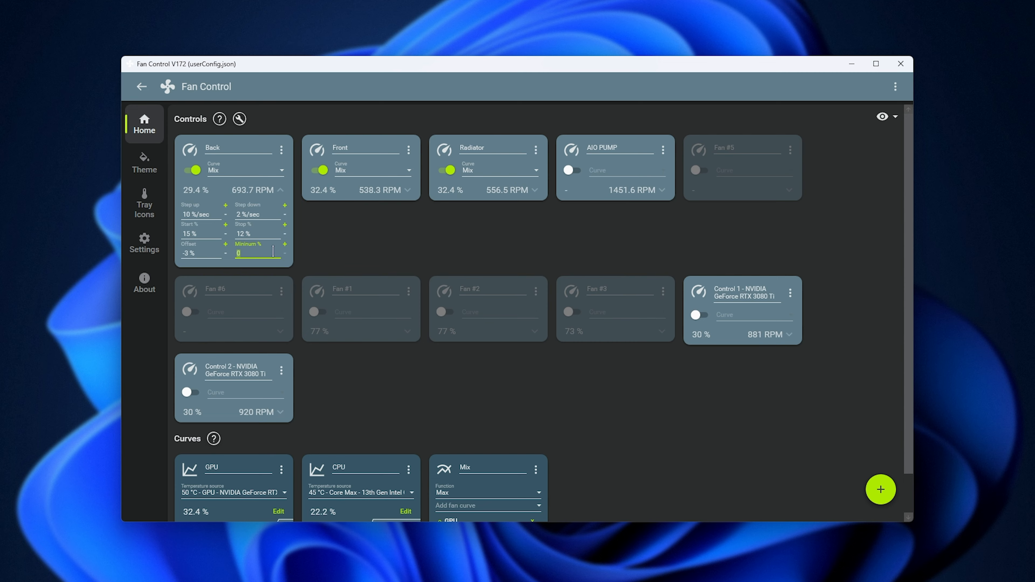
{"action": "type", "text": "30"}
{"action": "key", "text": "Return"}
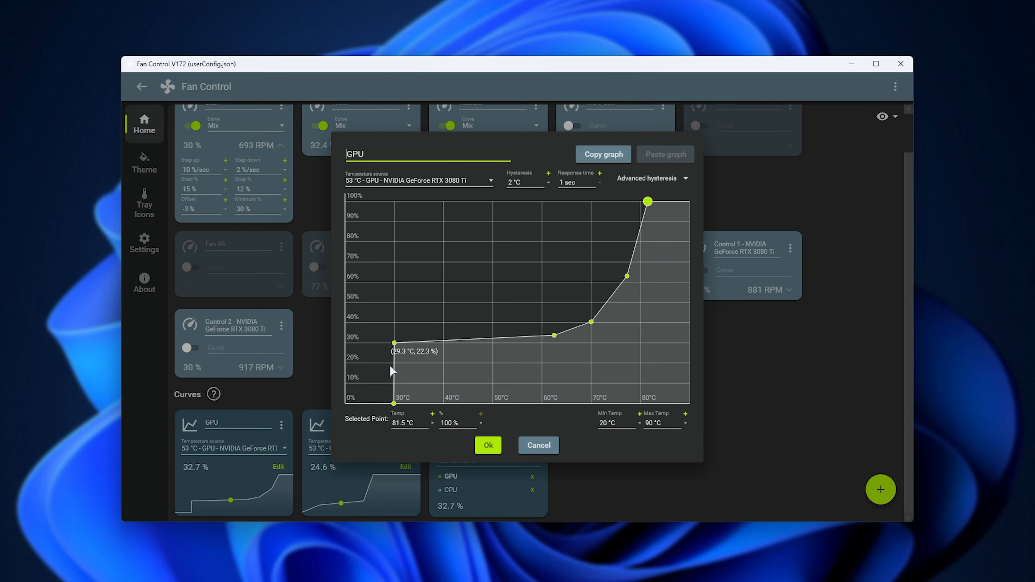
Try reshaping the GPU graph by moving its 0 % point to 20 °C and its 30 % point to 48 °C/31.4 %, and discard the changes.
{"action": "left_click_drag", "start_coordinate": [393, 403], "coordinate": [345, 404]}
{"action": "left_click_drag", "start_coordinate": [395, 343], "coordinate": [483, 340]}
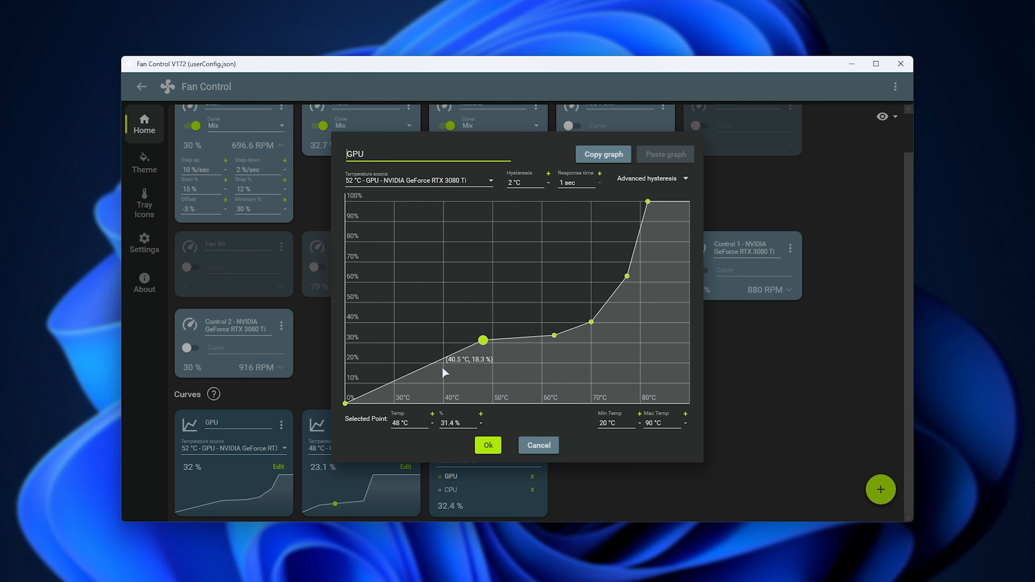
{"action": "left_click", "coordinate": [539, 445]}
Hide the AIO PUMP control card and turn off Show Hidden Cards.
{"action": "scroll", "coordinate": [573, 438], "scroll_direction": "up", "scroll_amount": 1}
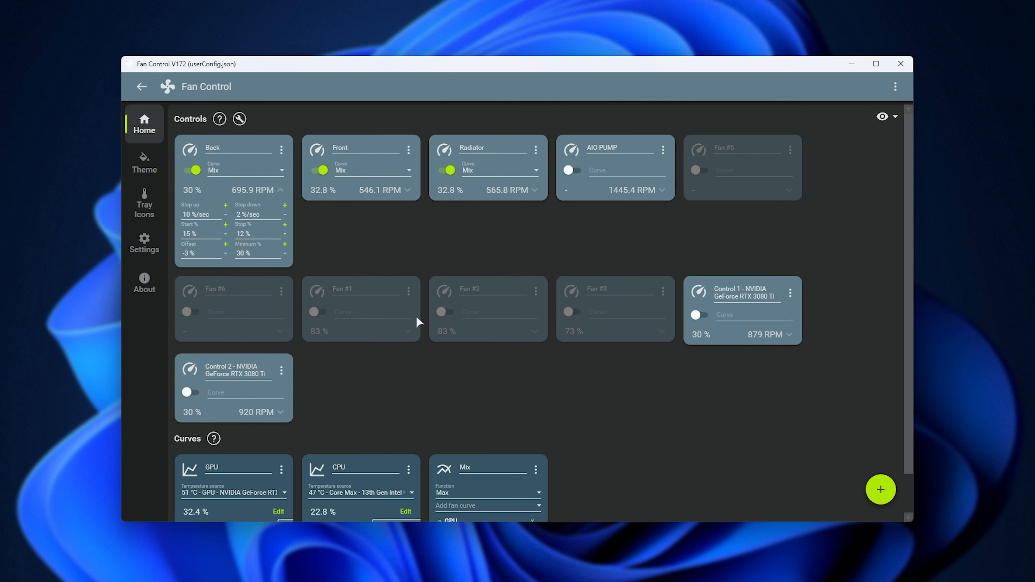
{"action": "left_click", "coordinate": [663, 151]}
{"action": "left_click", "coordinate": [681, 210]}
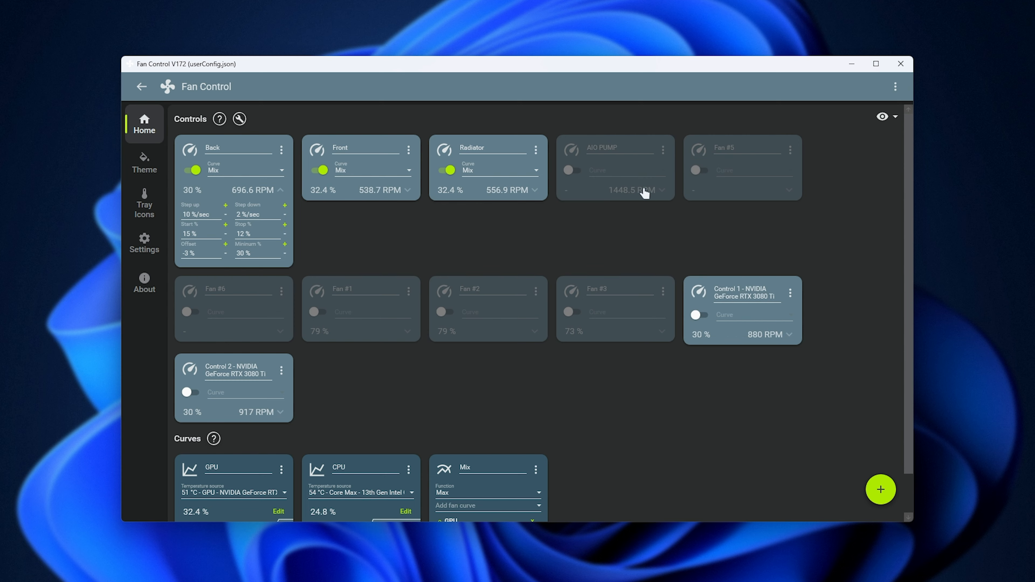
{"action": "scroll", "coordinate": [487, 291], "scroll_direction": "down", "scroll_amount": 1}
{"action": "scroll", "coordinate": [536, 439], "scroll_direction": "up", "scroll_amount": 1}
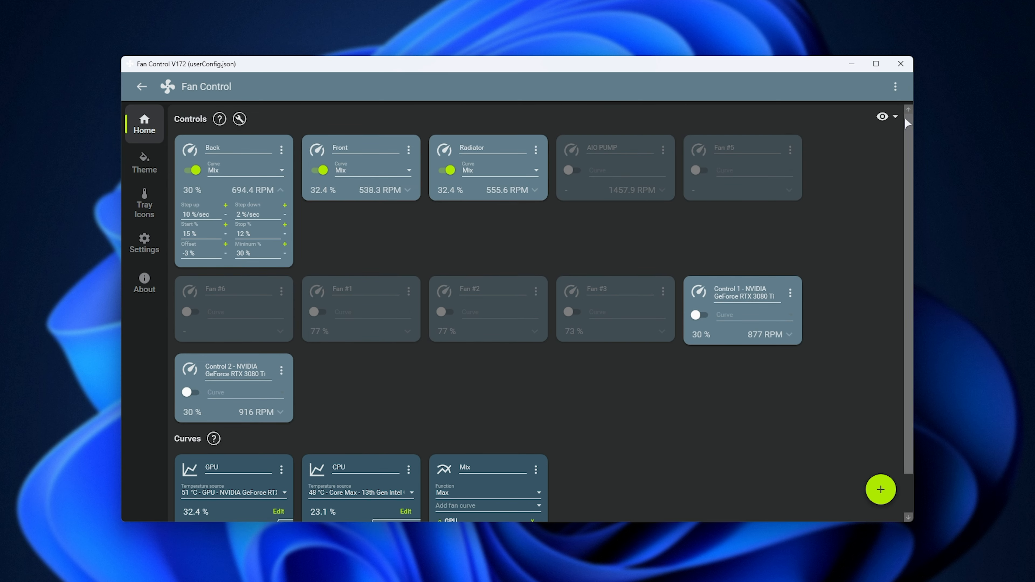
{"action": "left_click", "coordinate": [895, 117]}
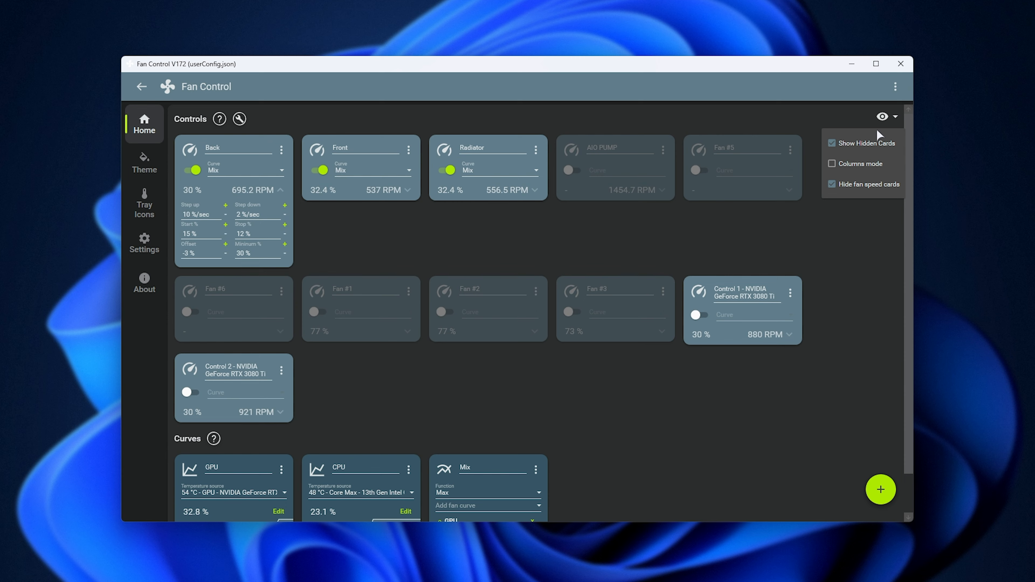
{"action": "left_click", "coordinate": [837, 143]}
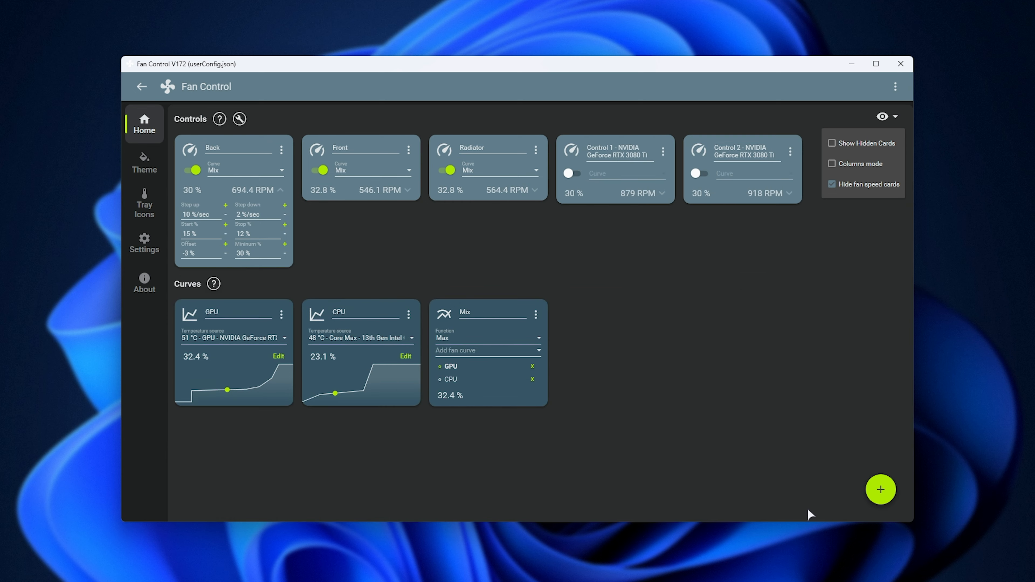
{"action": "left_click", "coordinate": [728, 418]}
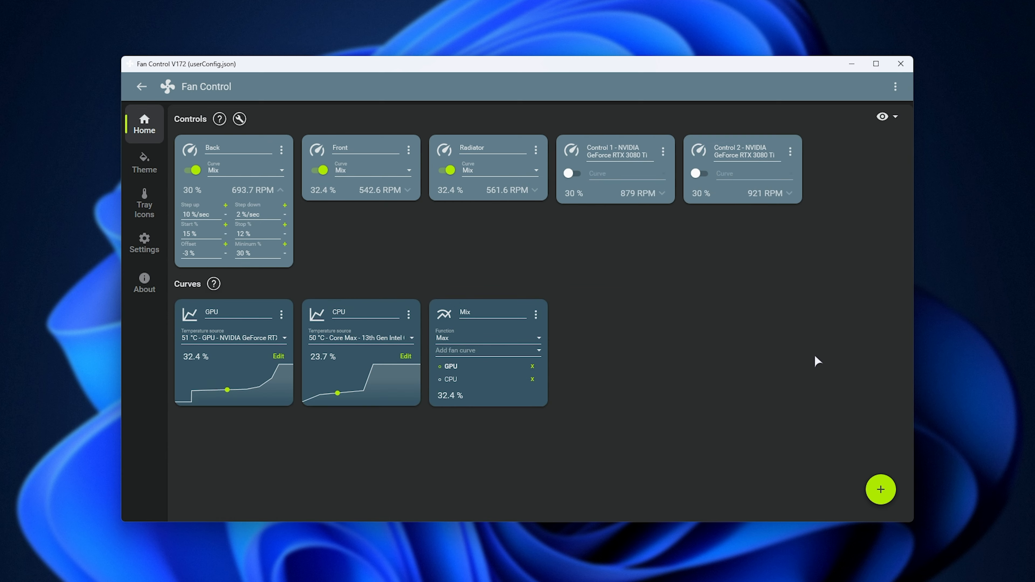
Preview Columns mode and the fan speed cards, restoring both display options after each preview.
{"action": "mouse_move", "coordinate": [882, 117]}
{"action": "left_click", "coordinate": [843, 162]}
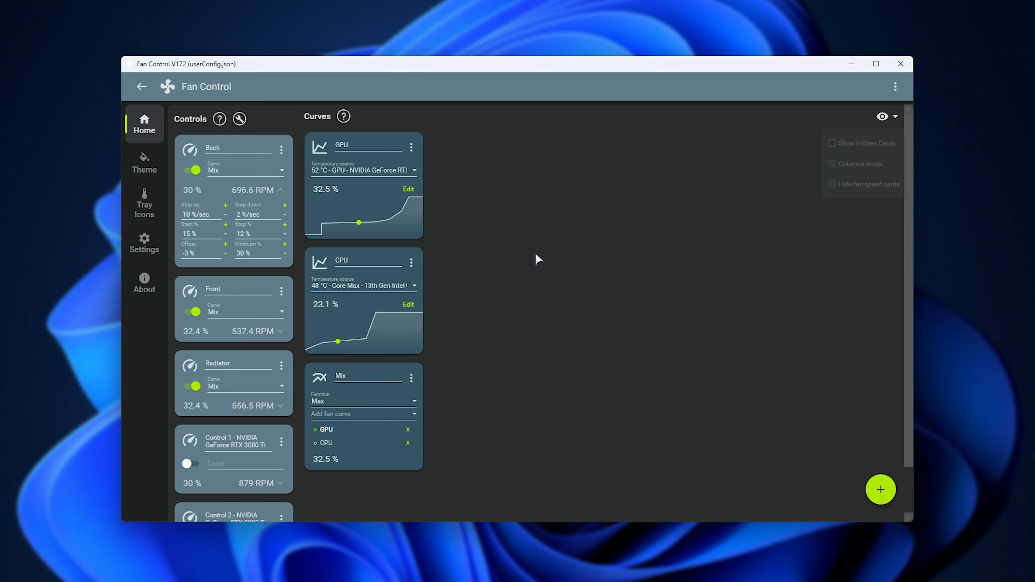
{"action": "mouse_move", "coordinate": [885, 119]}
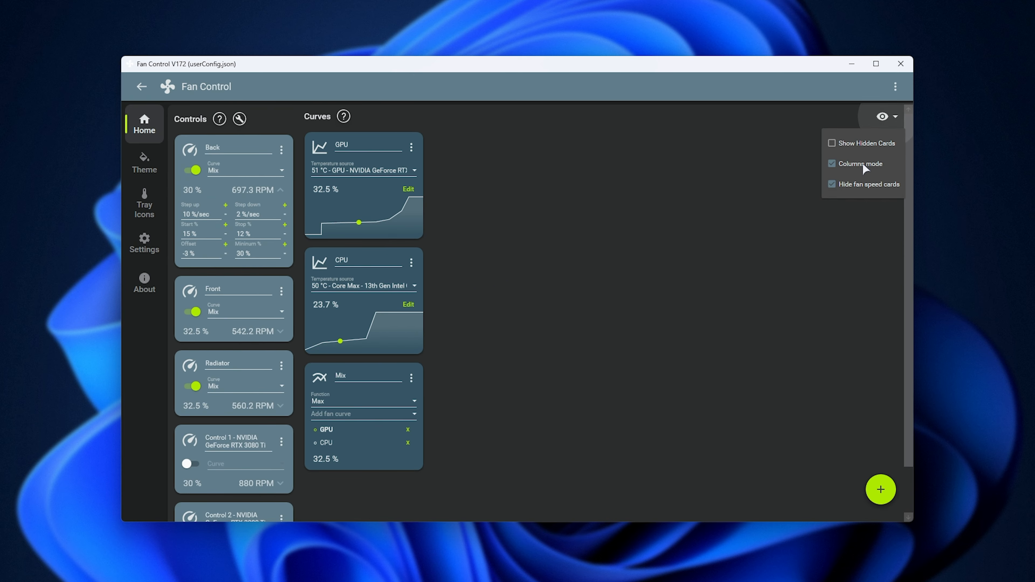
{"action": "left_click", "coordinate": [863, 165]}
{"action": "left_click", "coordinate": [848, 185]}
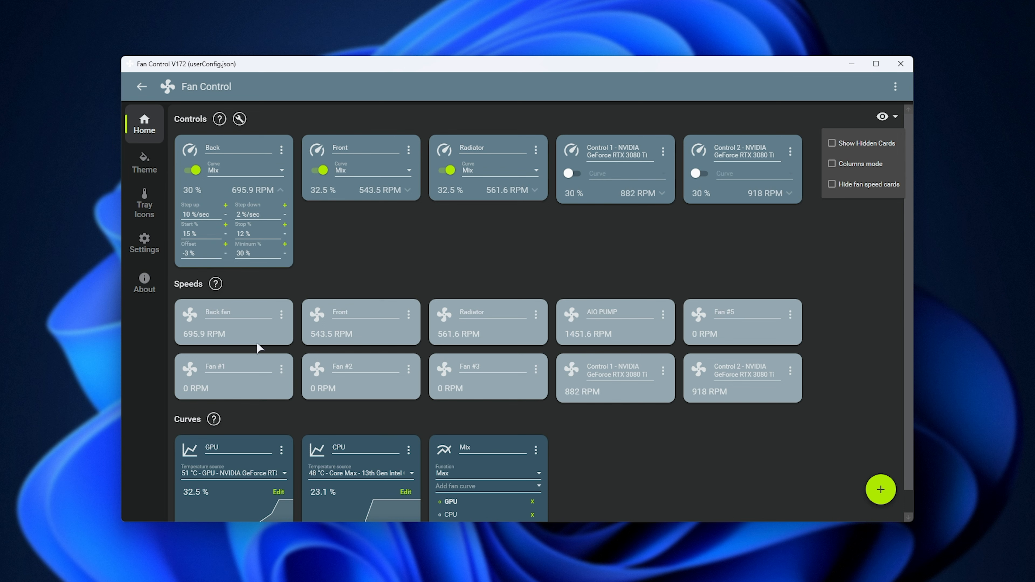
{"action": "left_click", "coordinate": [853, 187]}
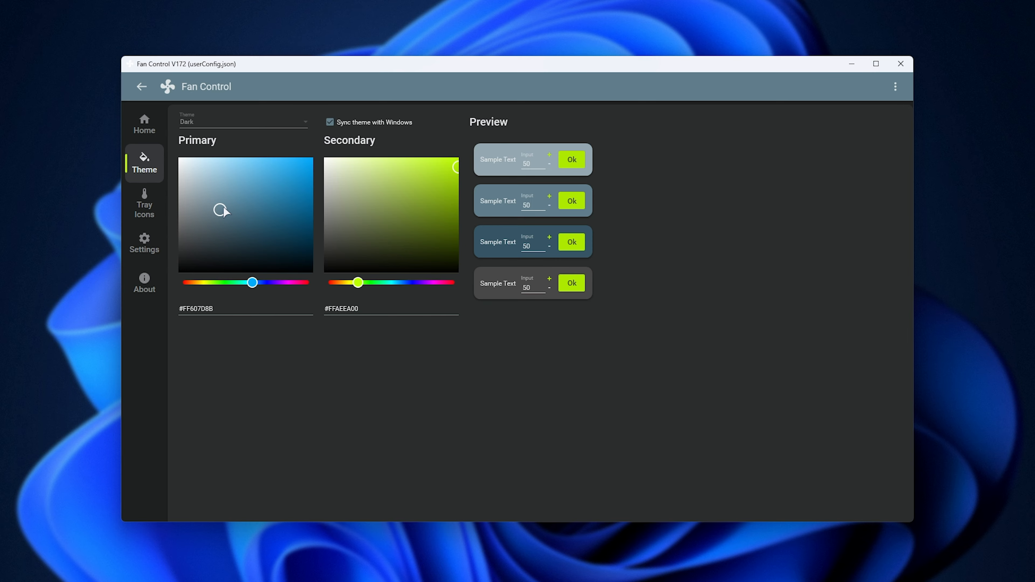
Try the bright blue #FF00ABFF as the theme's primary color and check how the Home cards look.
{"action": "left_click_drag", "start_coordinate": [220, 210], "coordinate": [320, 163]}
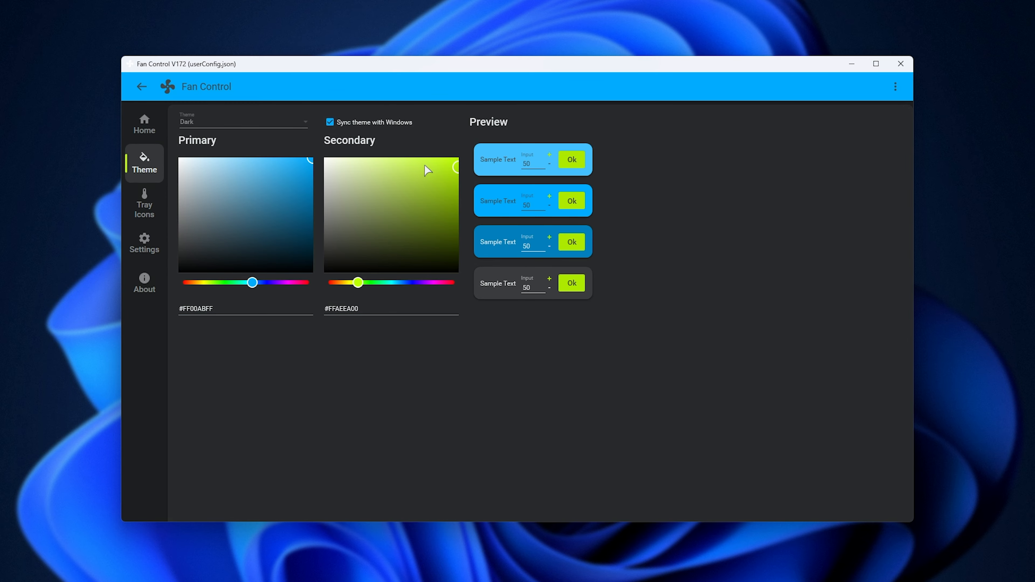
{"action": "left_click", "coordinate": [145, 124]}
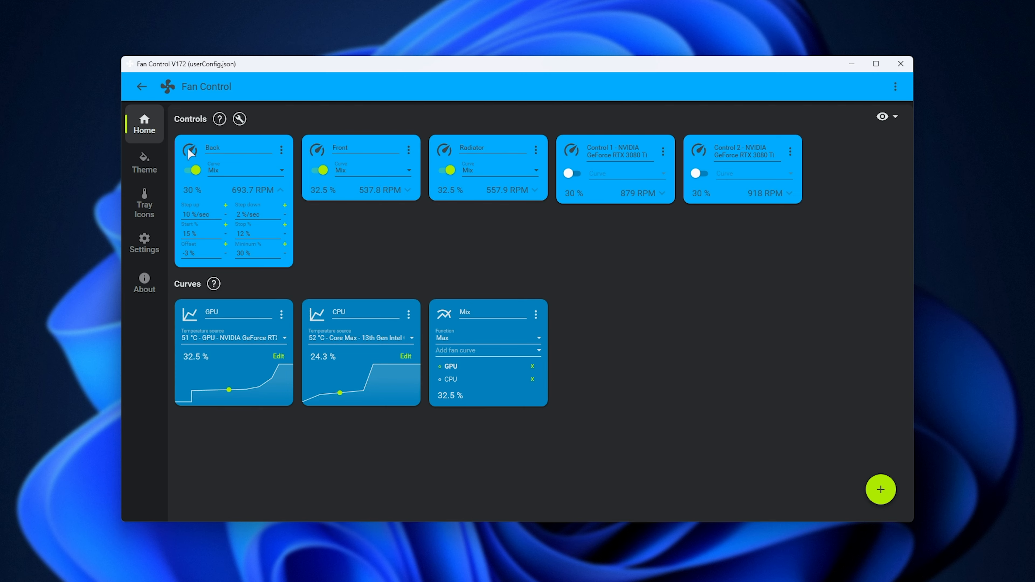
{"action": "left_click", "coordinate": [144, 163]}
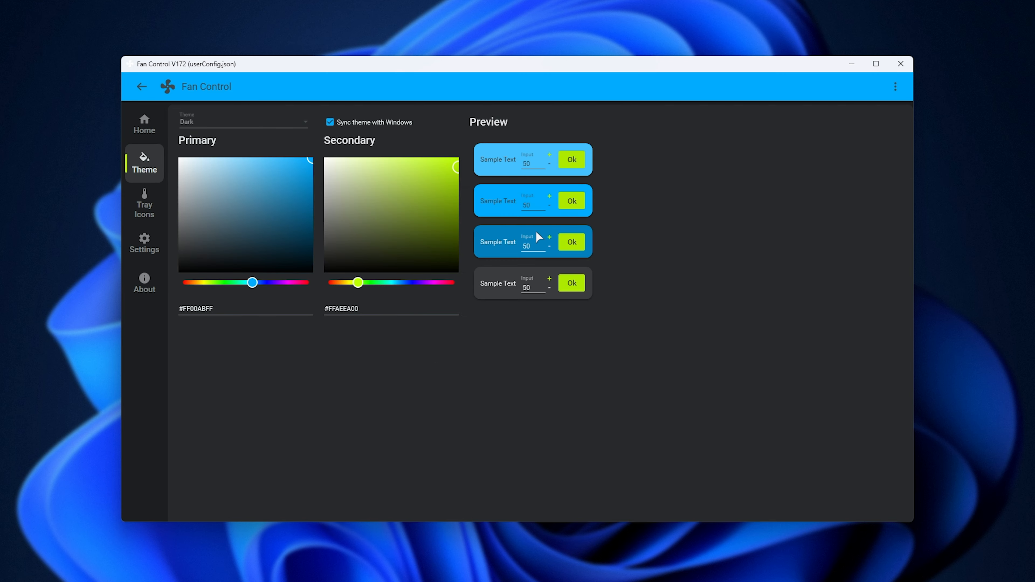
Set the theme's primary color to green #FF31903A, check it on the Home page, and open the tray icon settings.
{"action": "left_click", "coordinate": [265, 208]}
{"action": "left_click", "coordinate": [226, 282]}
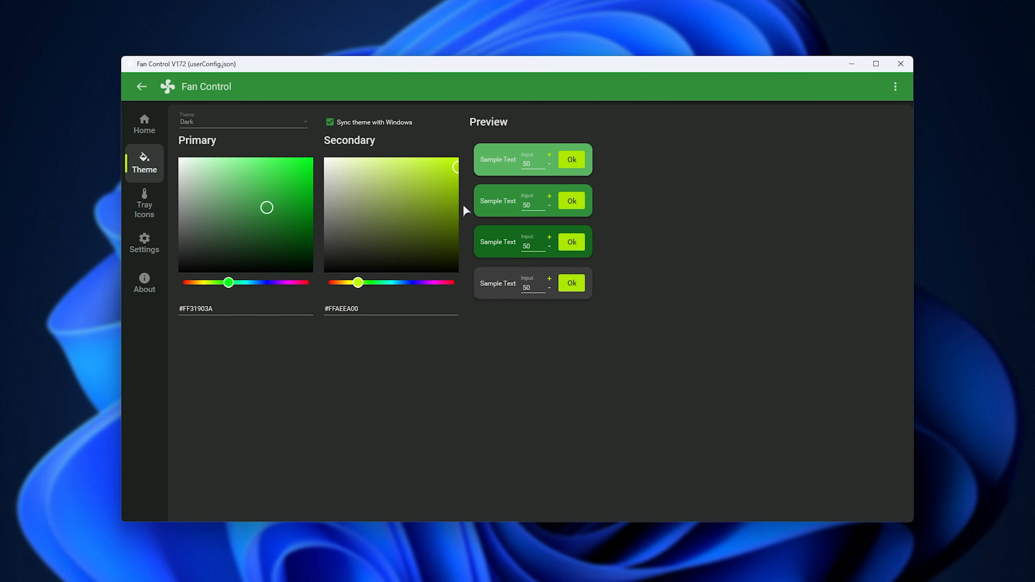
{"action": "left_click", "coordinate": [144, 127]}
{"action": "left_click", "coordinate": [144, 163]}
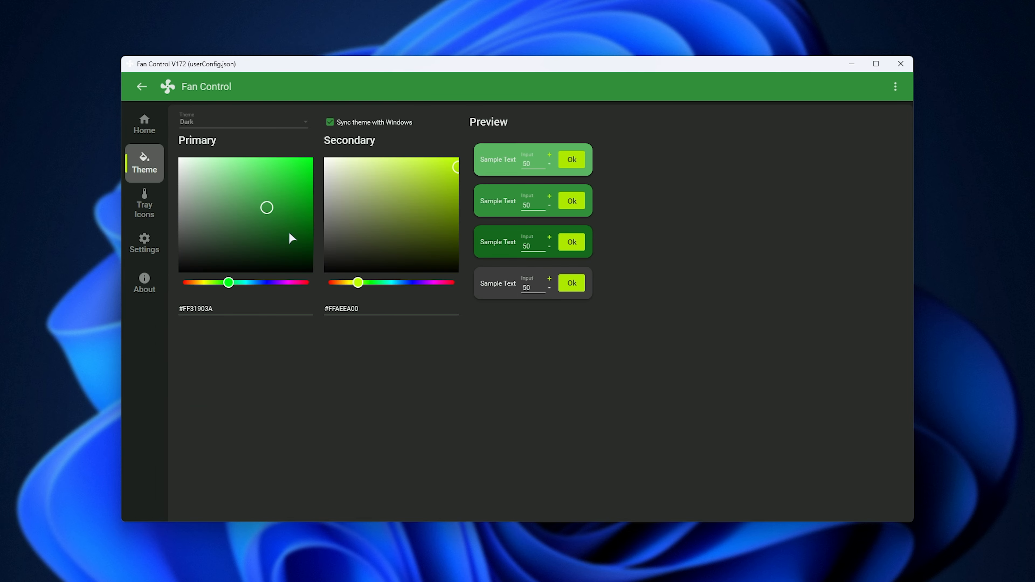
{"action": "left_click", "coordinate": [144, 204]}
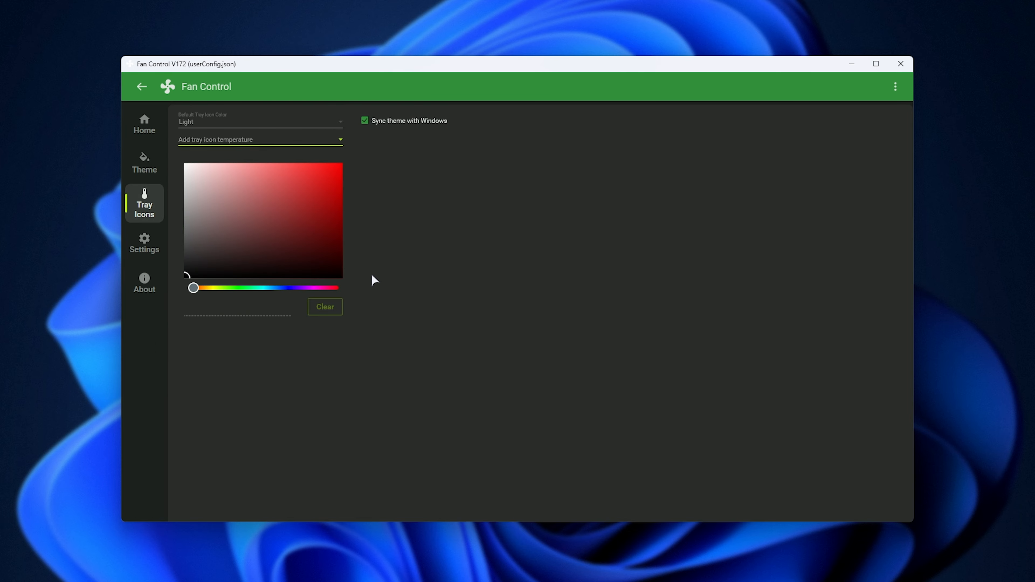
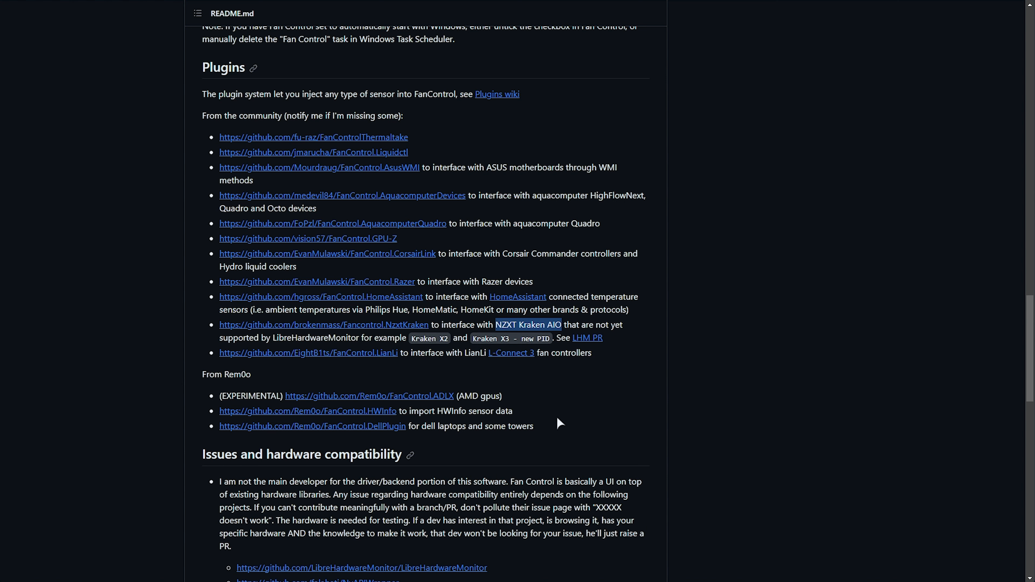
Highlight the list of plugins in the Fan Control GitHub README and clear the selection.
{"action": "left_click_drag", "start_coordinate": [562, 424], "coordinate": [202, 93]}
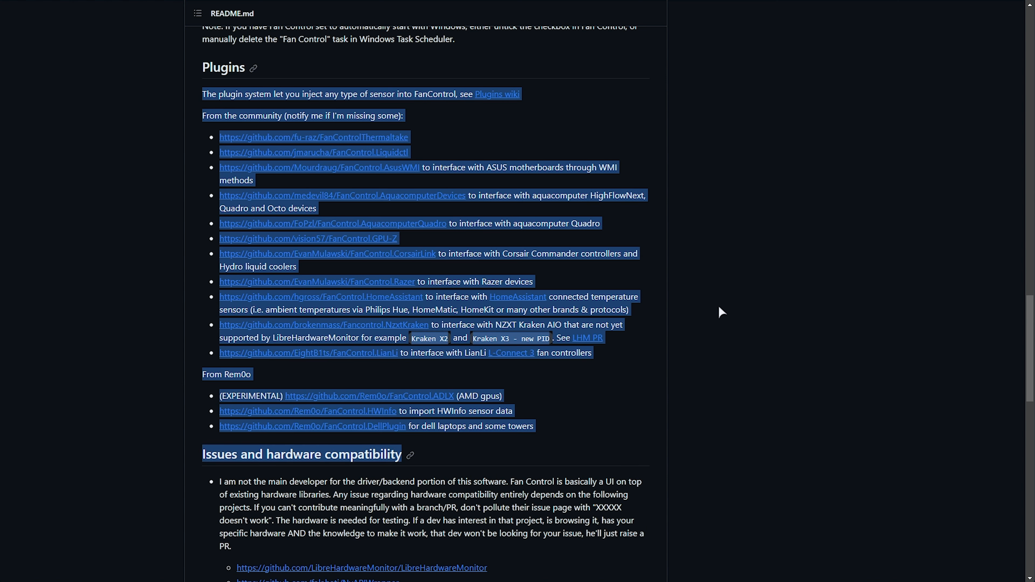
{"action": "left_click", "coordinate": [728, 323]}
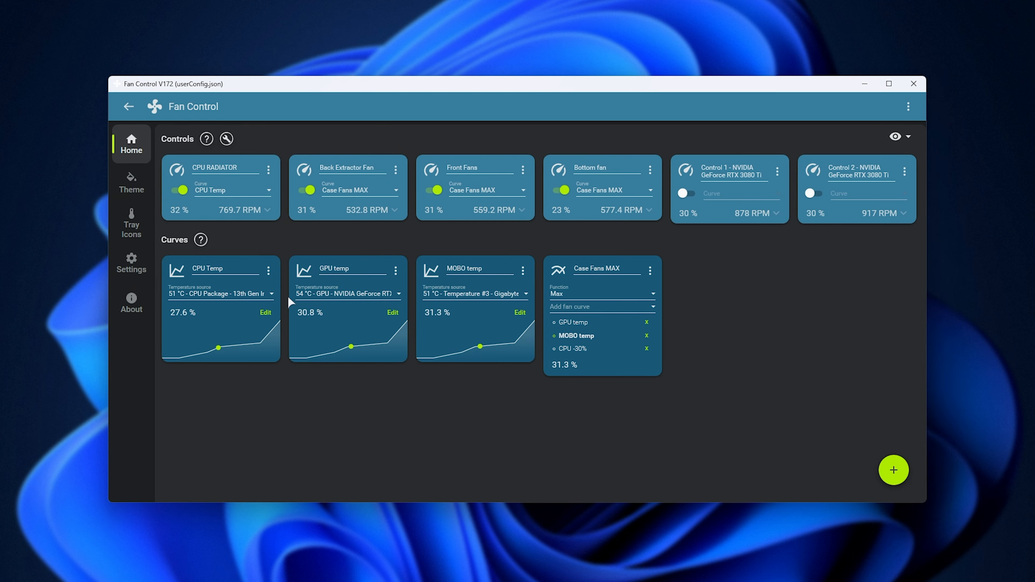
Inspect the 30%, 40% and 100% points of the GPU temp curve and close its editor.
{"action": "left_click", "coordinate": [299, 322]}
{"action": "left_click", "coordinate": [516, 343]}
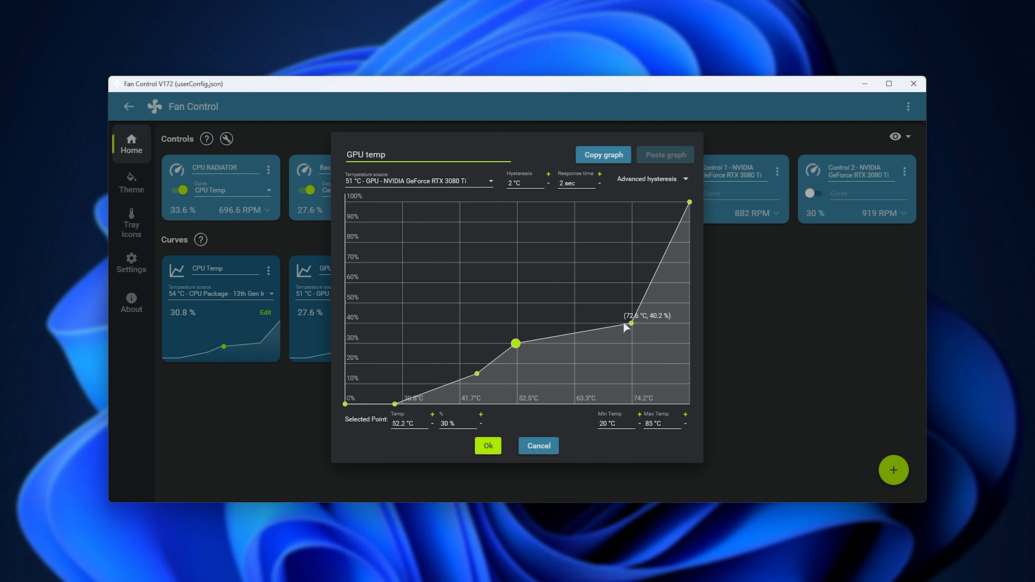
{"action": "left_click", "coordinate": [631, 323]}
{"action": "left_click", "coordinate": [689, 202]}
{"action": "left_click", "coordinate": [488, 447]}
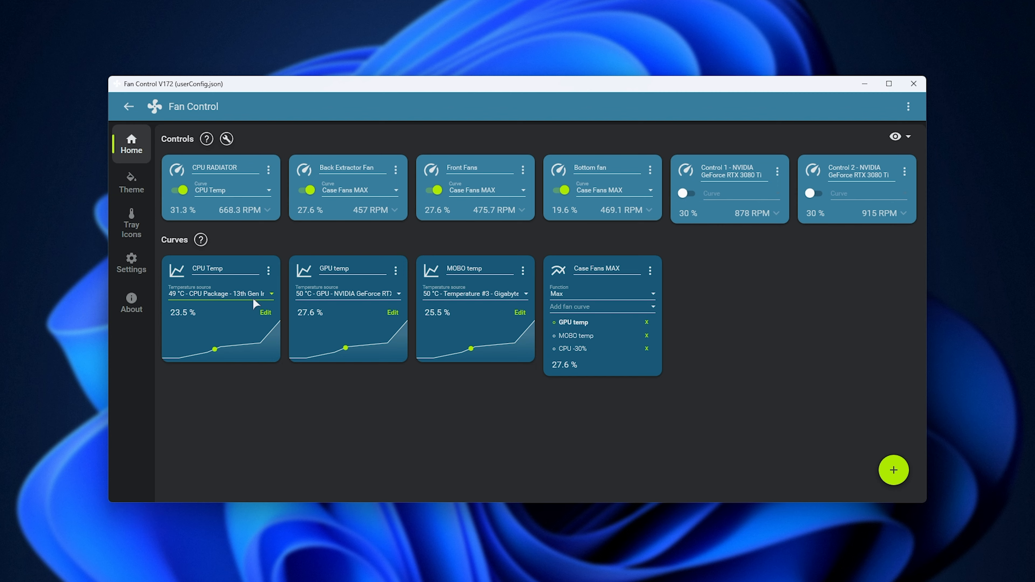
Review the CPU Temp curve graph, cancel its editor, and check the curve choices for the CPU RADIATOR control.
{"action": "left_click", "coordinate": [265, 313]}
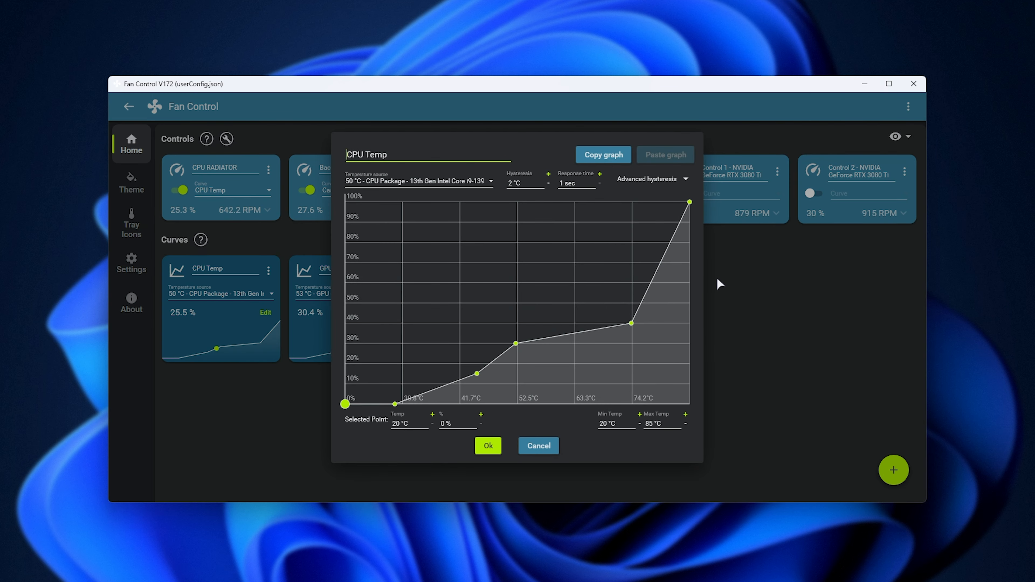
{"action": "left_click", "coordinate": [548, 446]}
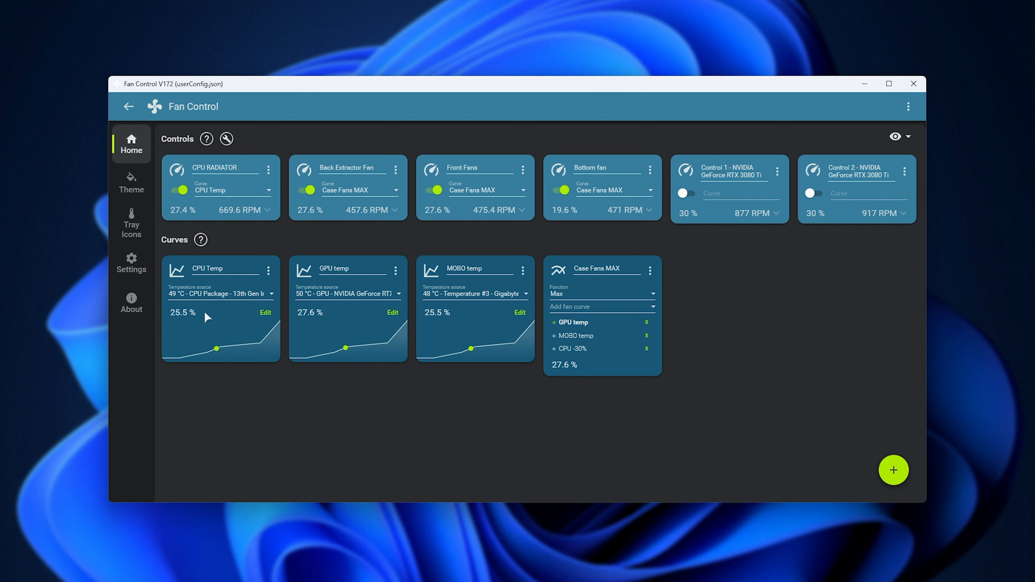
{"action": "left_click", "coordinate": [228, 189]}
{"action": "left_click", "coordinate": [338, 243]}
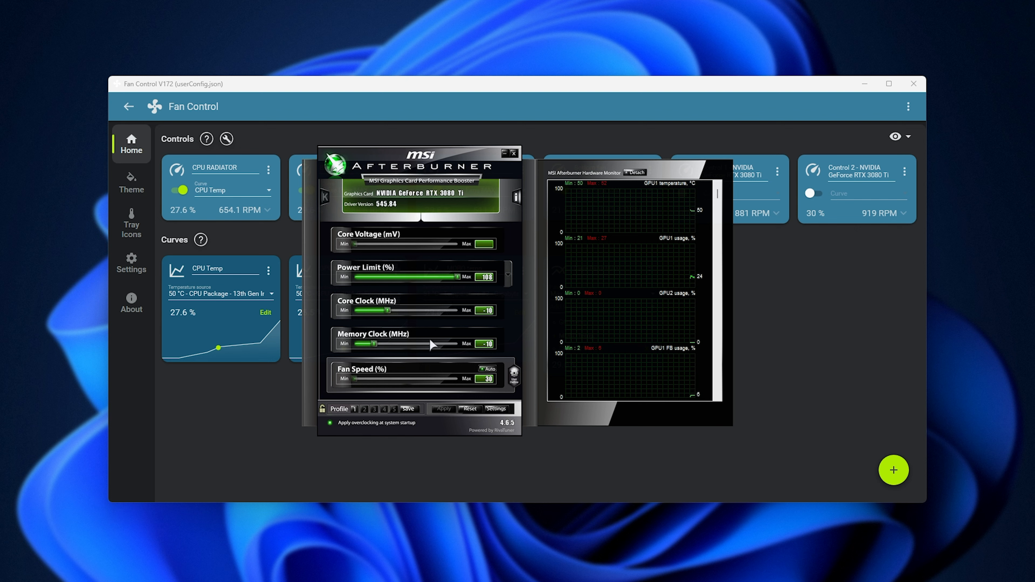
In MSI Afterburner, try user-defined fan control, review the software automatic fan control option, cancel the properties and close Afterburner.
{"action": "left_click", "coordinate": [516, 375]}
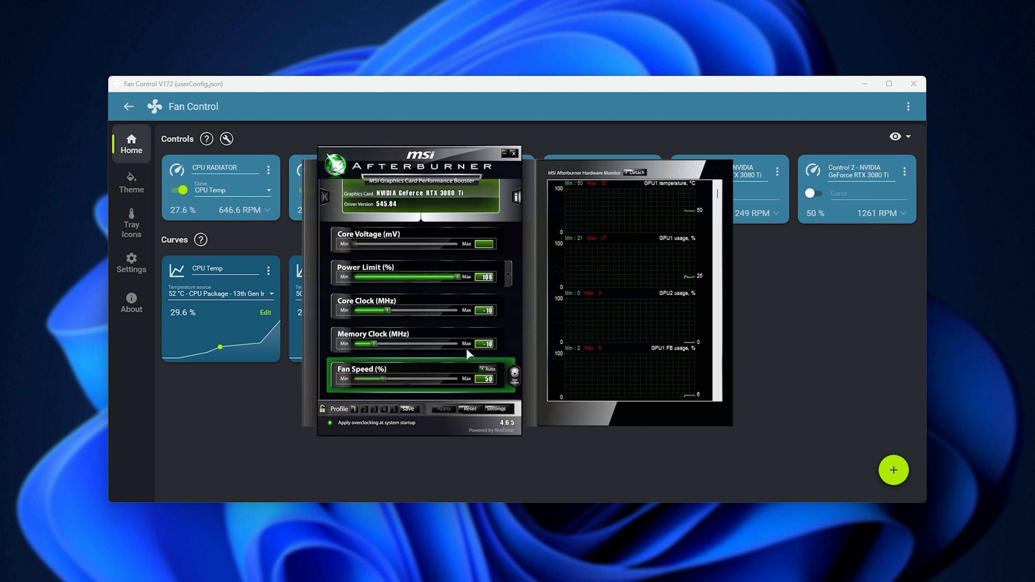
{"action": "left_click", "coordinate": [495, 408]}
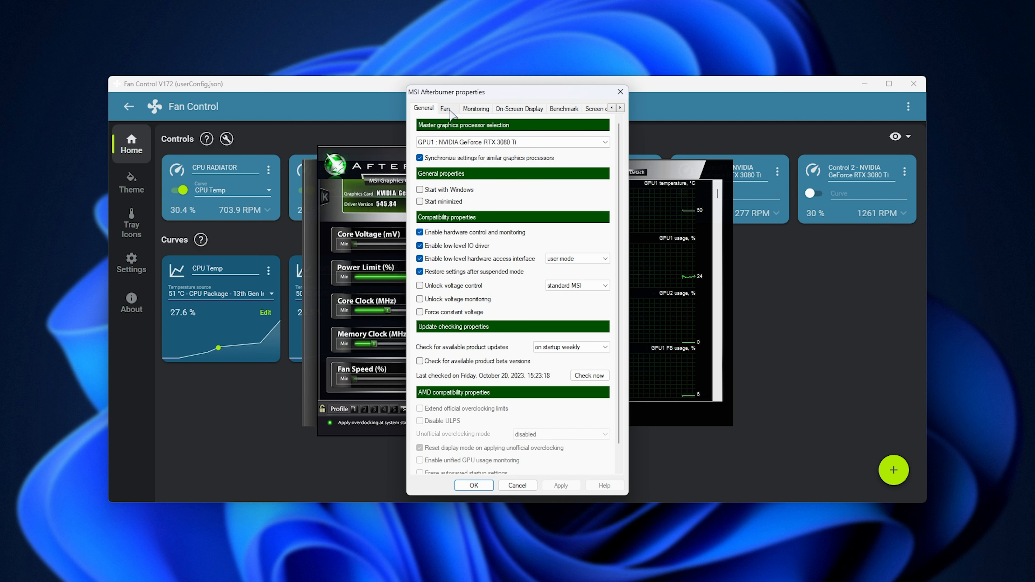
{"action": "left_click", "coordinate": [442, 109]}
{"action": "left_click", "coordinate": [473, 141]}
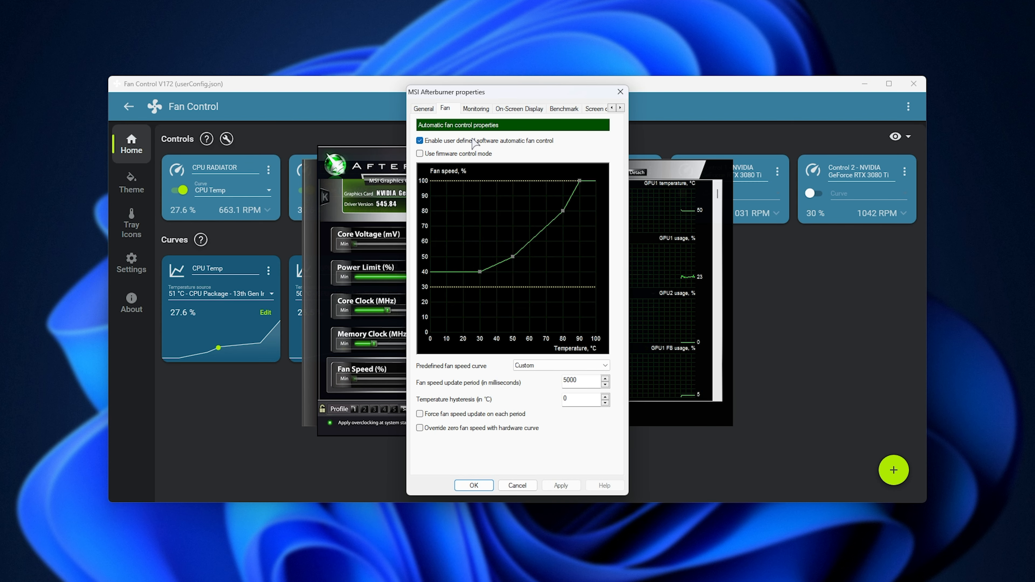
{"action": "left_click", "coordinate": [447, 140]}
{"action": "left_click", "coordinate": [516, 485]}
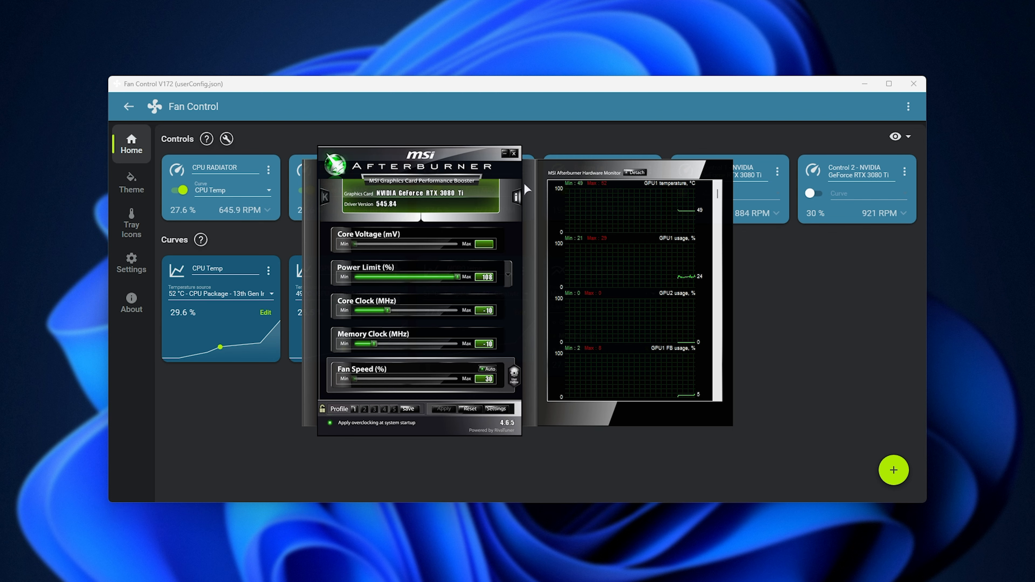
{"action": "left_click", "coordinate": [514, 153]}
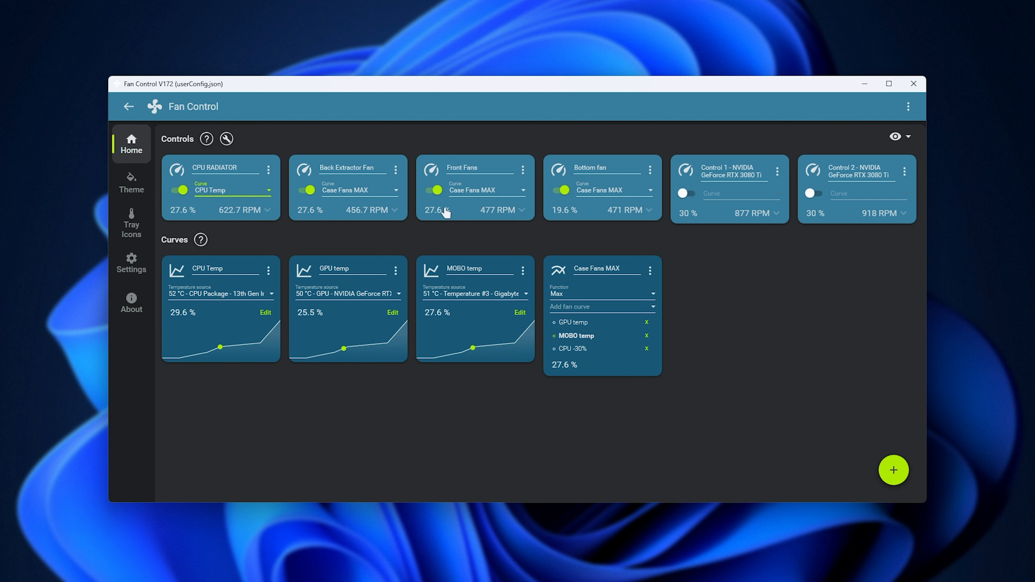
Switch the Front Fans control off to compare its speed, and switch it back on.
{"action": "left_click", "coordinate": [430, 191]}
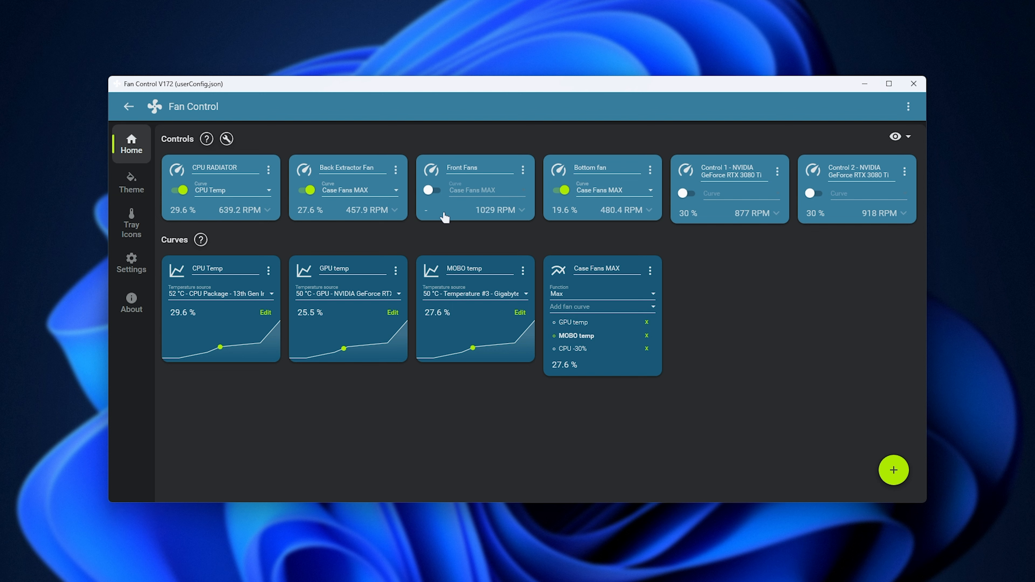
{"action": "left_click", "coordinate": [430, 190]}
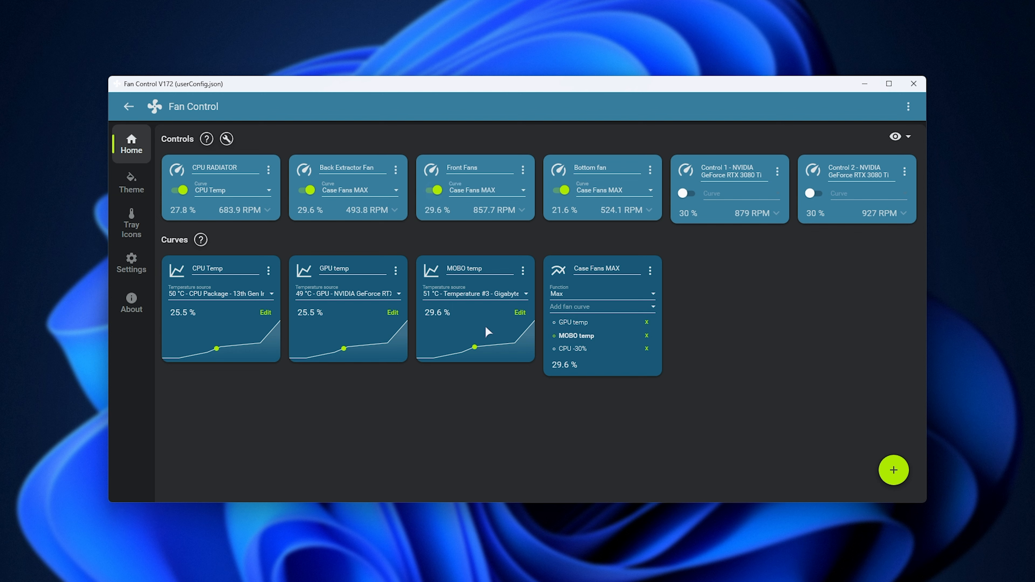
Inspect the 44.9 °C point of the GPU temp curve and cancel the editor without changes.
{"action": "left_click", "coordinate": [391, 312]}
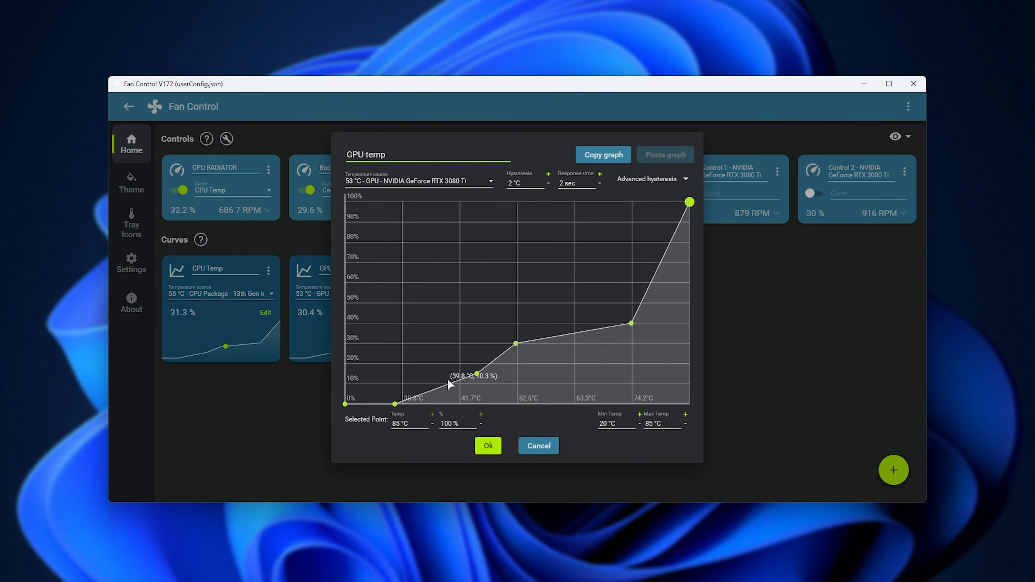
{"action": "left_click", "coordinate": [477, 374]}
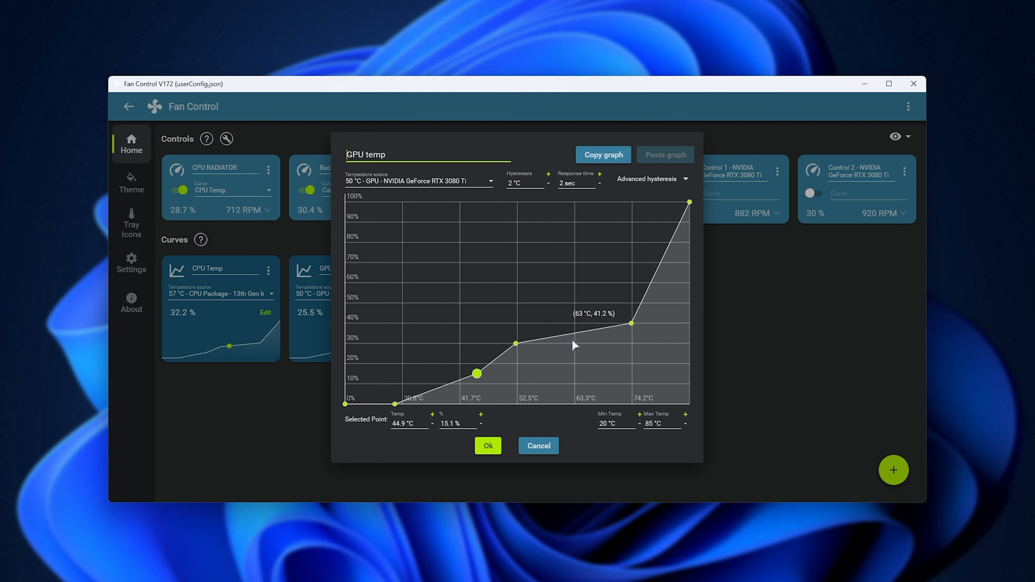
{"action": "left_click", "coordinate": [536, 446]}
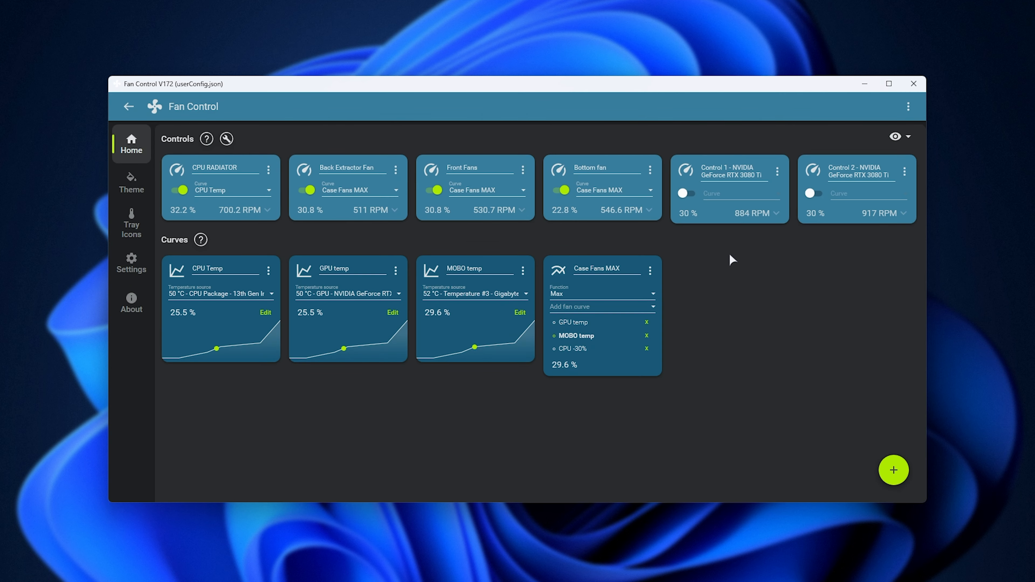